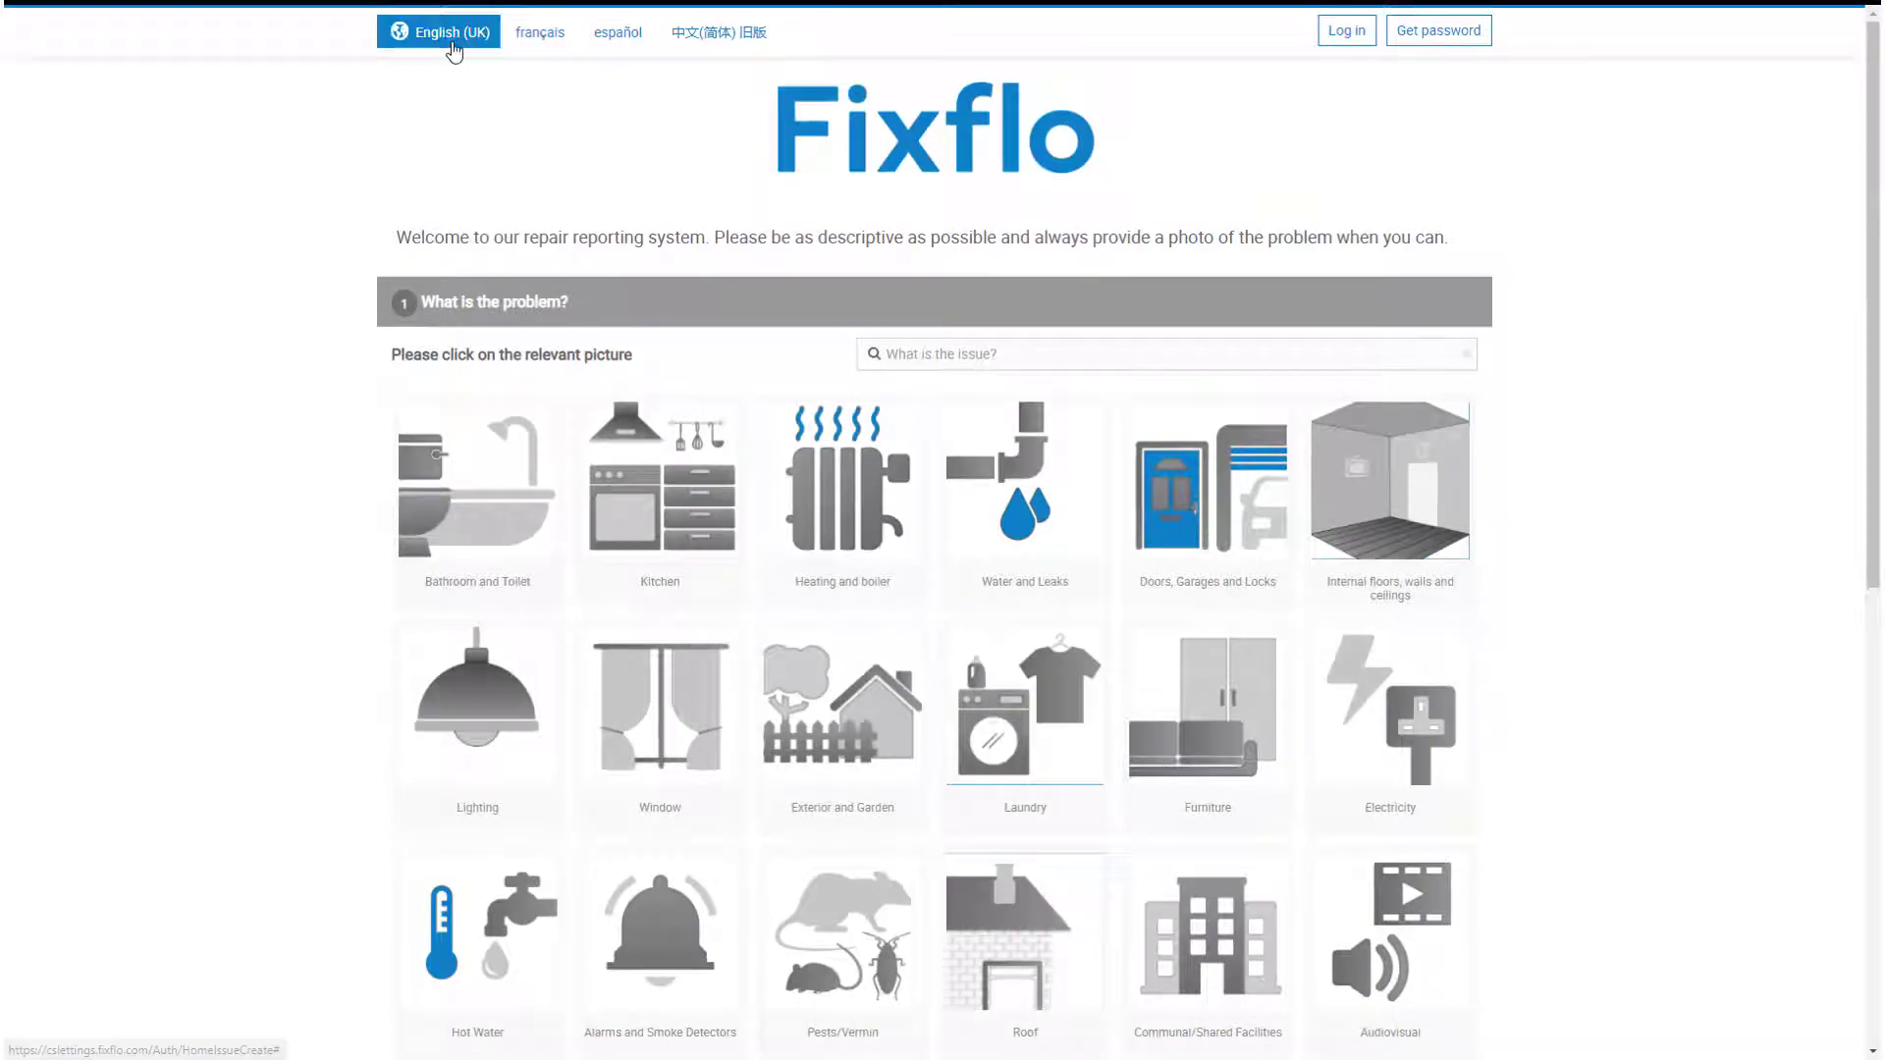
Step: Open the page language choice and search the problem list for 'boiler'
{"action": "left_click", "coordinate": [452, 49]}
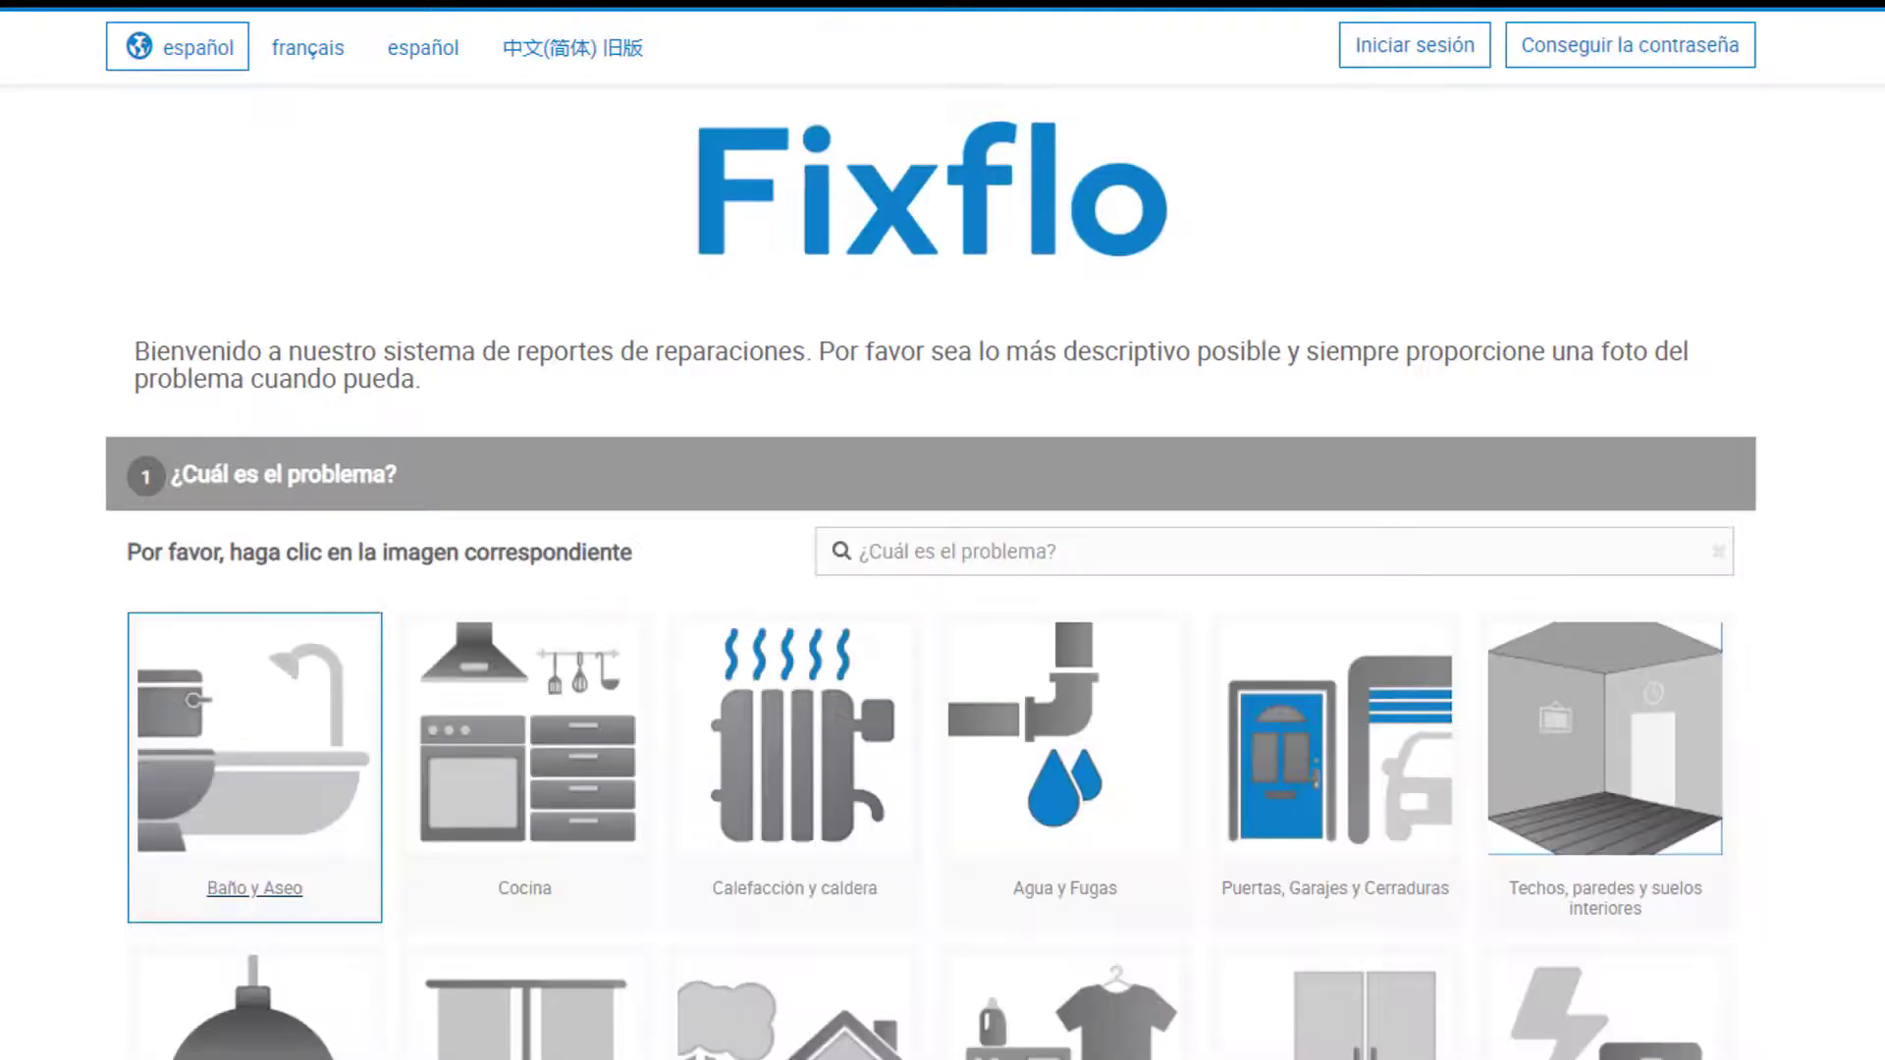
{"action": "scroll", "coordinate": [943, 589], "scroll_direction": "down", "scroll_amount": 3}
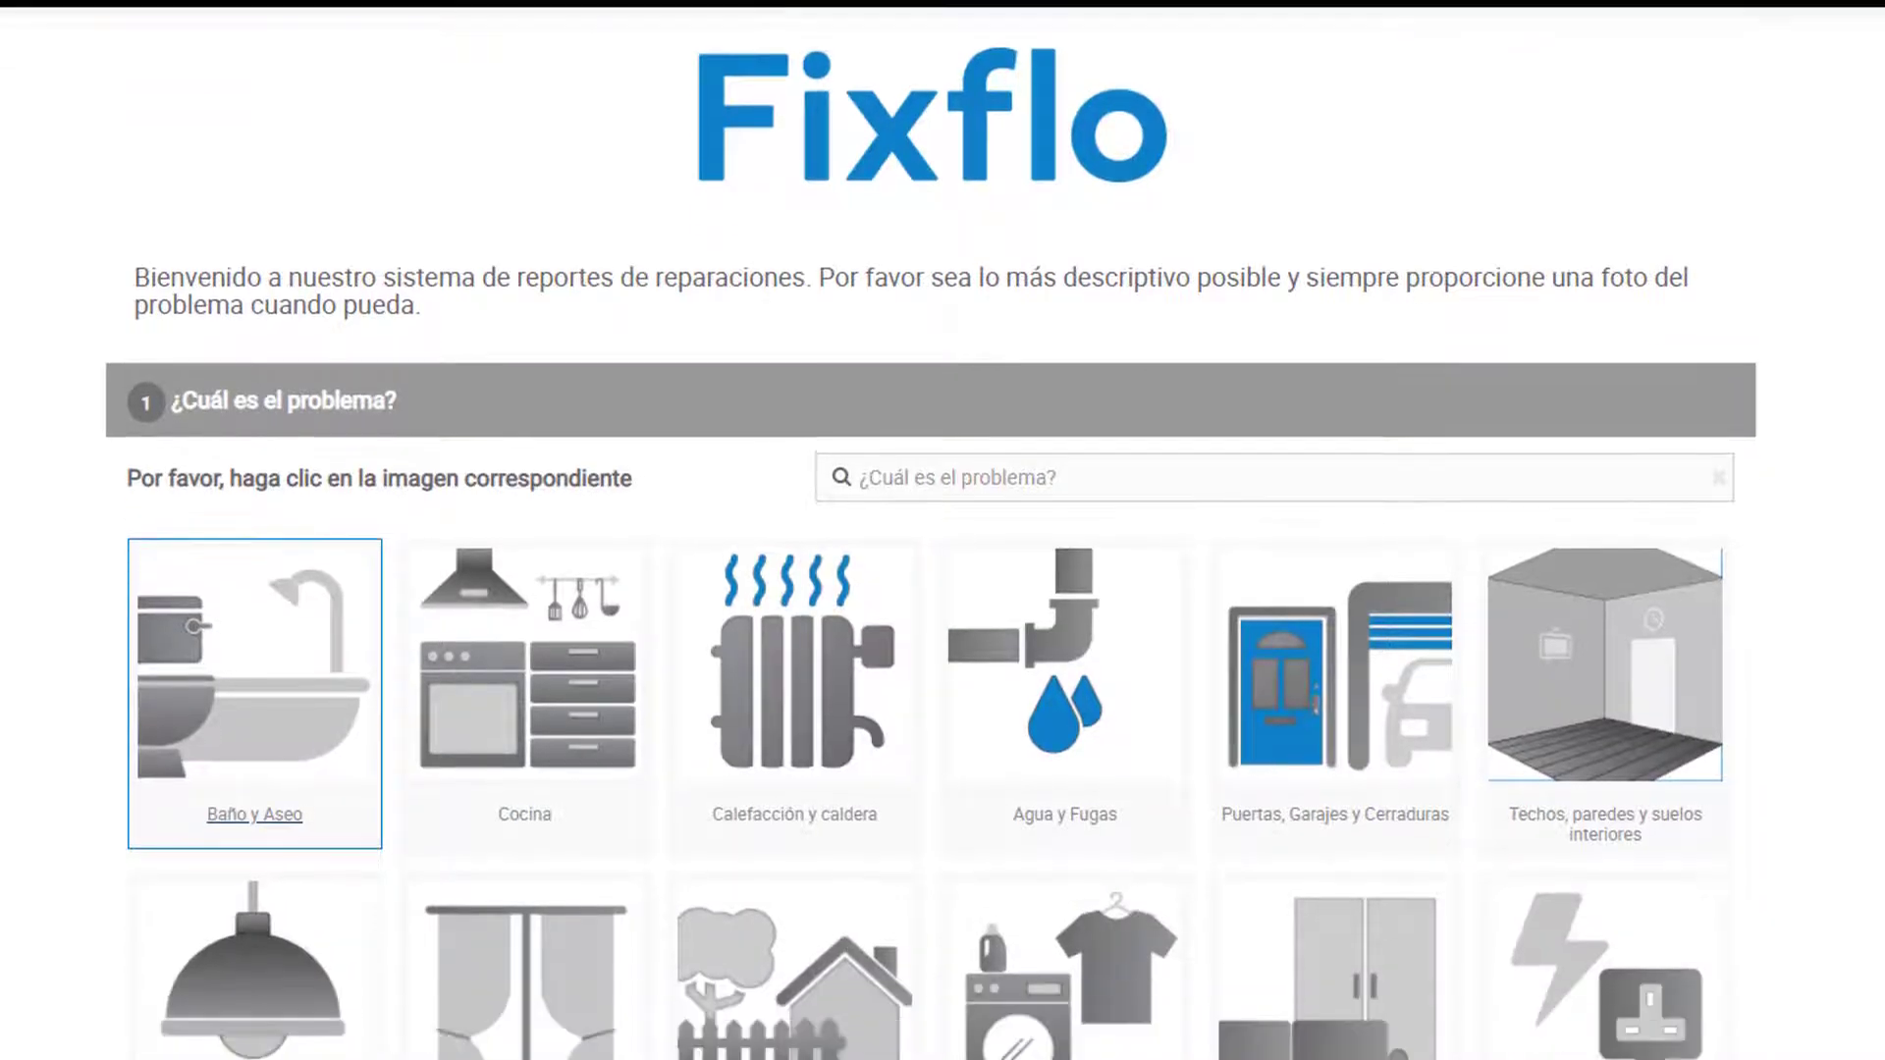
{"action": "scroll", "coordinate": [943, 589], "scroll_direction": "down", "scroll_amount": 1}
{"action": "scroll", "coordinate": [942, 589], "scroll_direction": "down", "scroll_amount": 2}
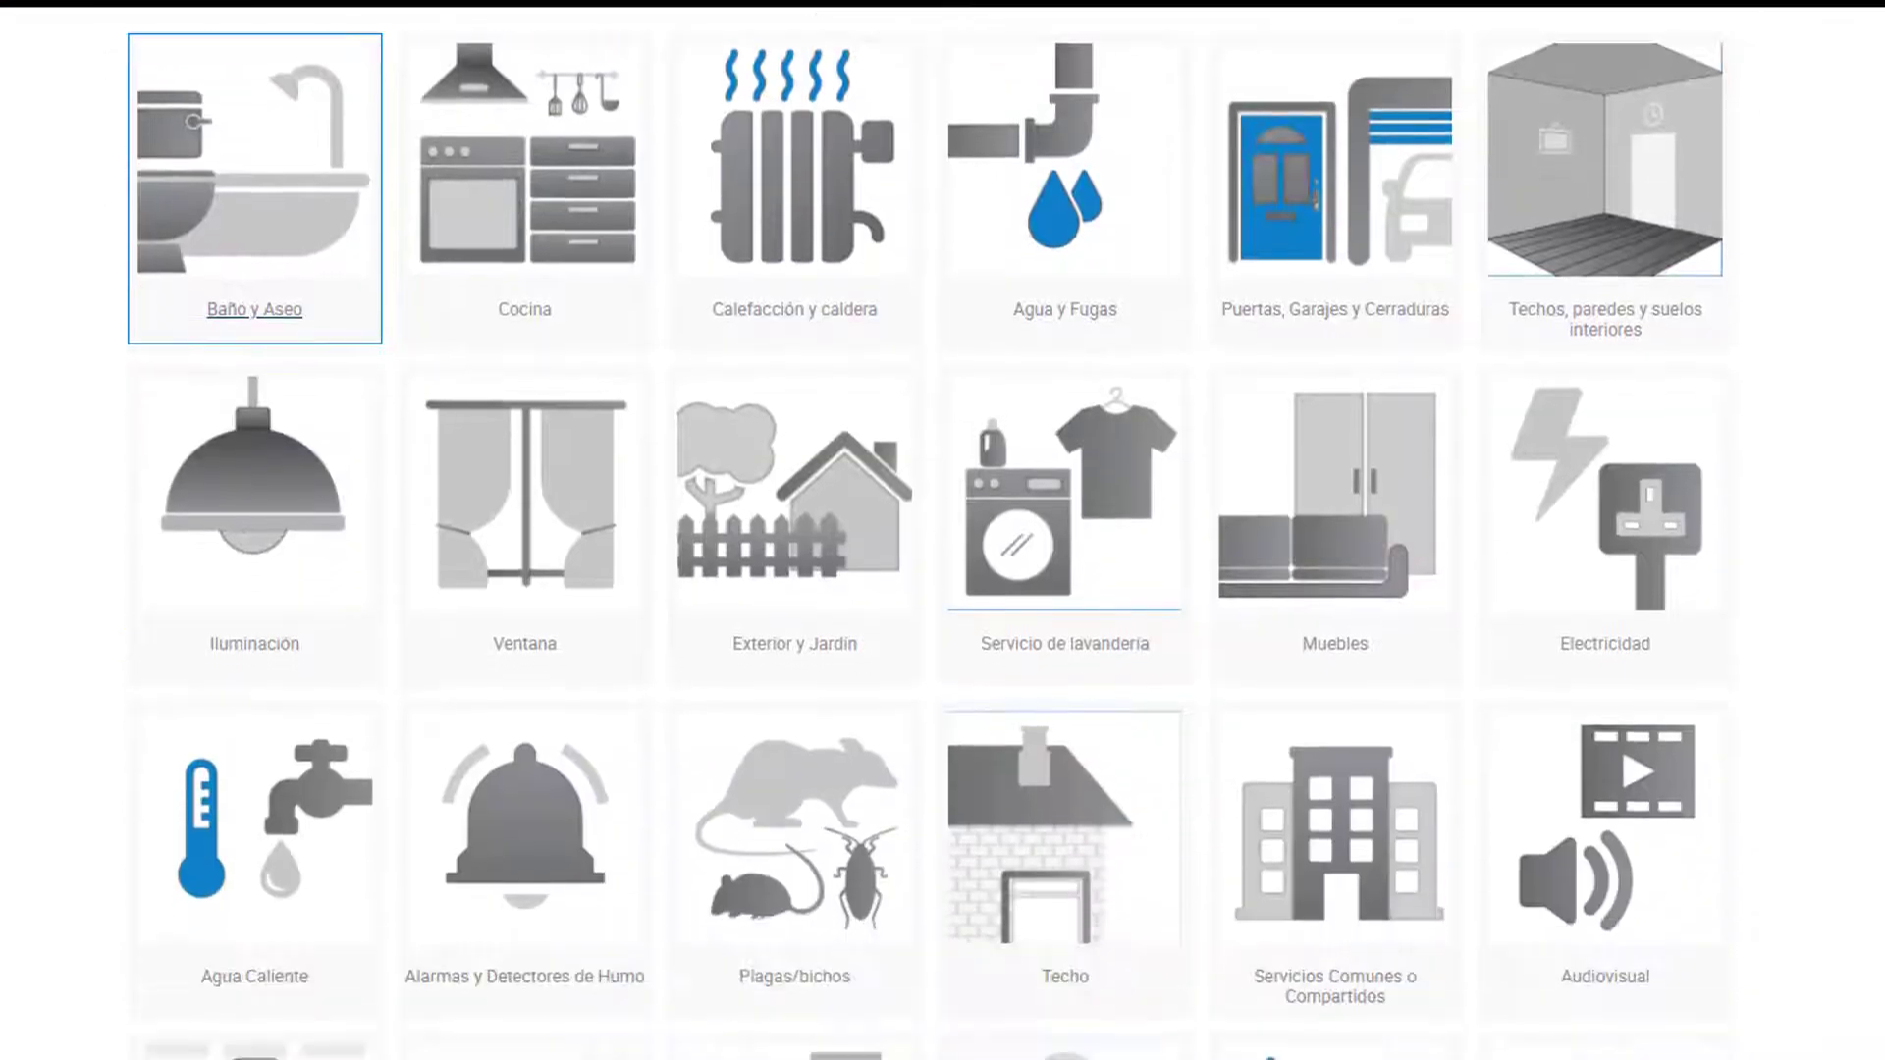
{"action": "scroll", "coordinate": [942, 589], "scroll_direction": "down", "scroll_amount": 1}
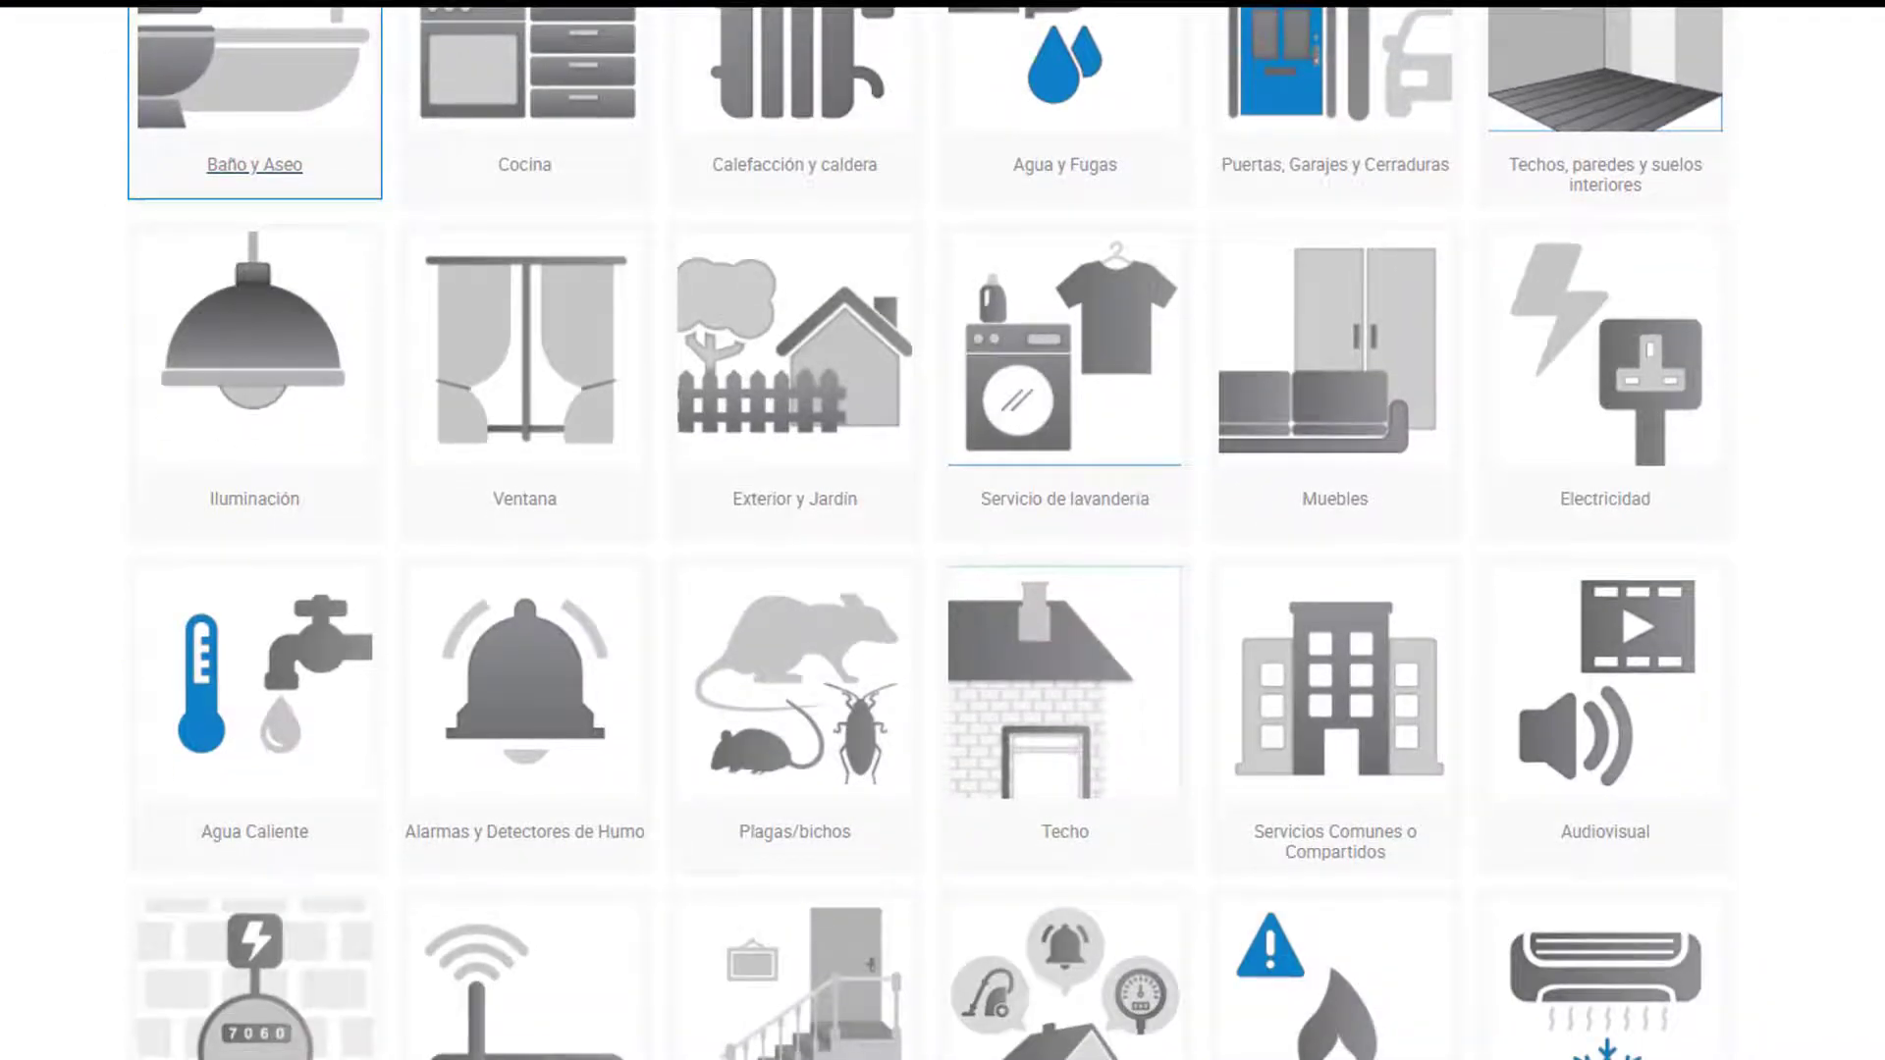
{"action": "scroll", "coordinate": [942, 589], "scroll_direction": "up", "scroll_amount": 7}
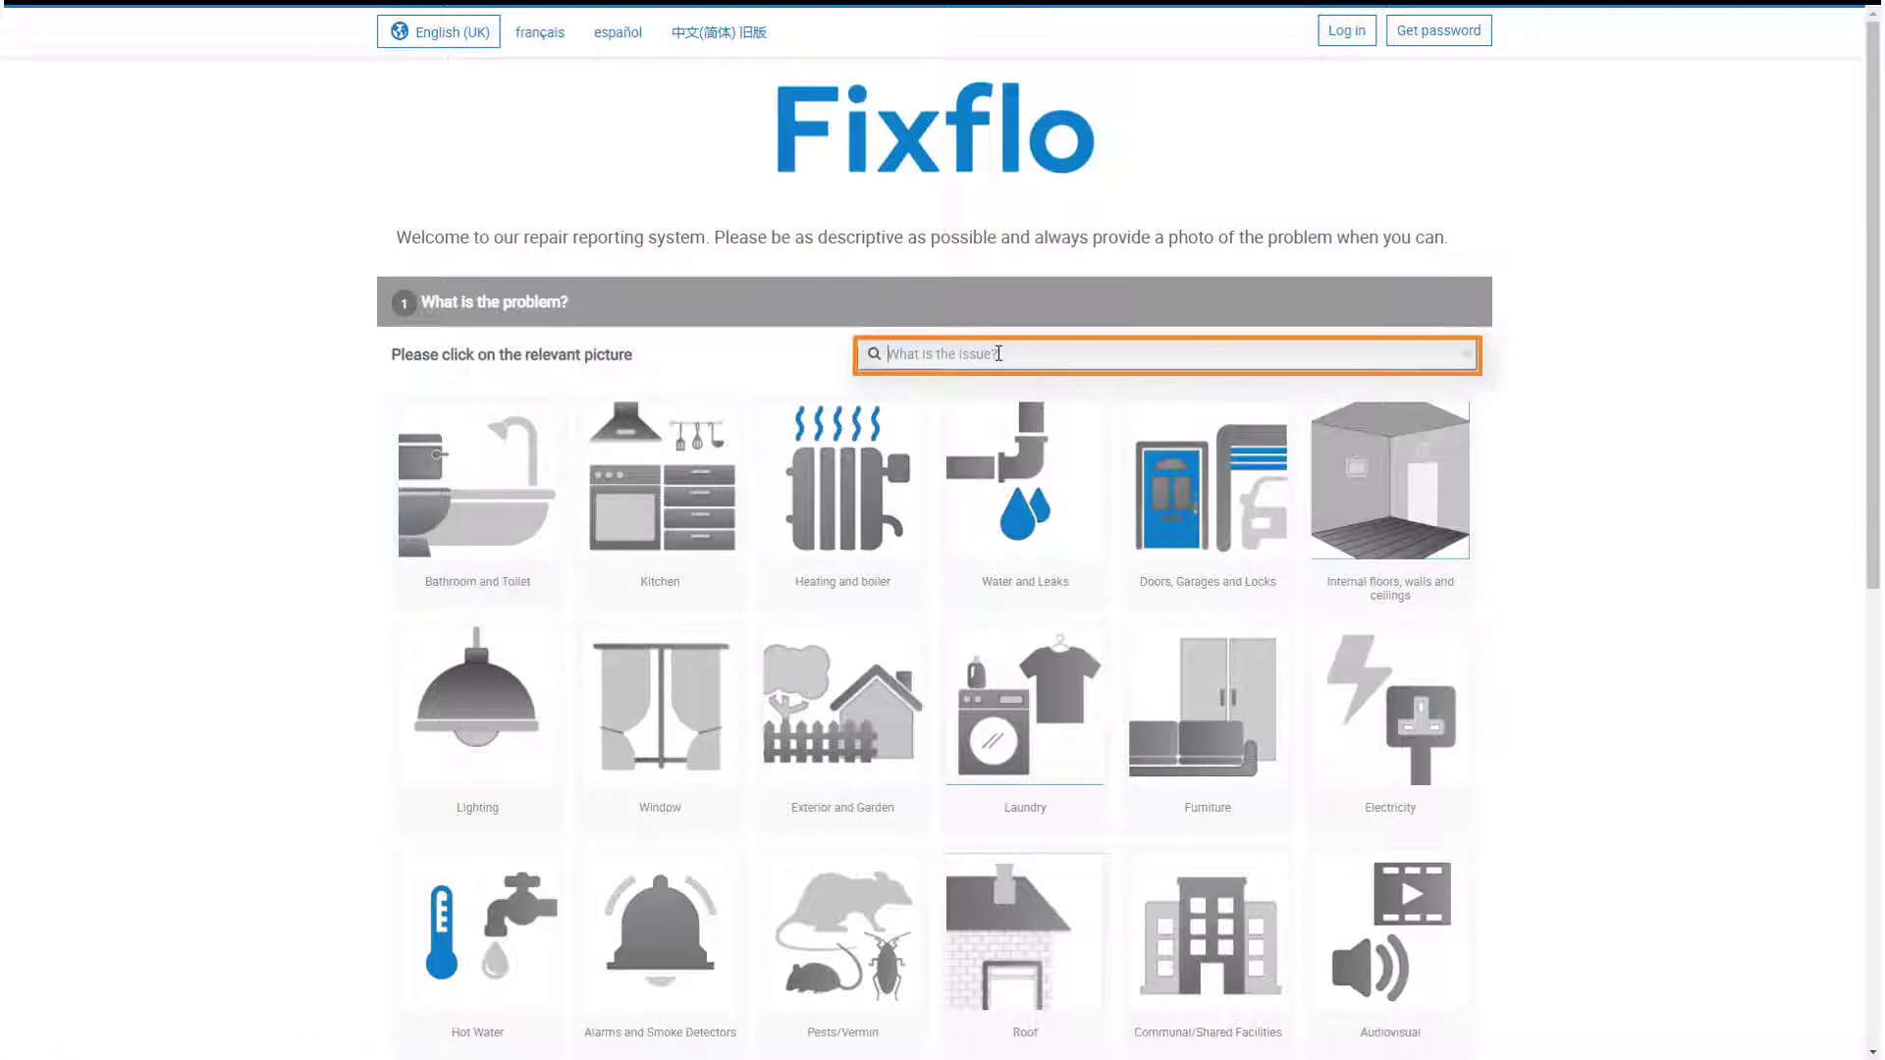
{"action": "type", "text": "boiler"}
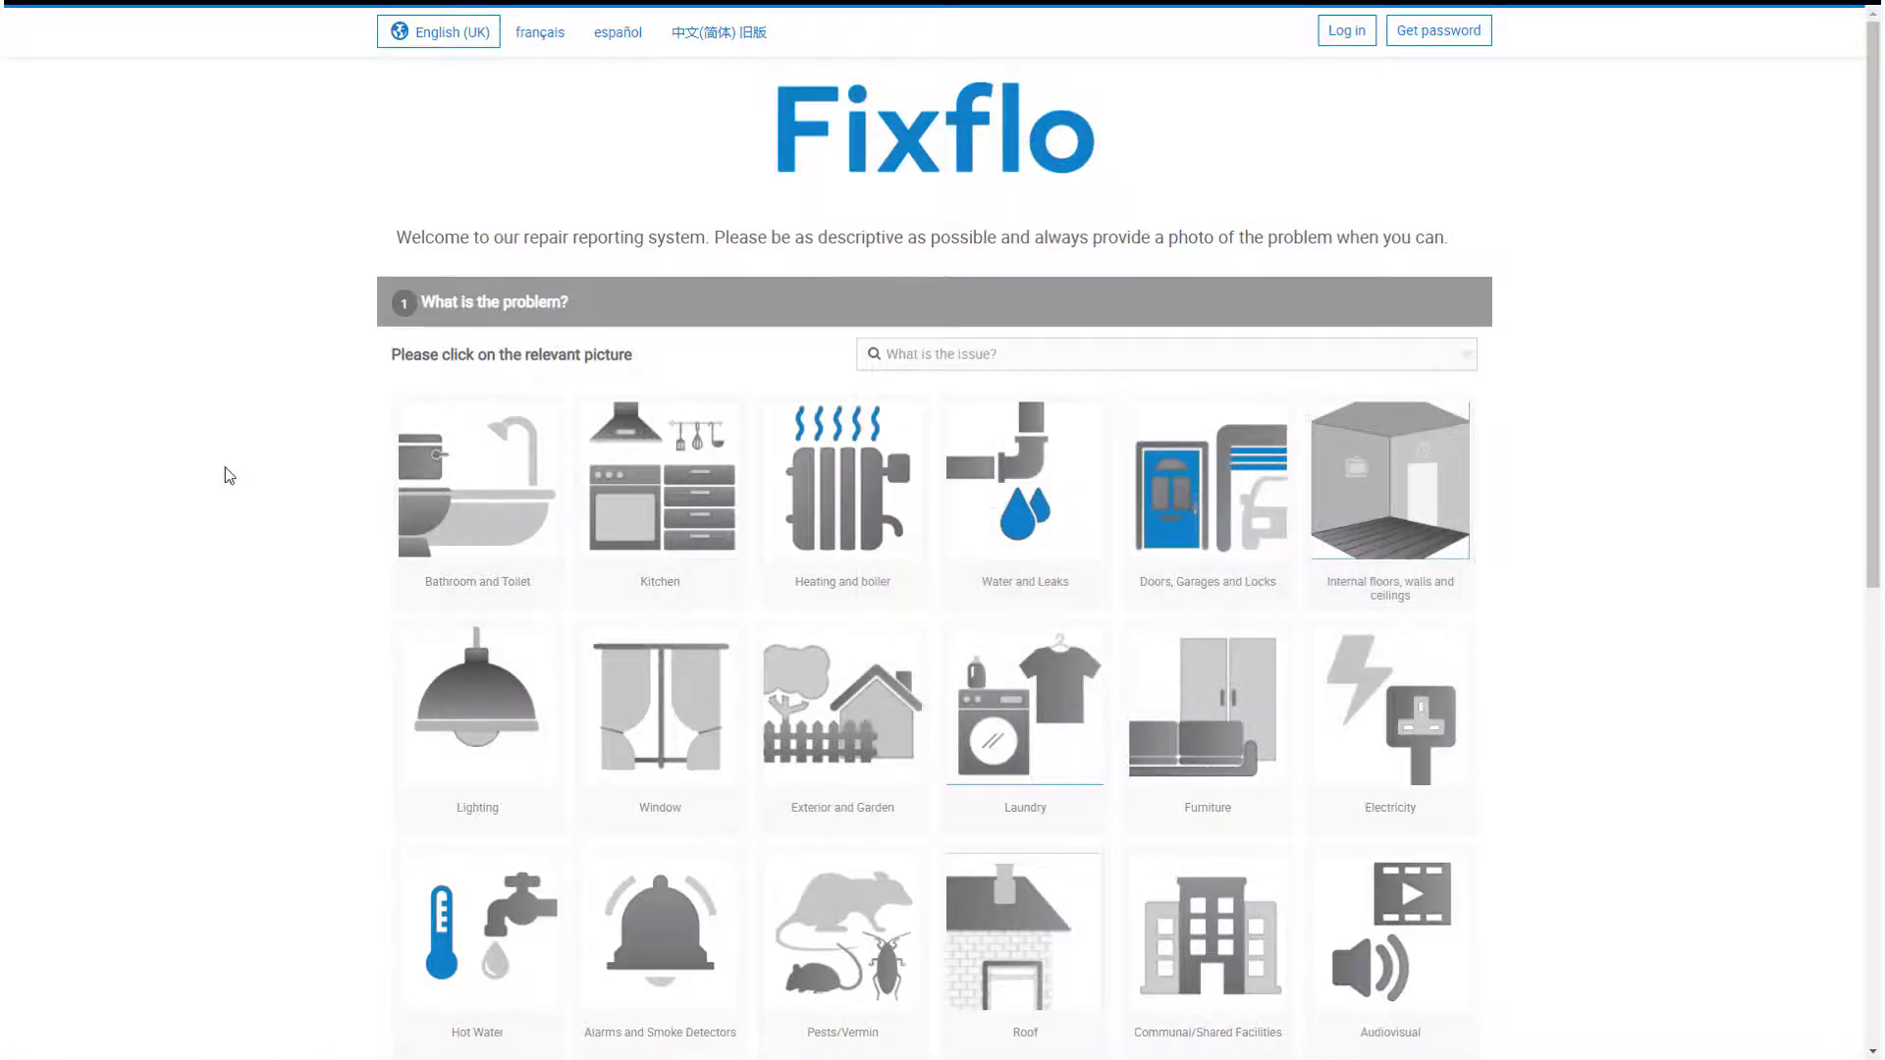
{"action": "scroll", "coordinate": [228, 476], "scroll_direction": "down", "scroll_amount": 3}
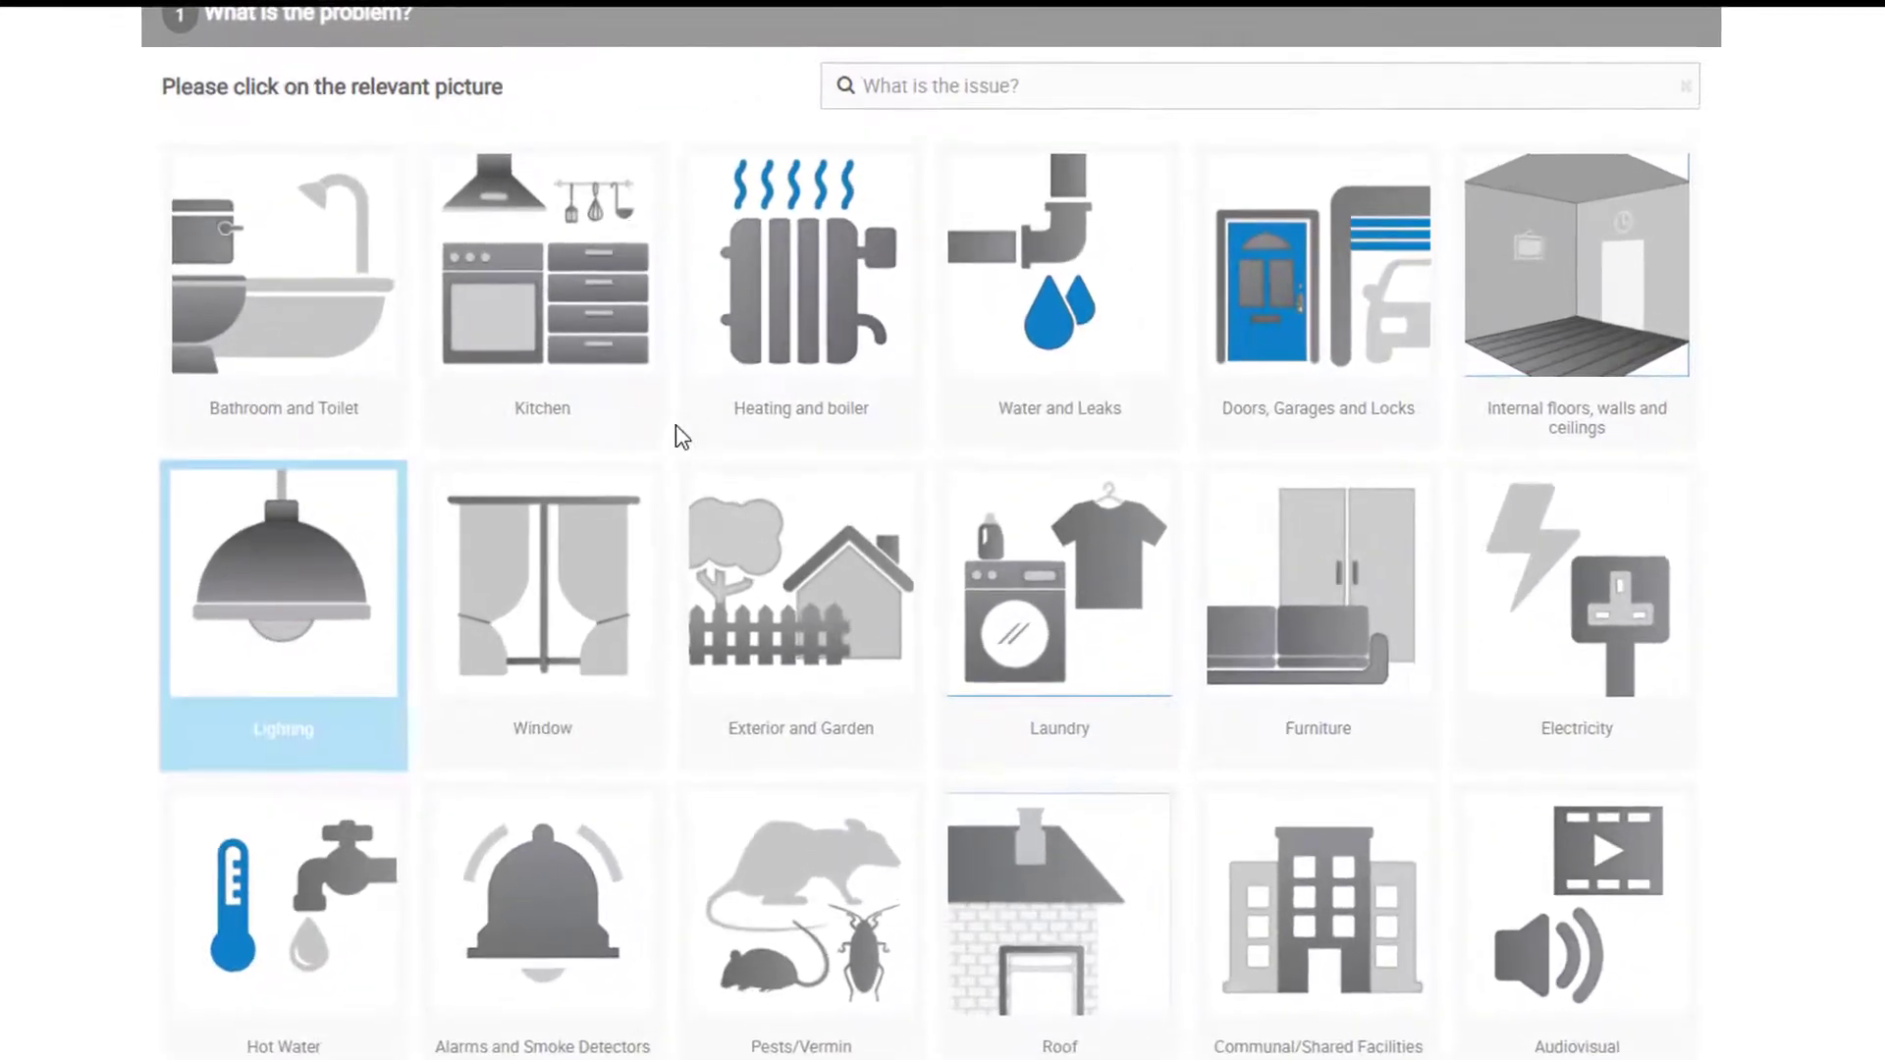
Step: Report the fault as Heating and boiler > Electric Boiler > 'Boiler not working'
{"action": "left_click", "coordinate": [771, 396]}
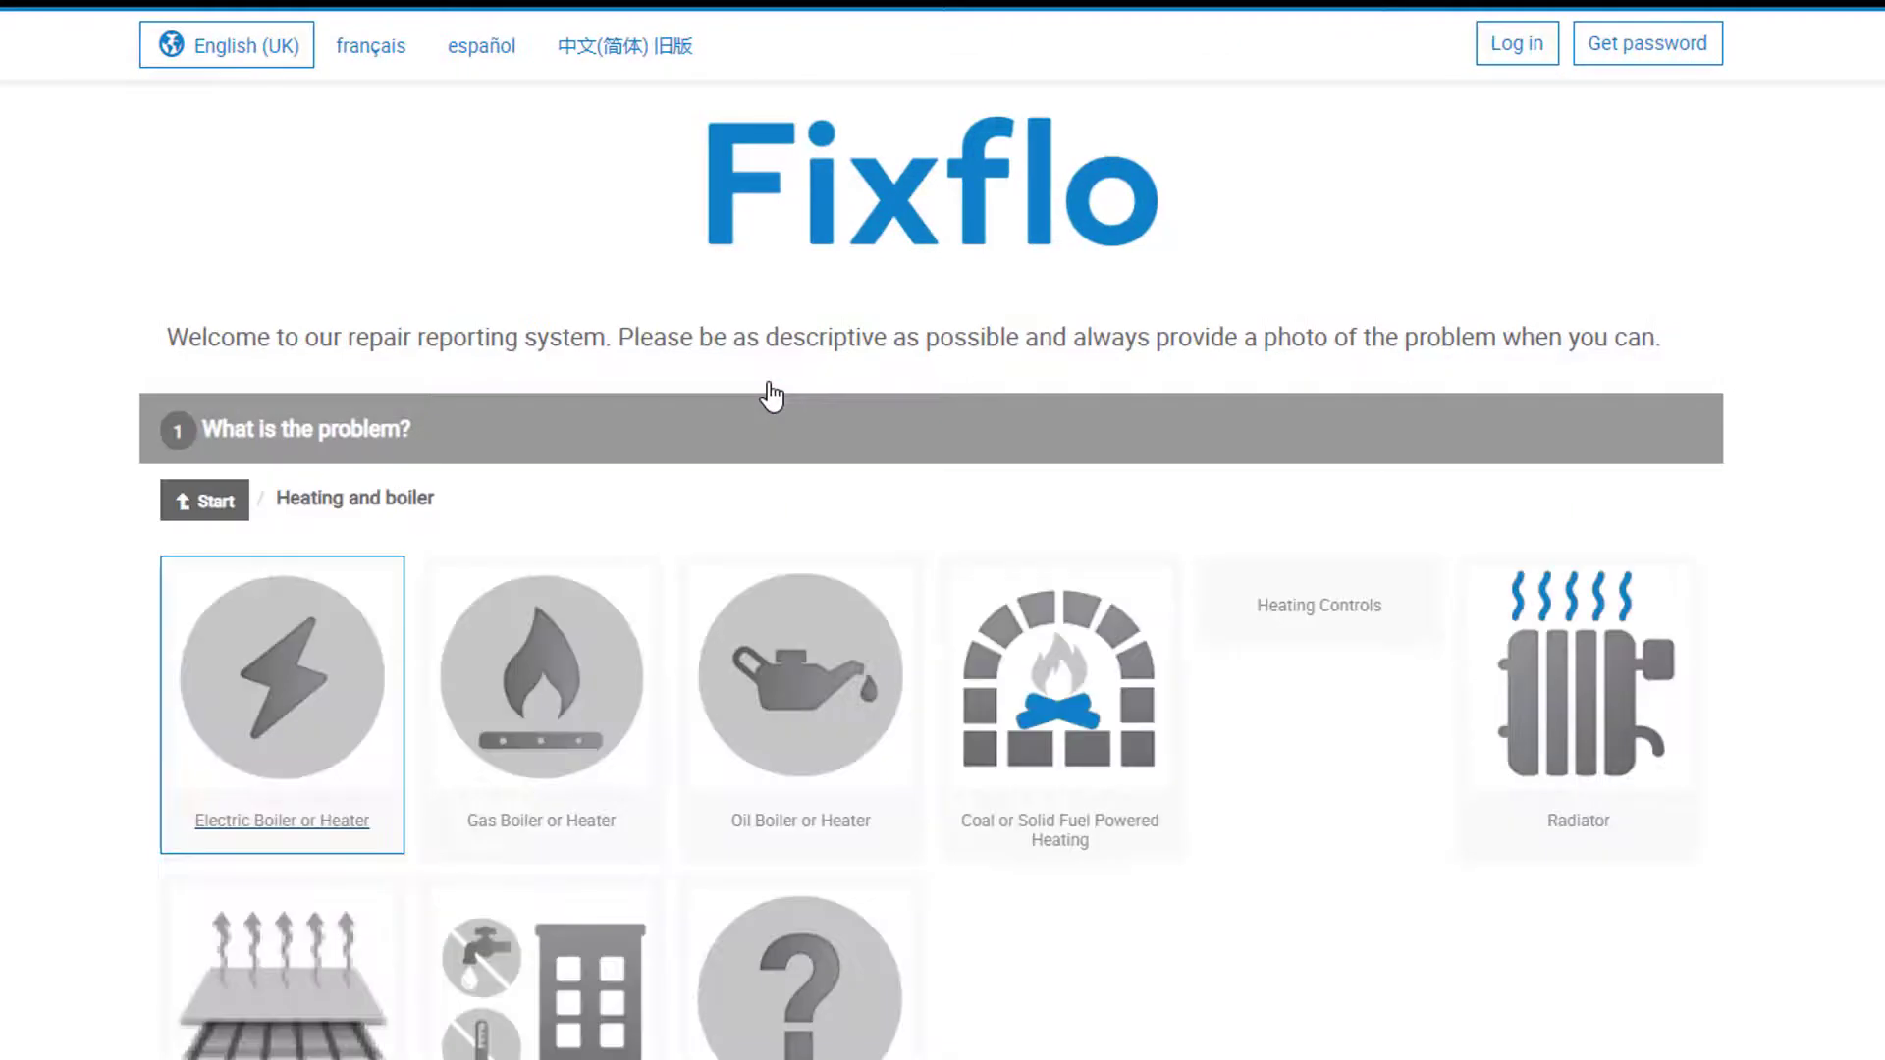
{"action": "left_click", "coordinate": [380, 753]}
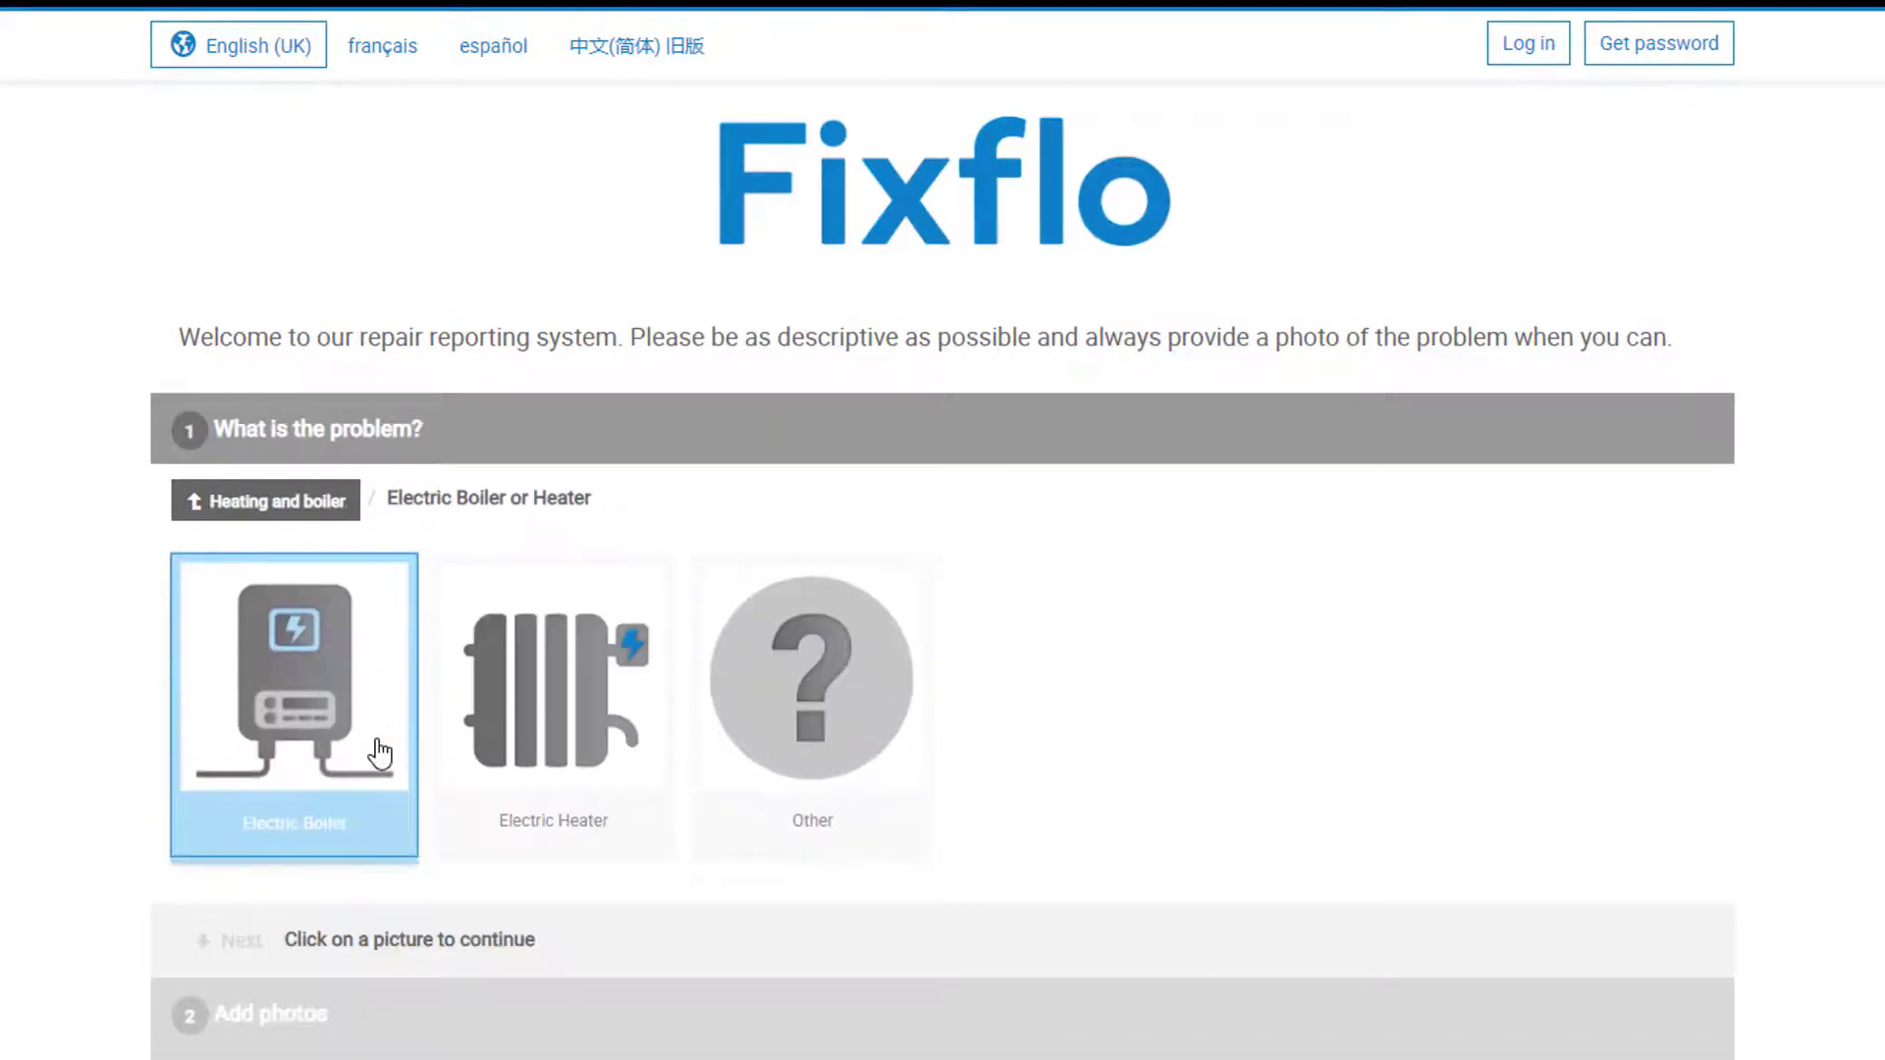
{"action": "left_click", "coordinate": [379, 753]}
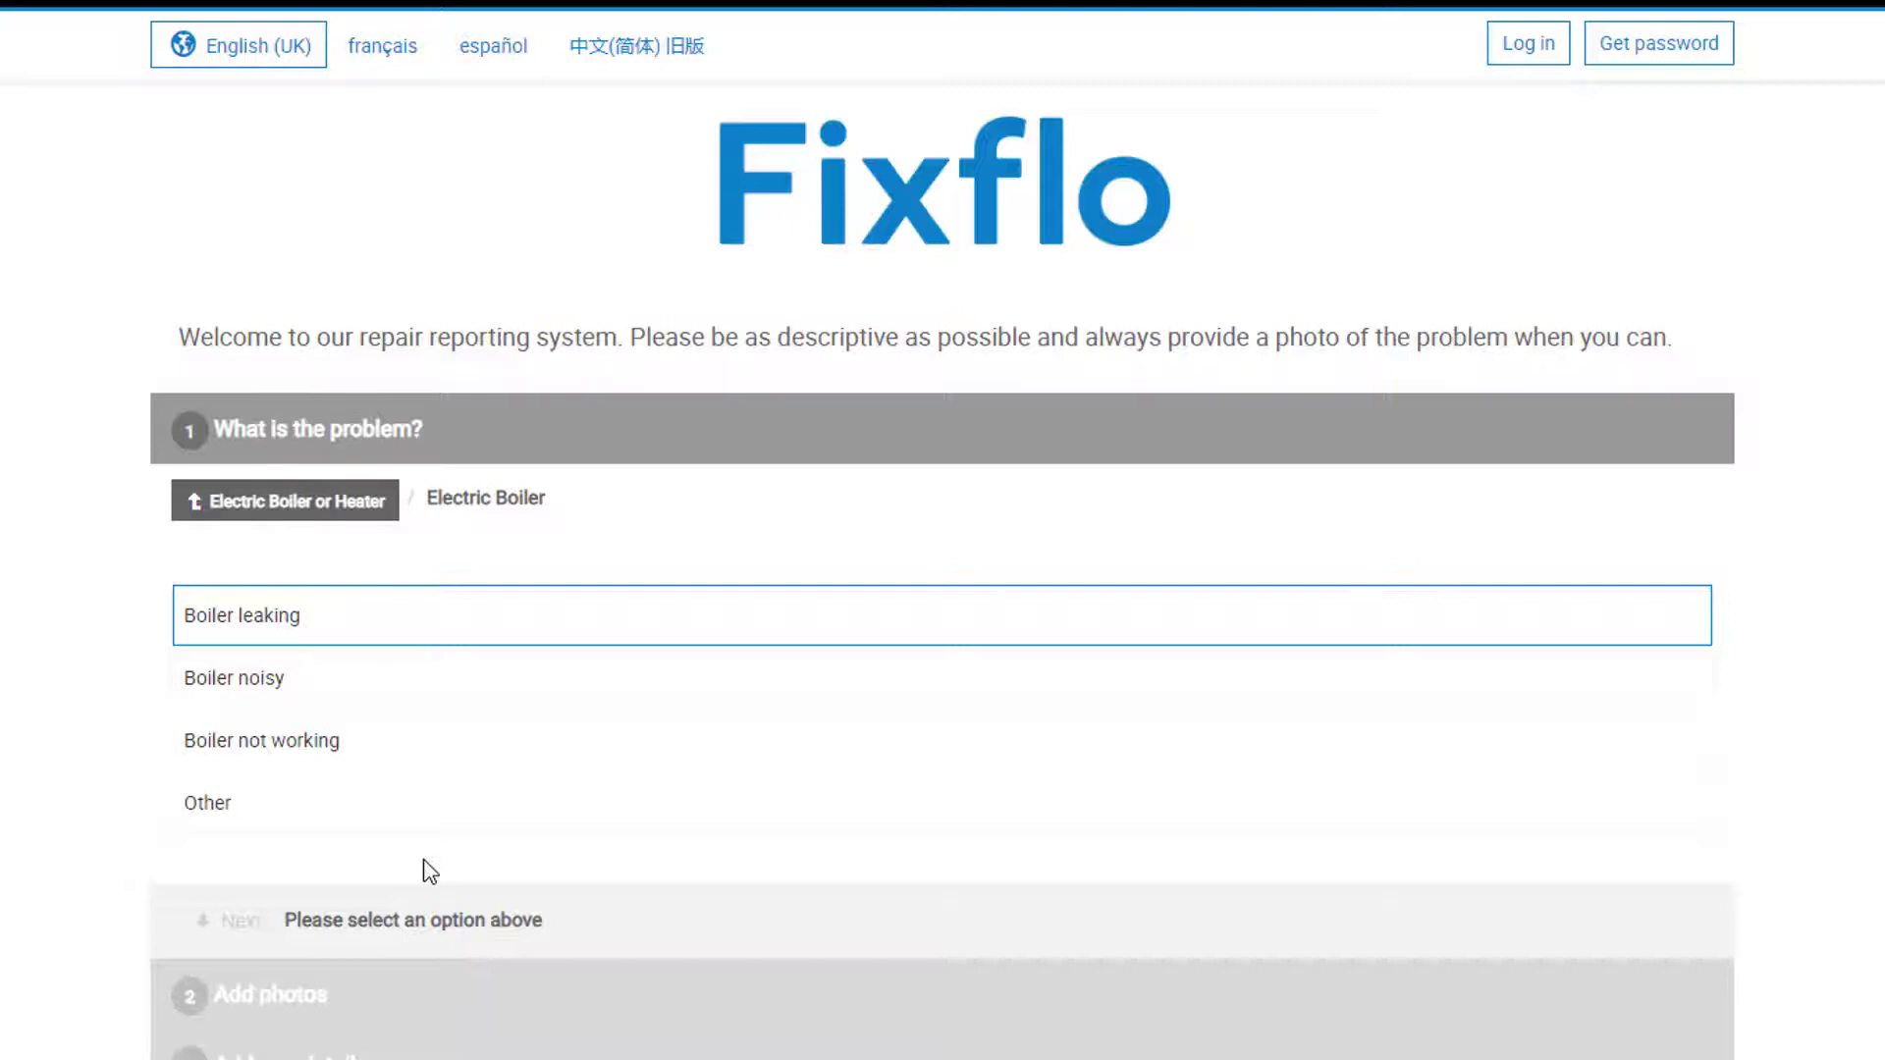
{"action": "left_click", "coordinate": [391, 761]}
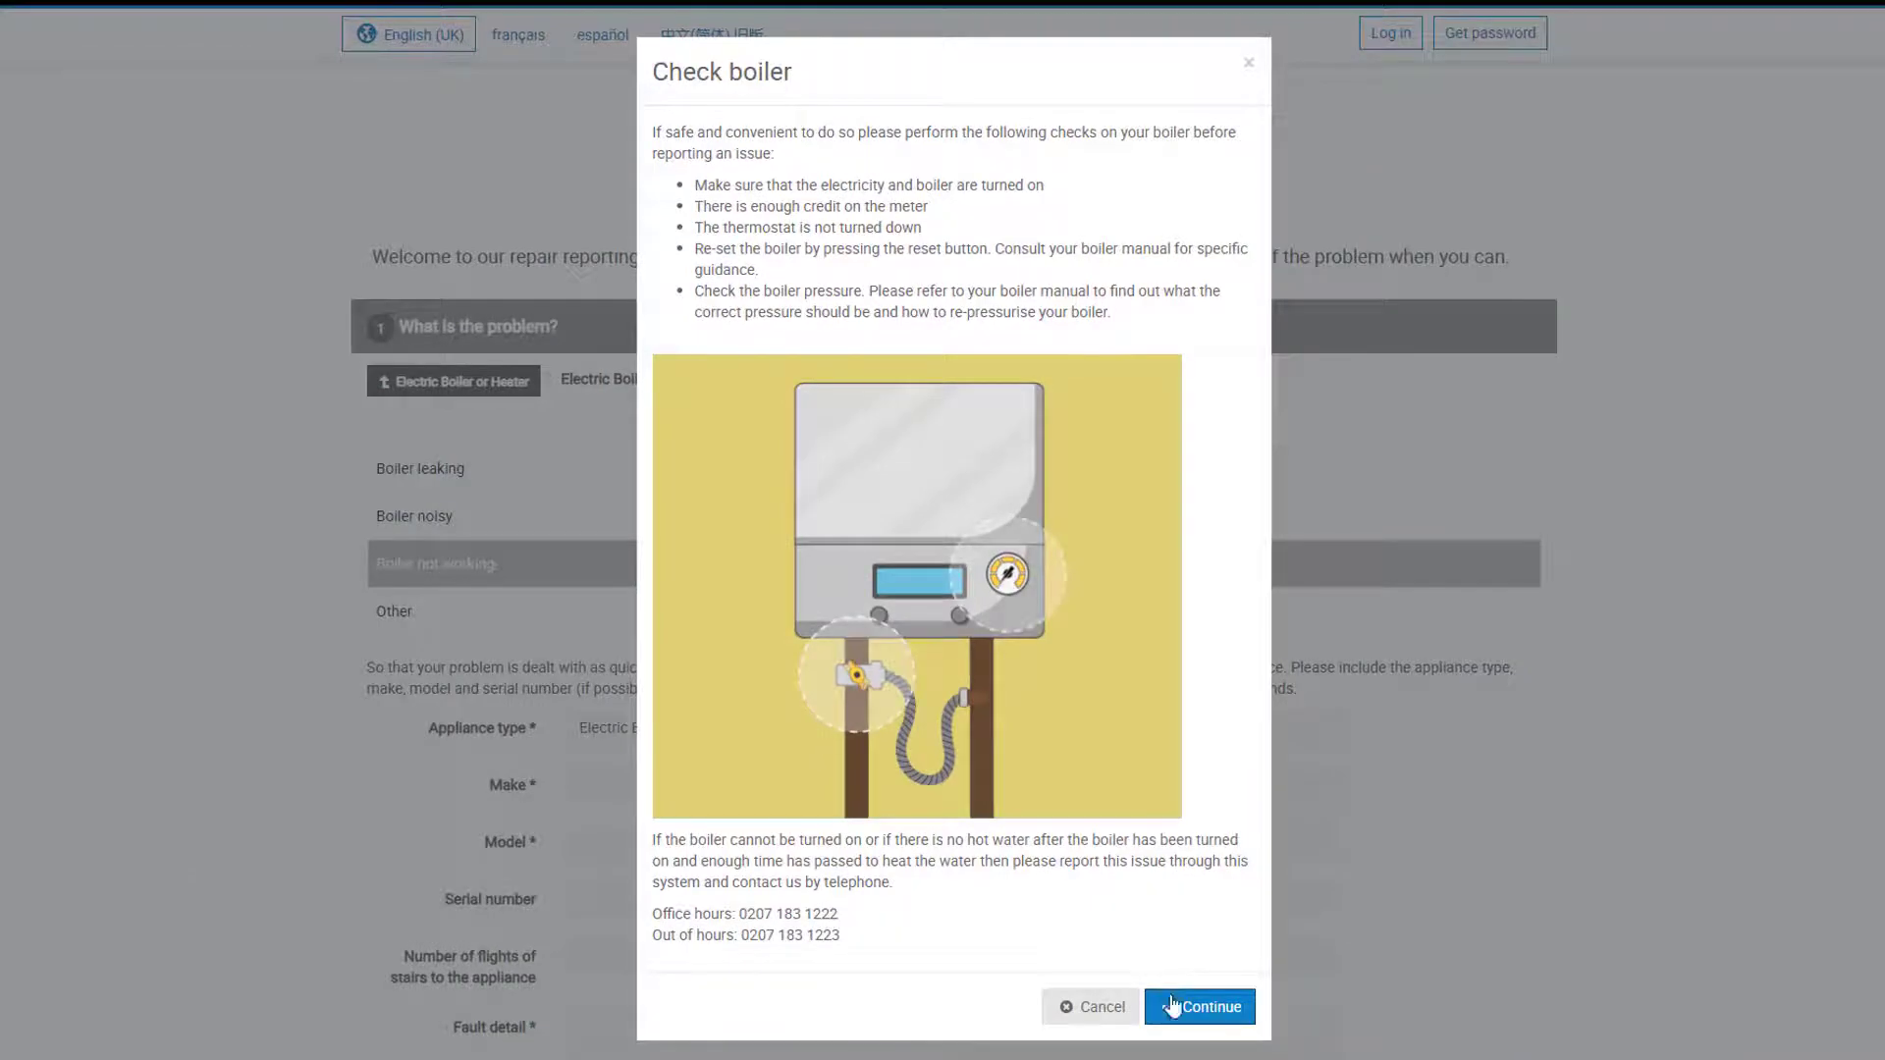
Step: Continue past the Check boiler safety checks to the Electric Boiler make, model and fault form
{"action": "left_click", "coordinate": [1171, 1005]}
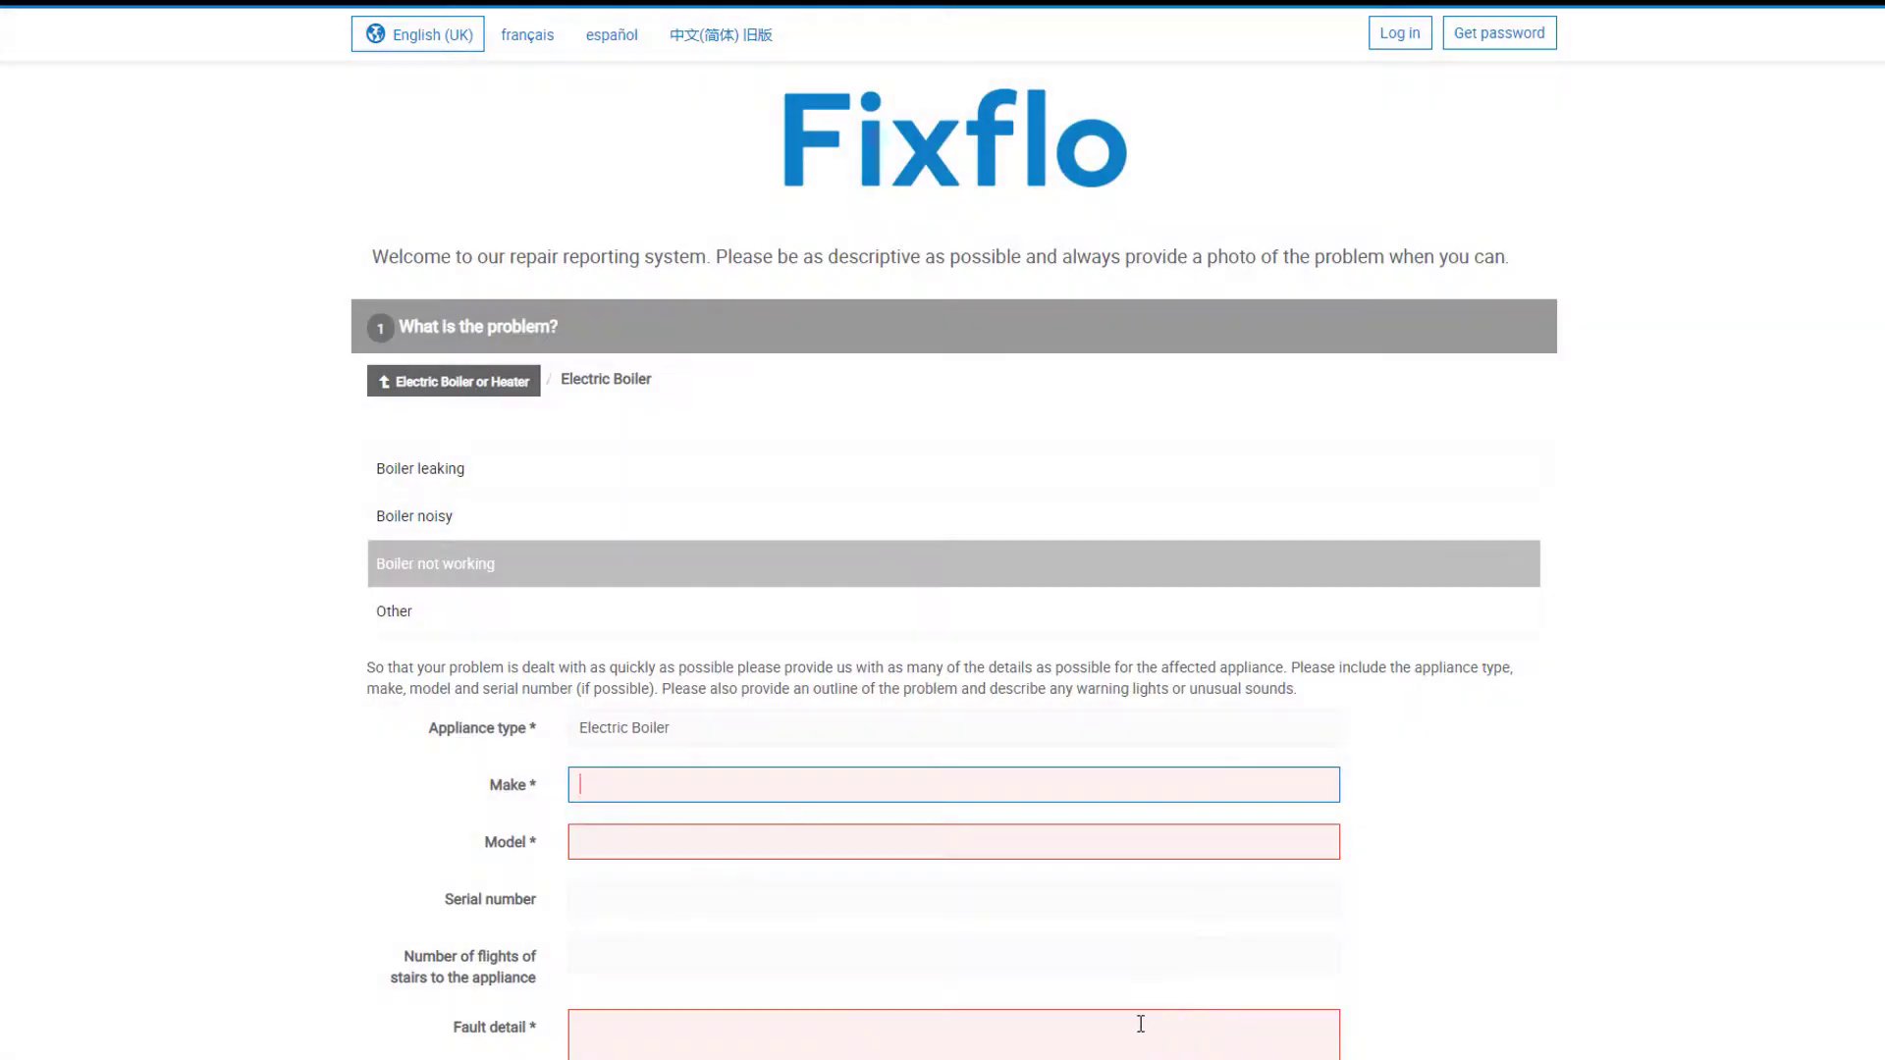
{"action": "scroll", "coordinate": [1422, 952], "scroll_direction": "down", "scroll_amount": 1}
{"action": "scroll", "coordinate": [1426, 952], "scroll_direction": "down", "scroll_amount": 1}
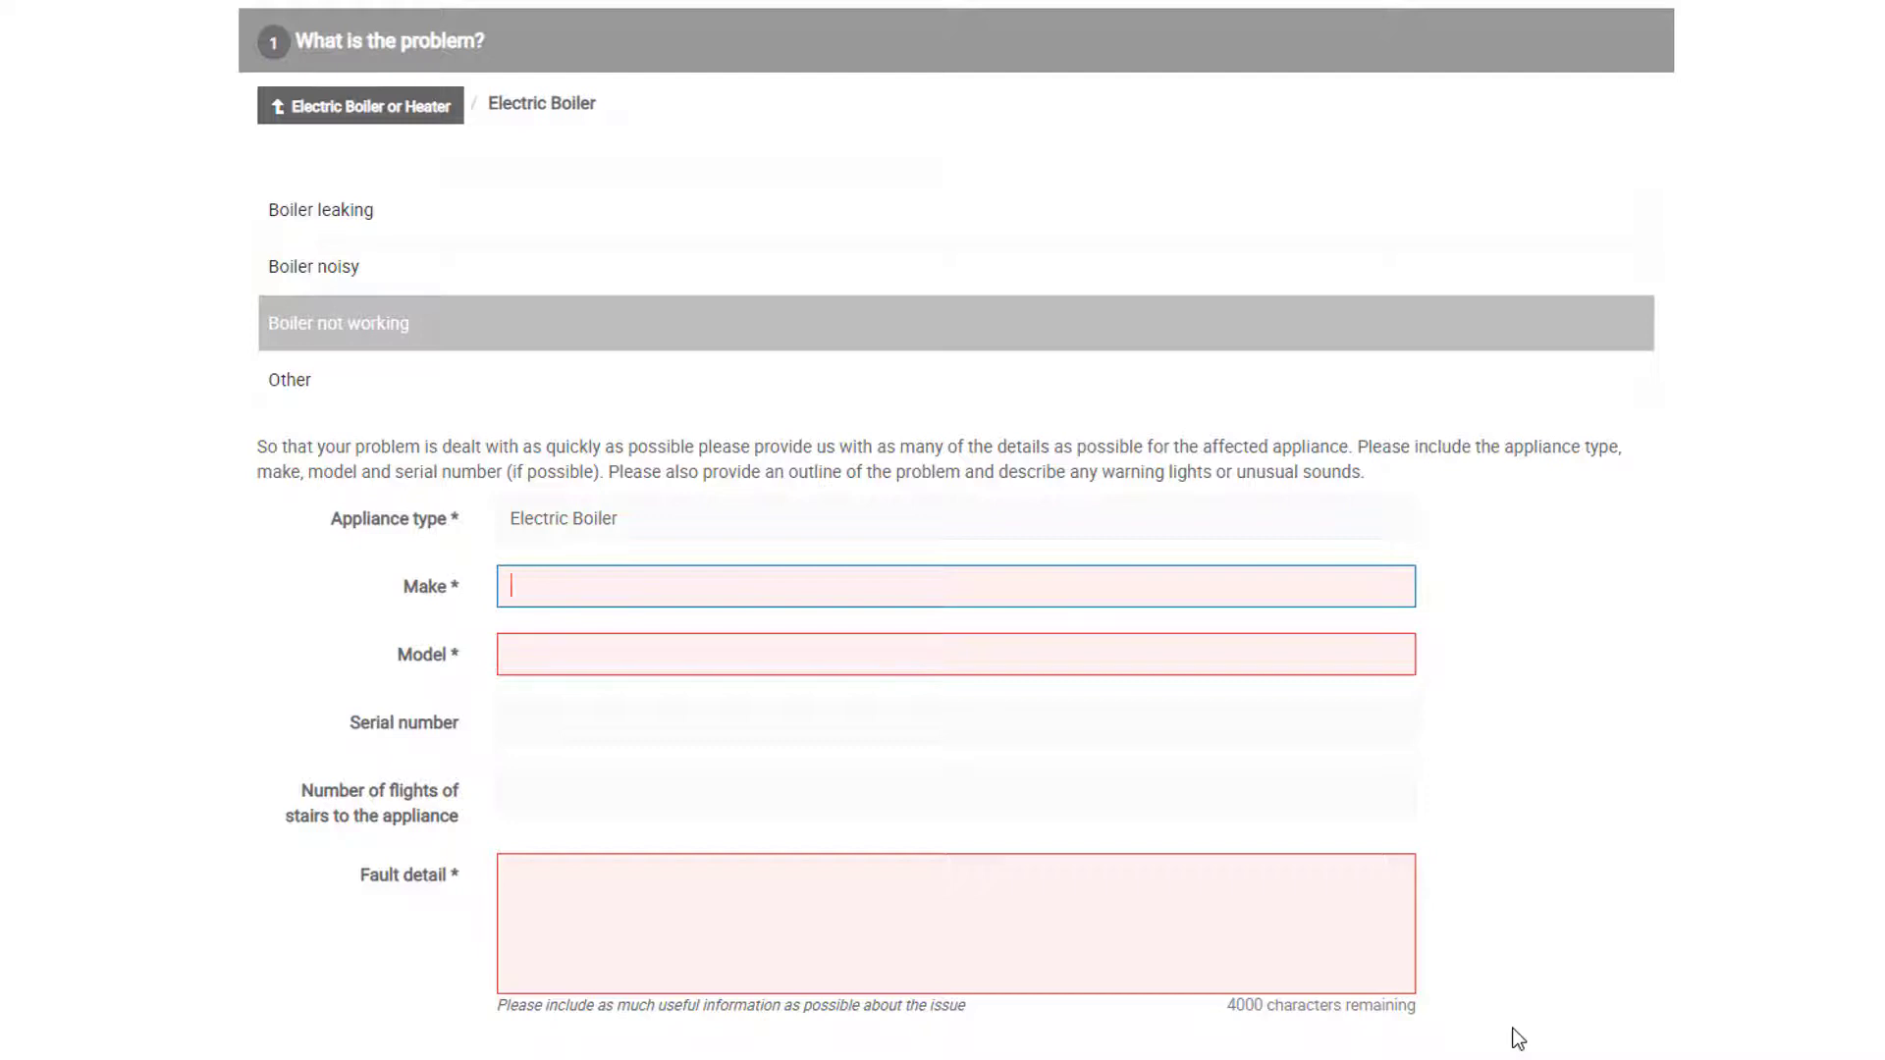
Step: Enter Worcester Bosch Group as the make and Classic as the model, skipping serial number
{"action": "type", "text": "W"}
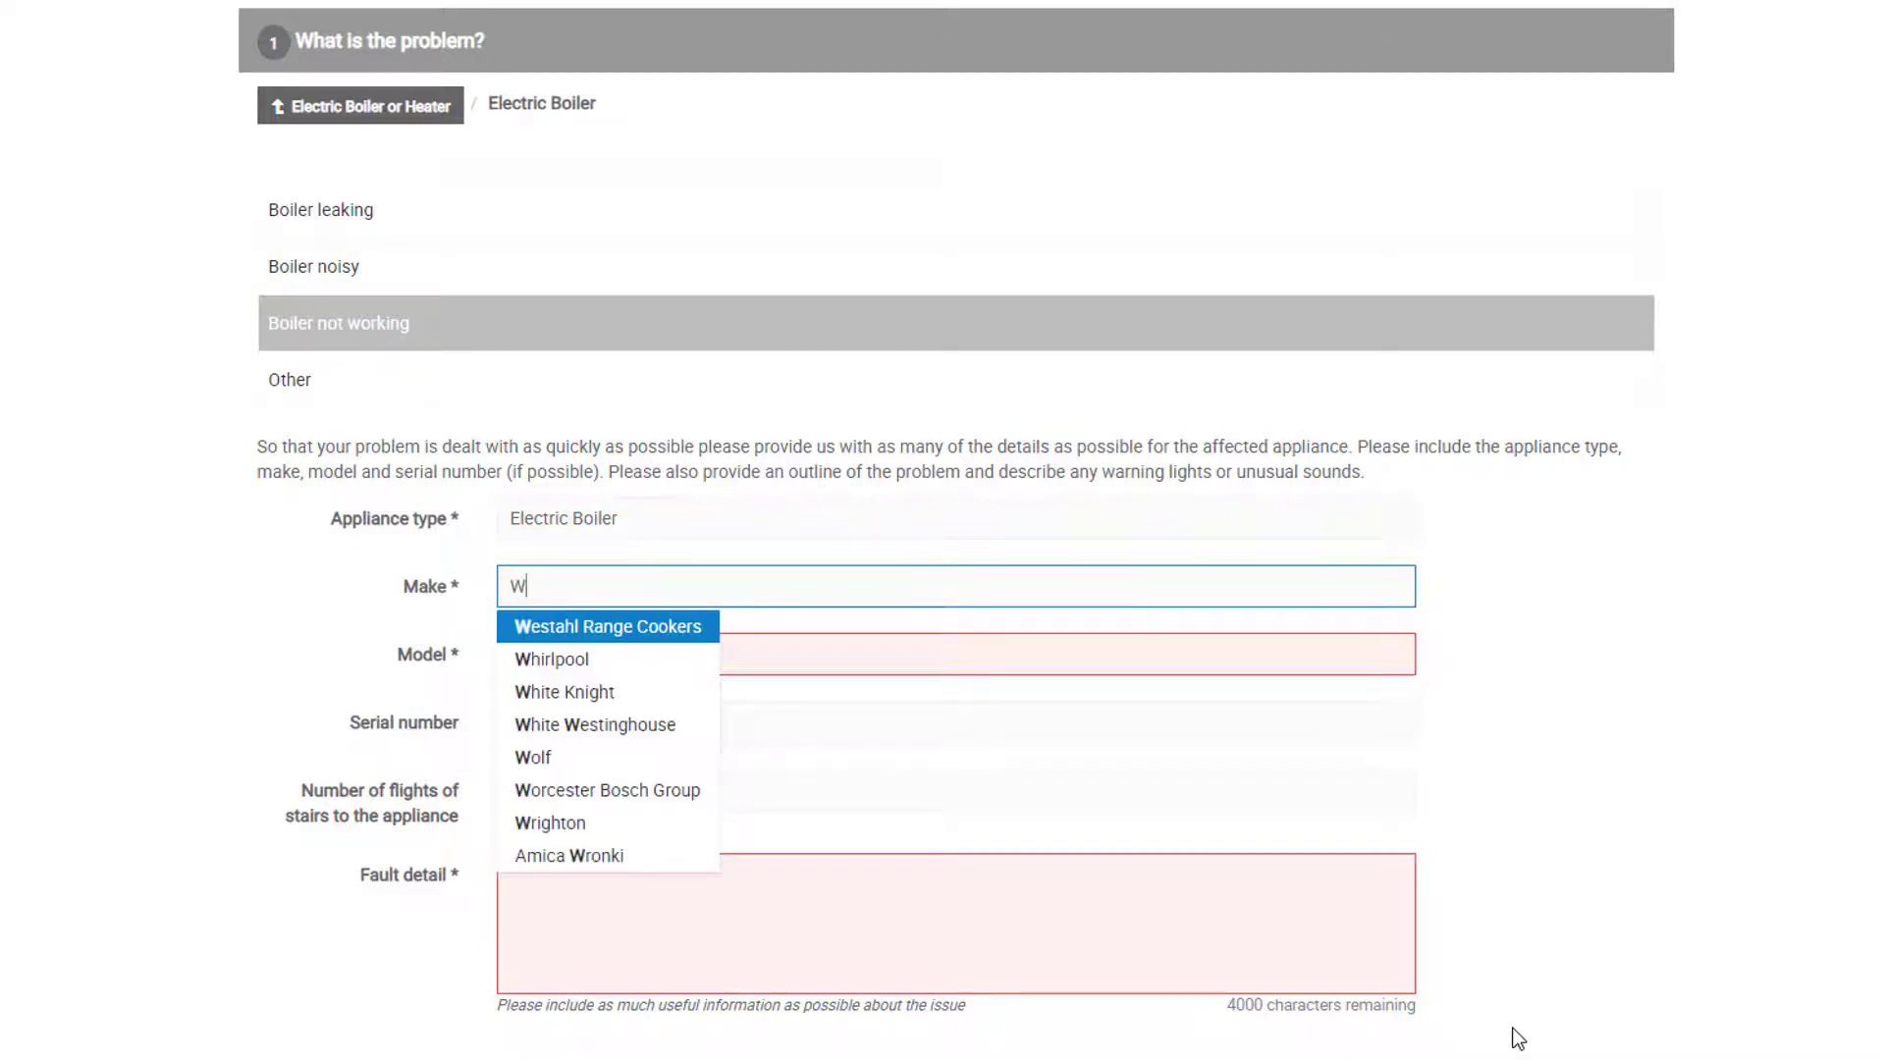
{"action": "type", "text": "or"}
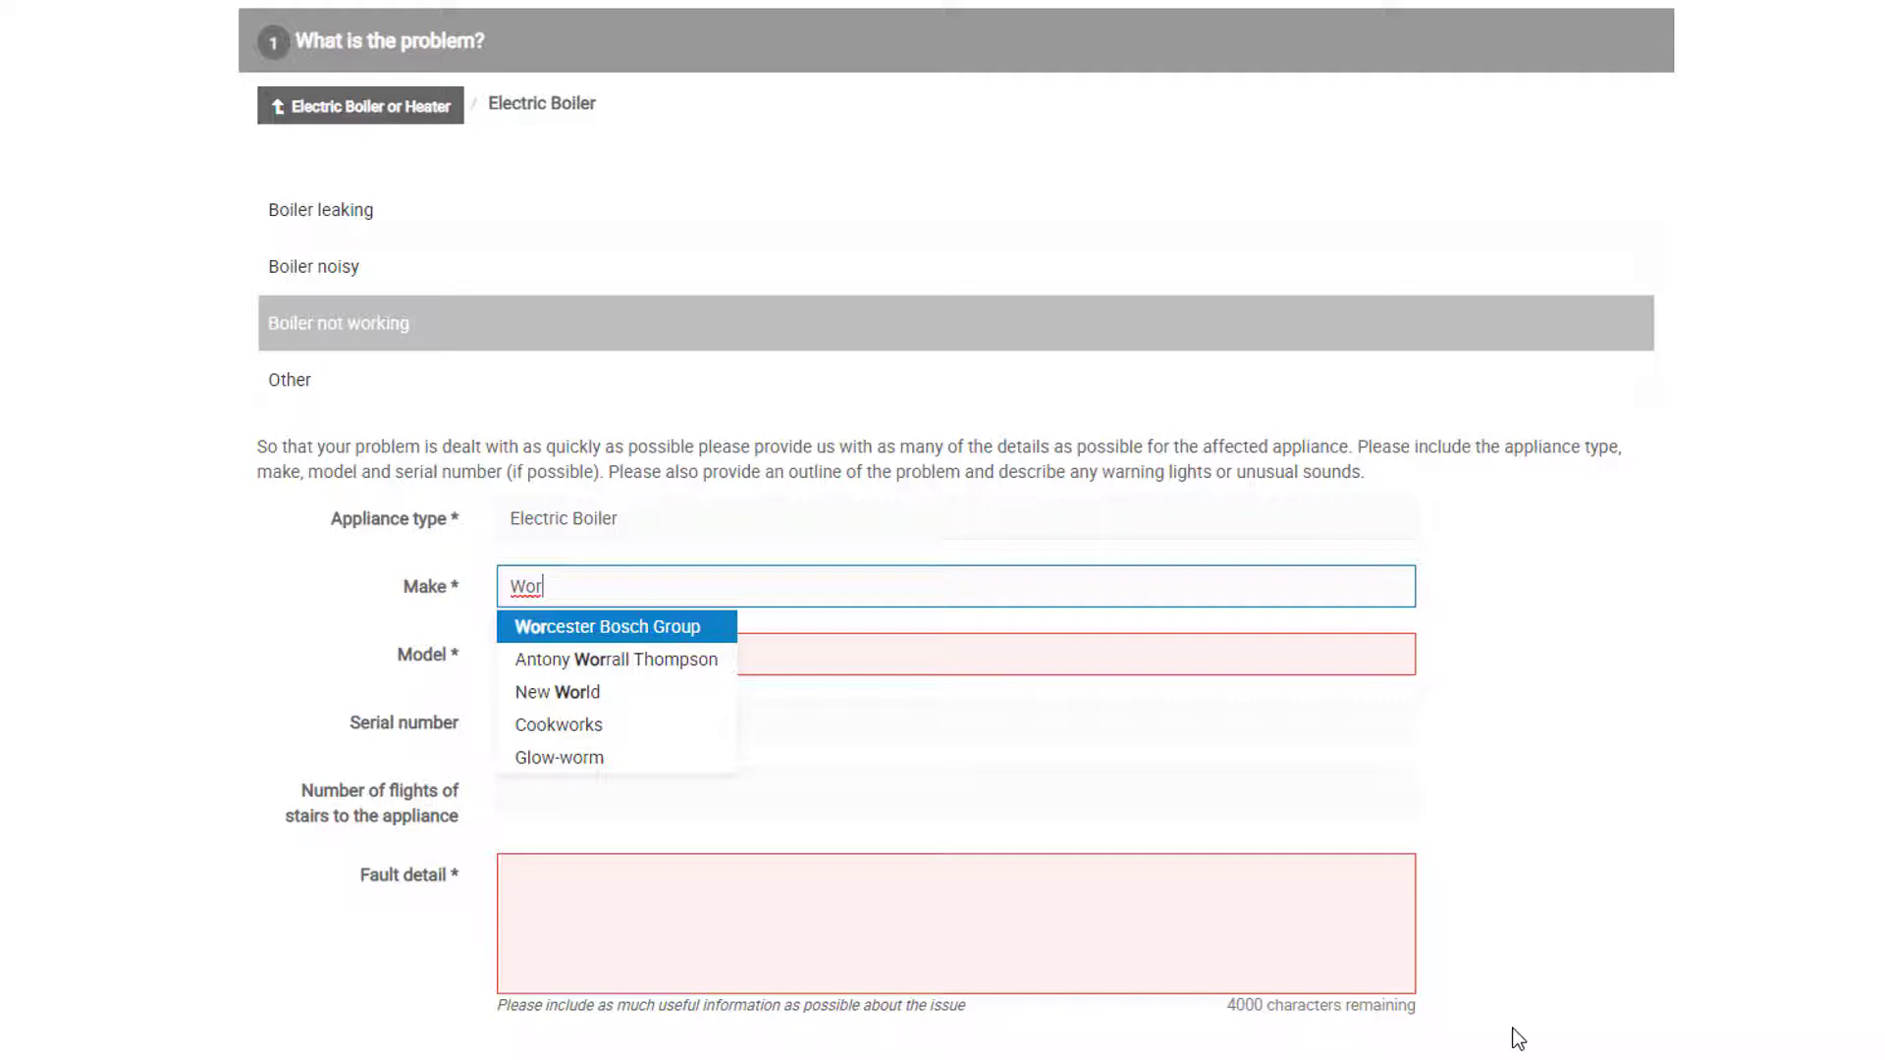
{"action": "key", "text": "Return"}
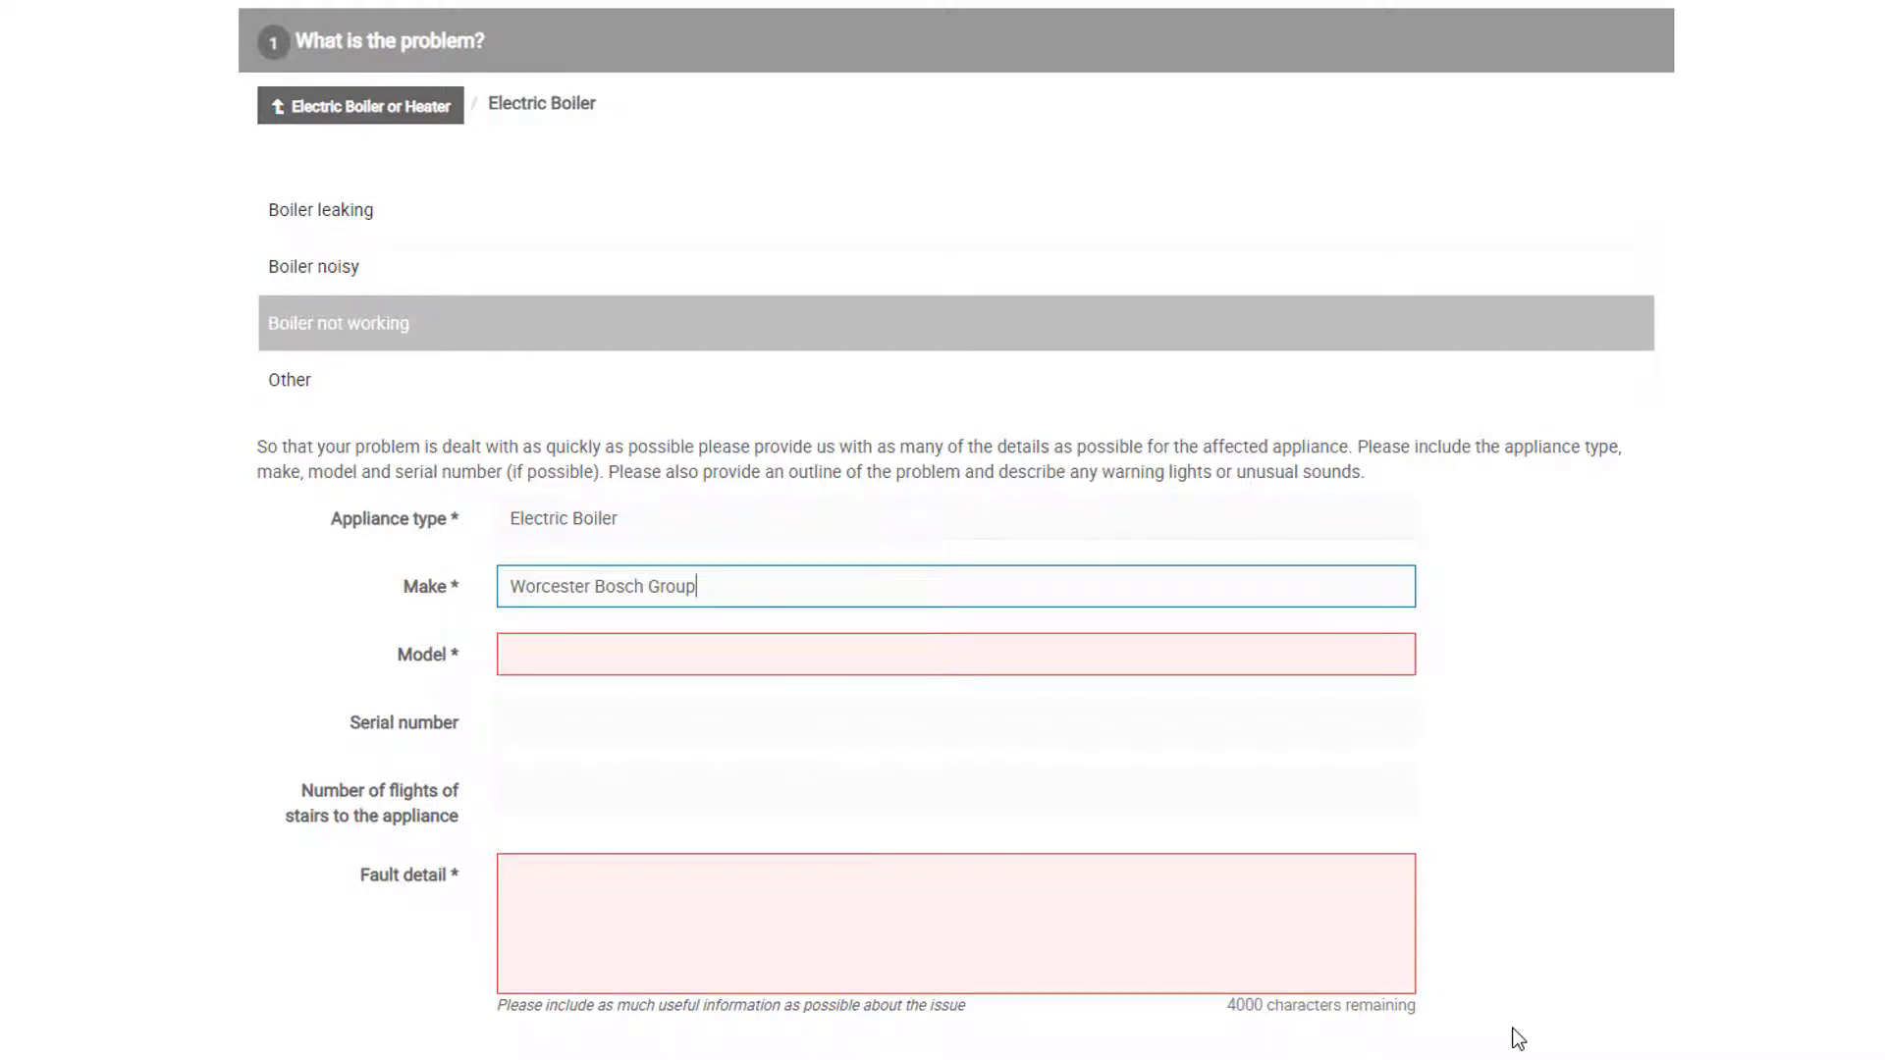
{"action": "key", "text": "Tab"}
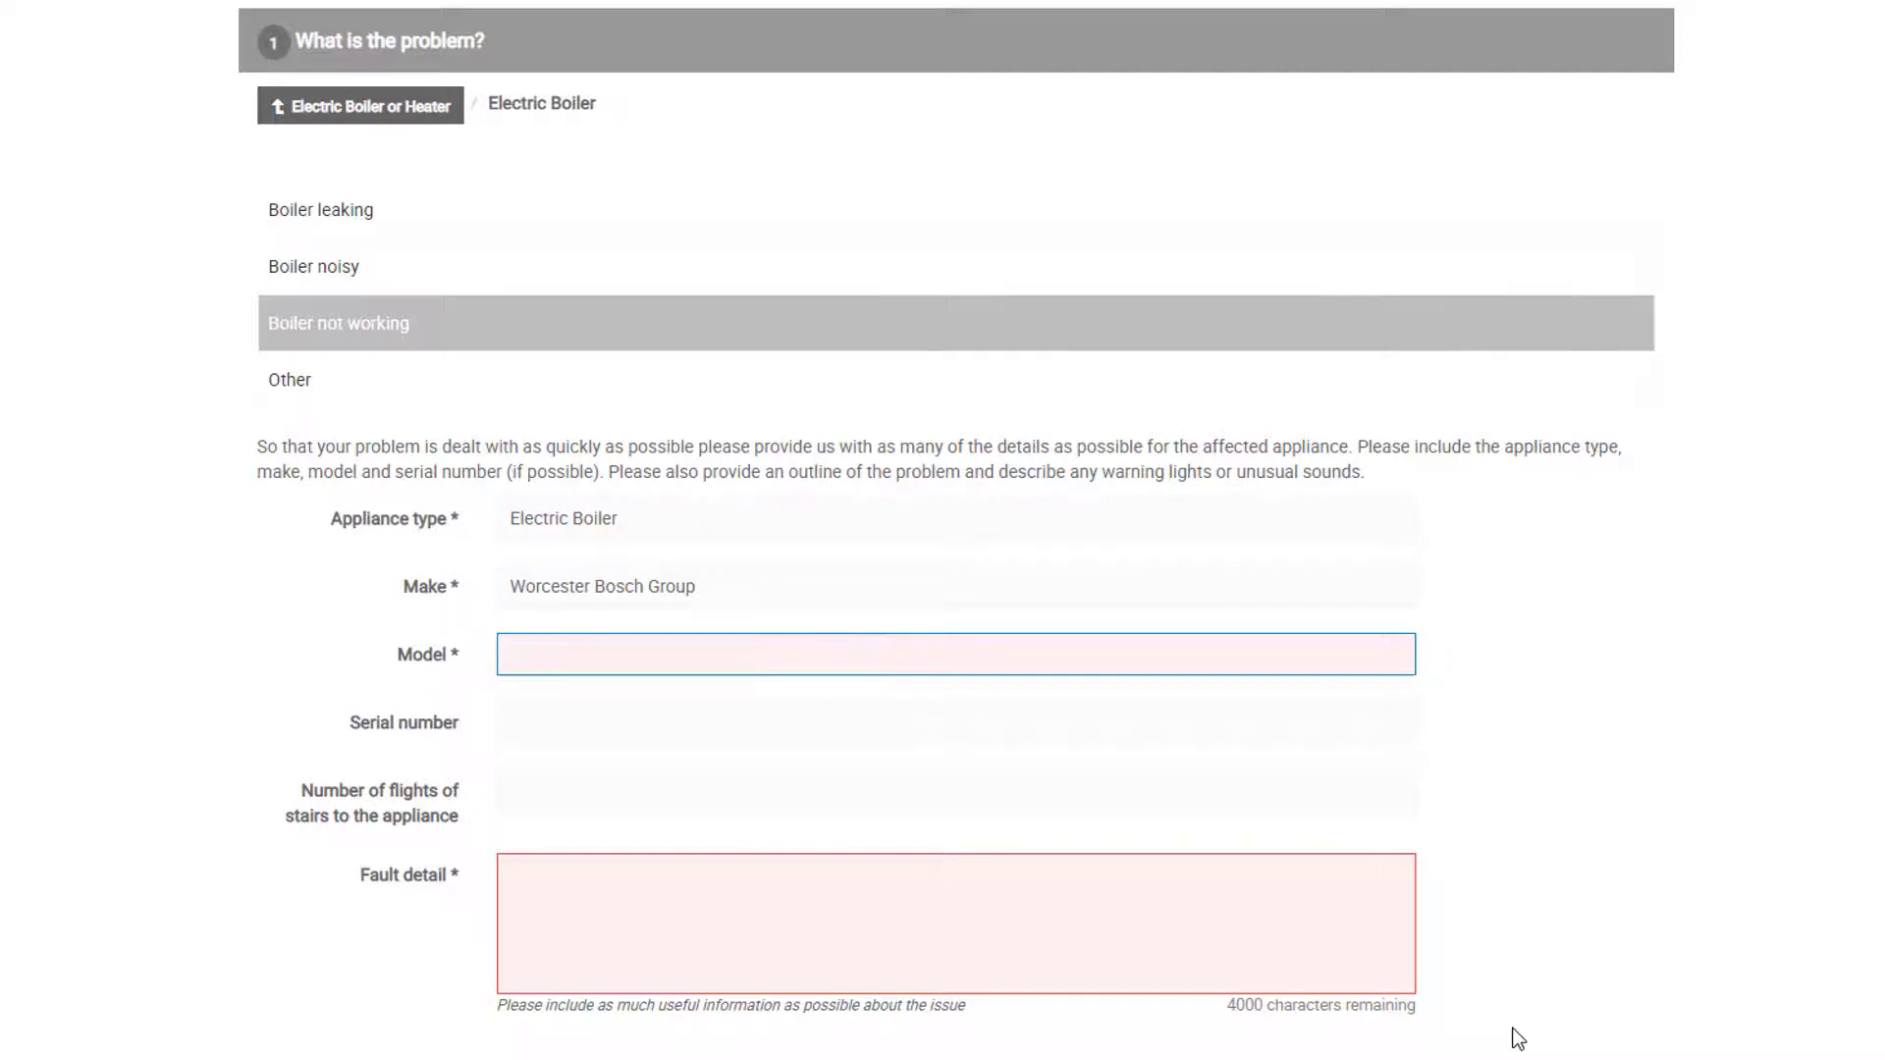
{"action": "type", "text": "Classic"}
{"action": "key", "text": "Tab"}
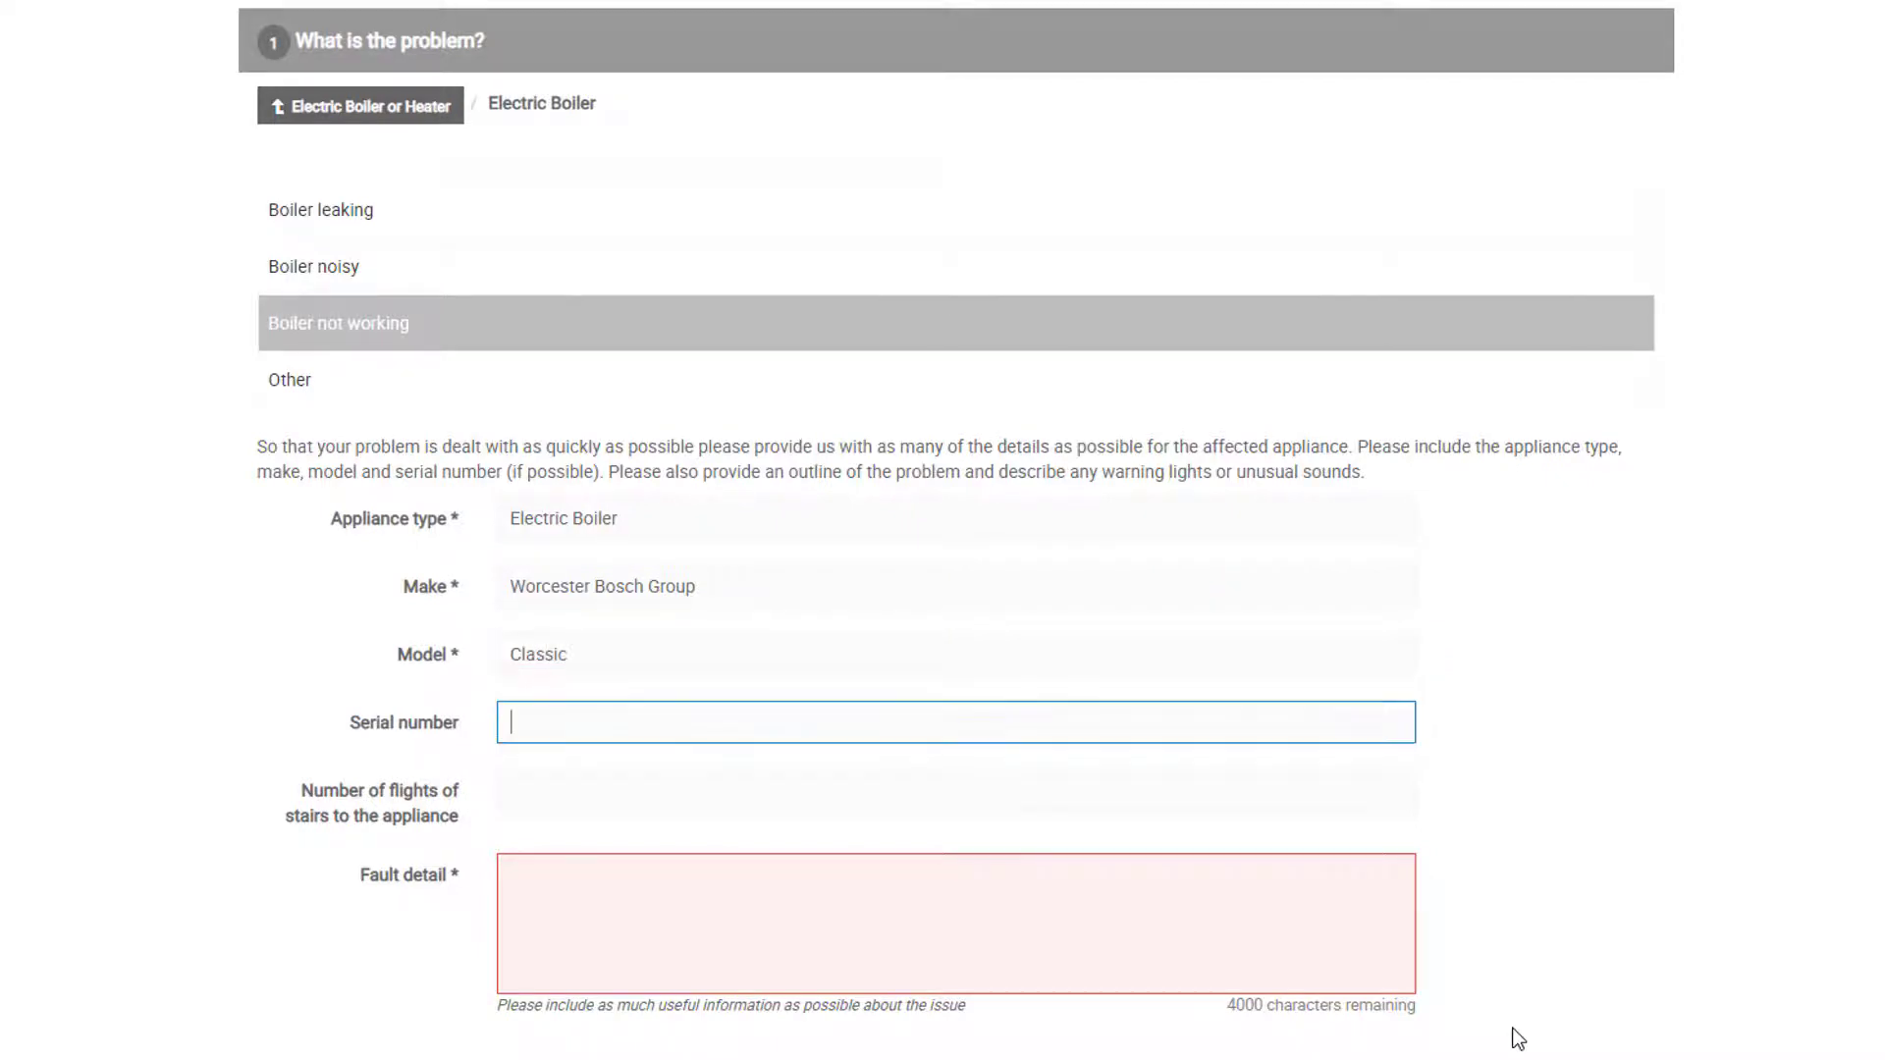
{"action": "key", "text": "Tab"}
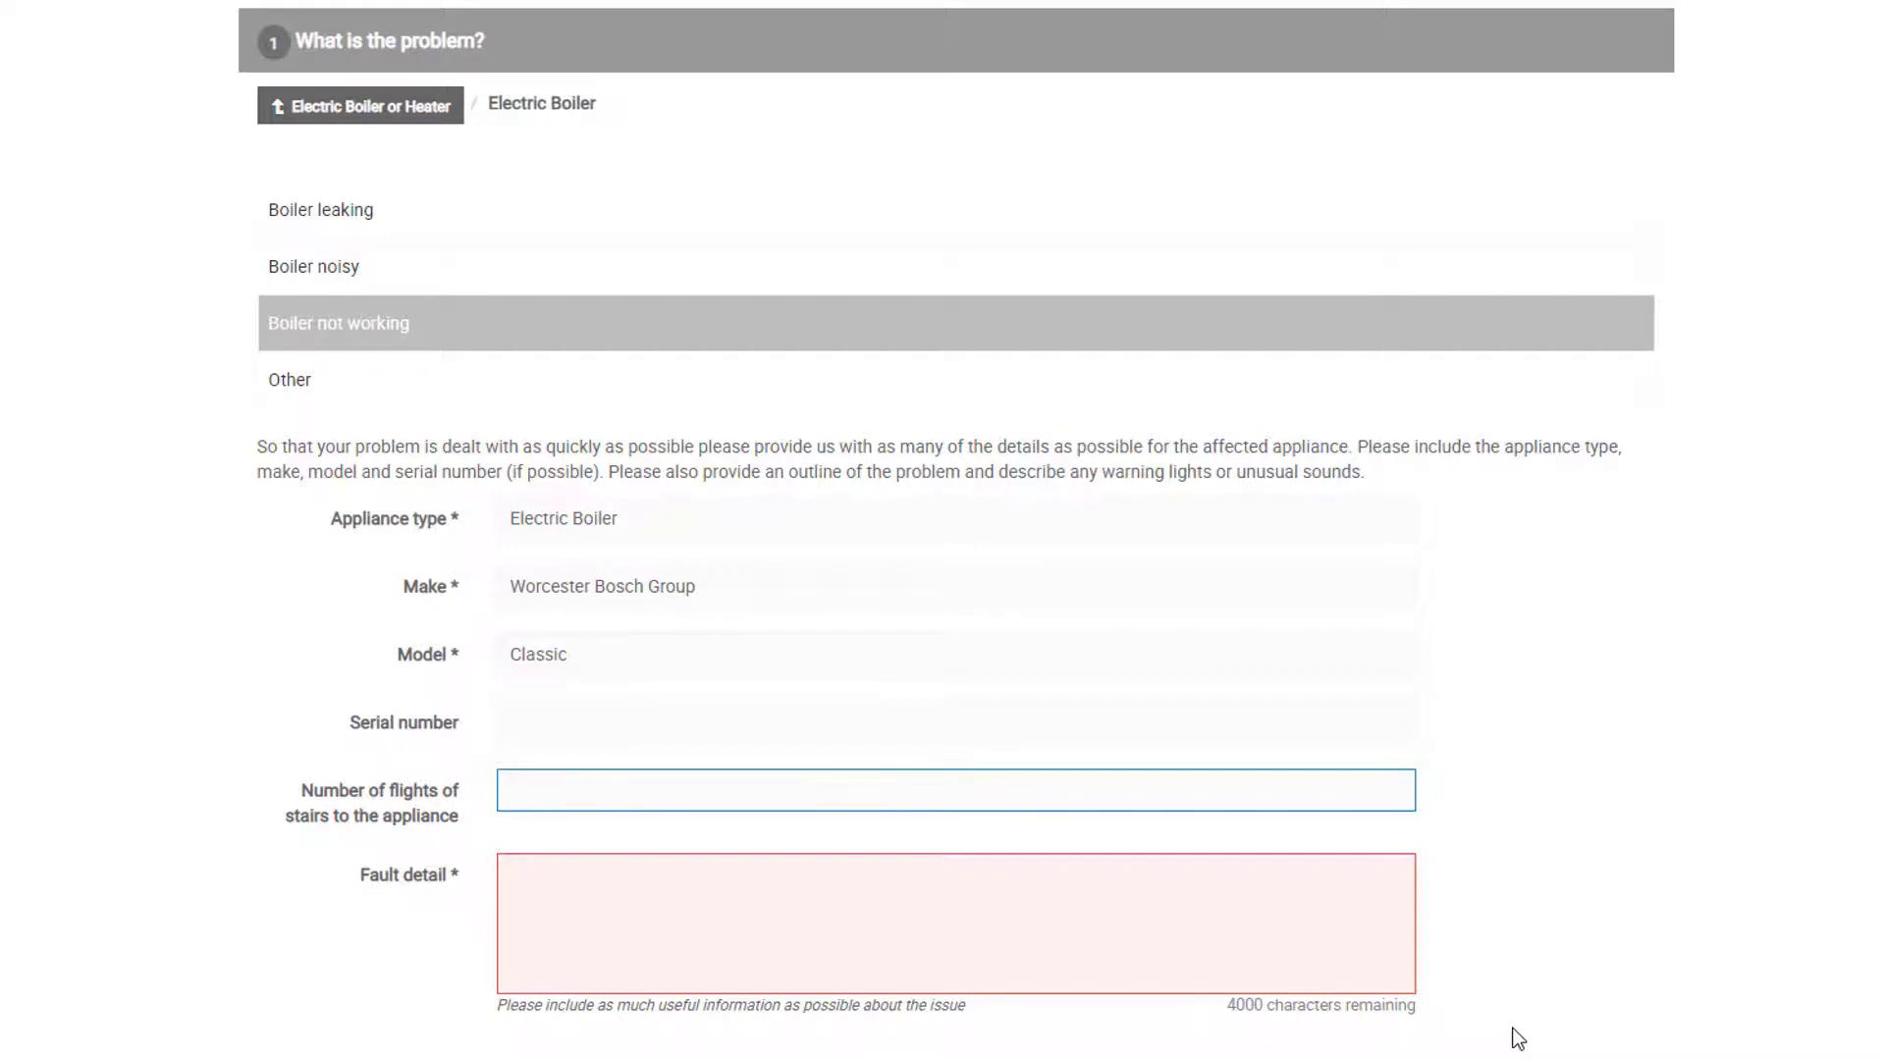
{"action": "key", "text": "Tab"}
Step: Describe the fault as 'My boiler won't turn on' and continue to Add photos
{"action": "type", "text": "My"}
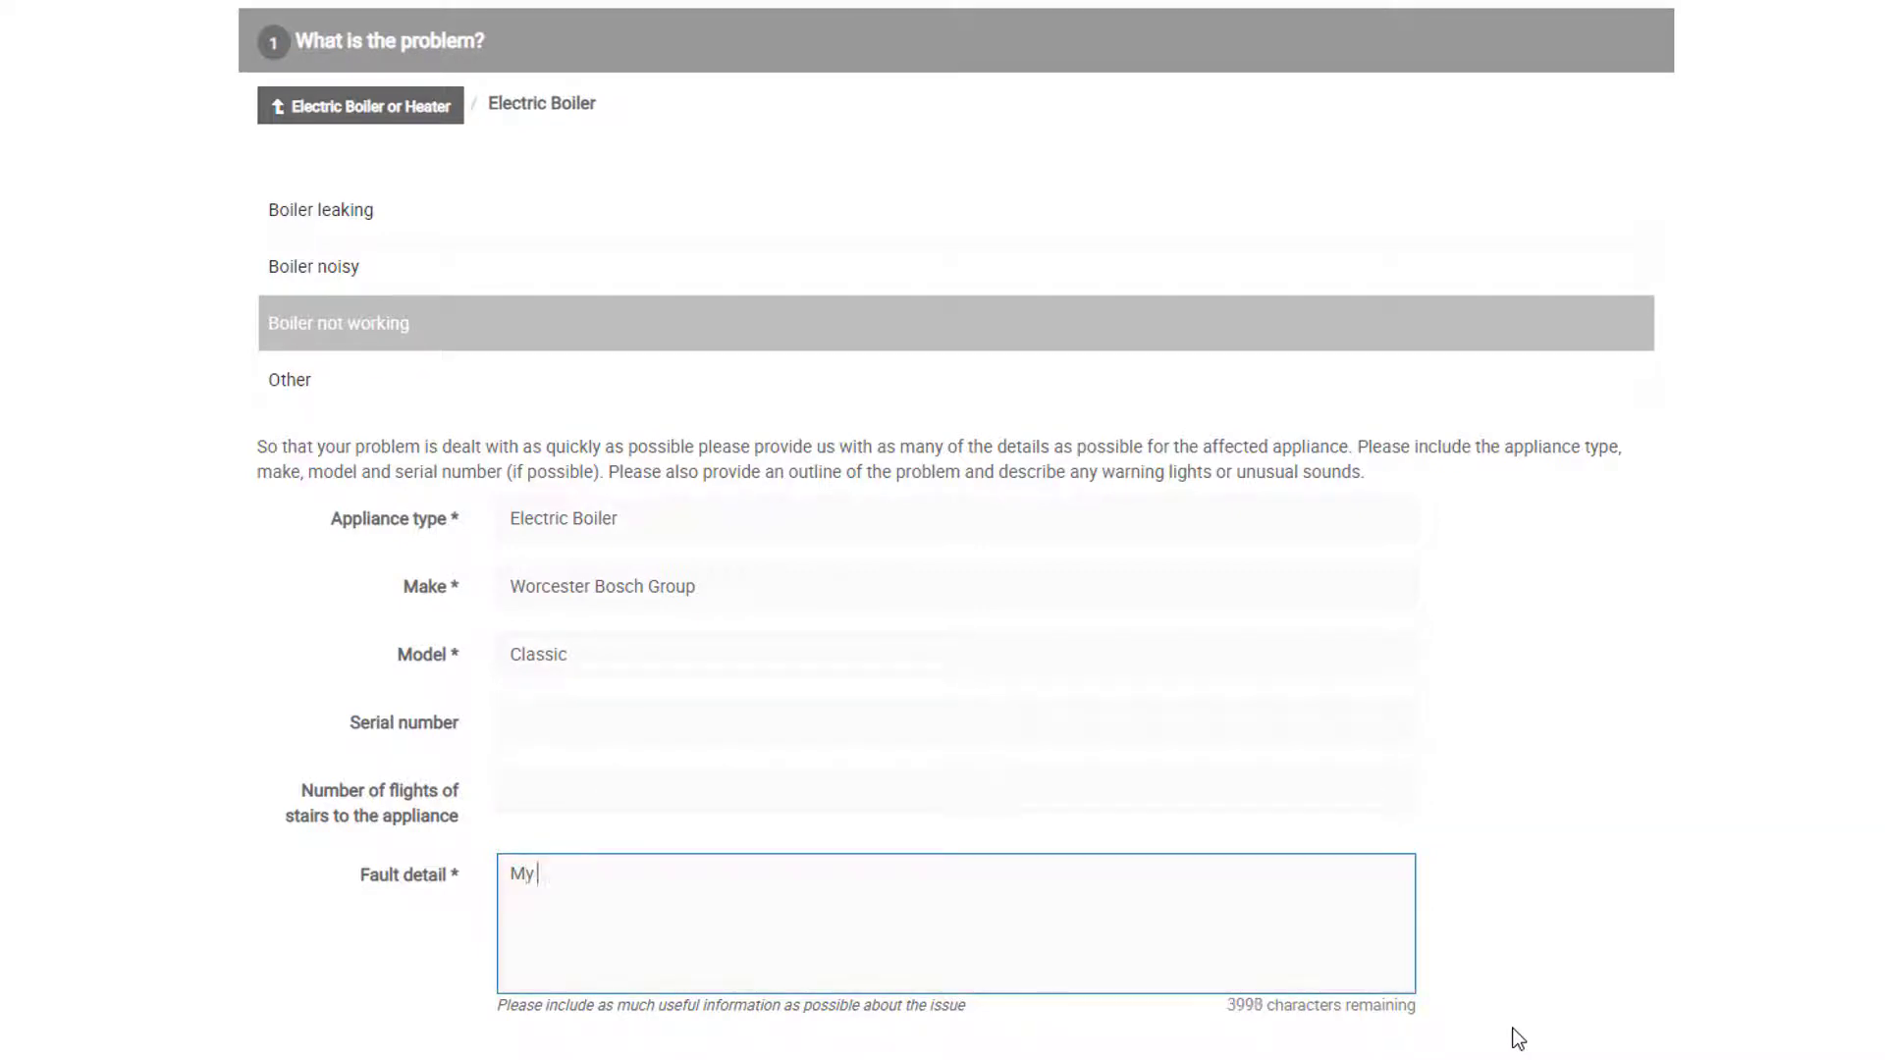
{"action": "type", "text": " boiler won't turn on"}
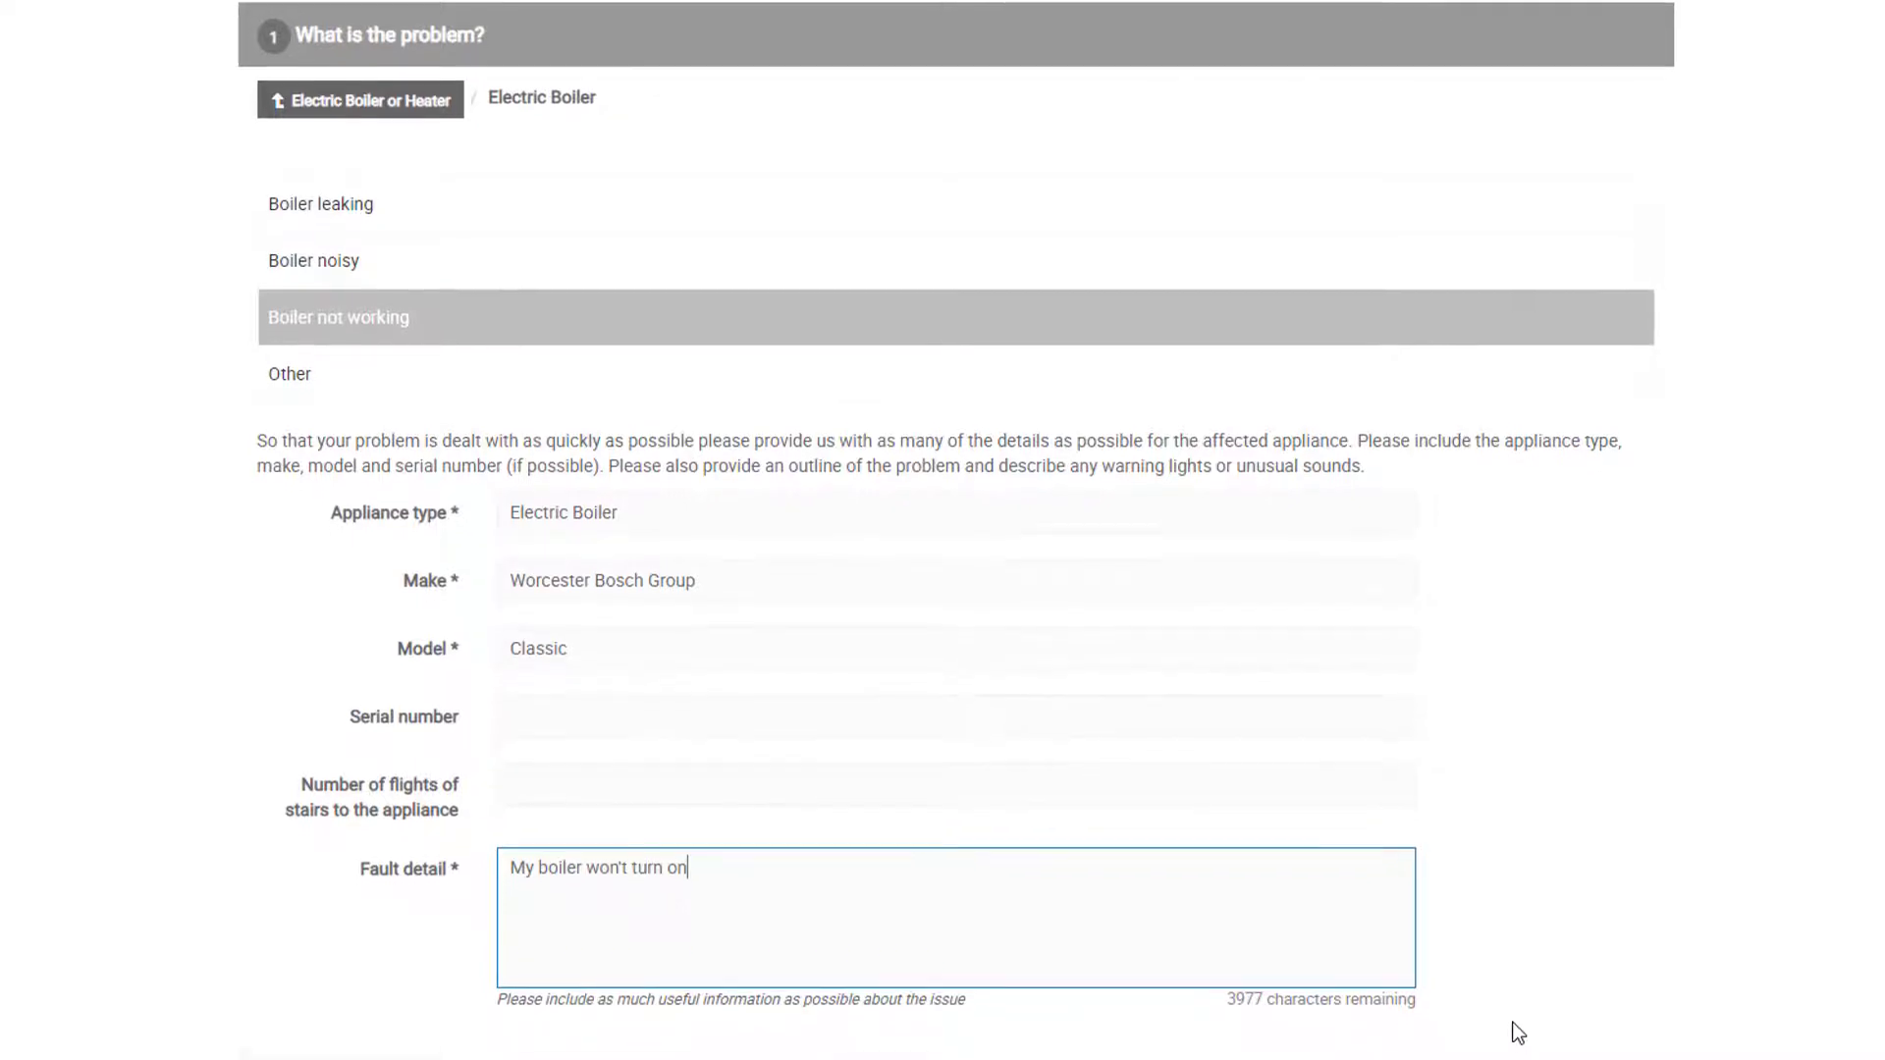
{"action": "scroll", "coordinate": [841, 959], "scroll_direction": "down", "scroll_amount": 2}
{"action": "left_click", "coordinate": [320, 936]}
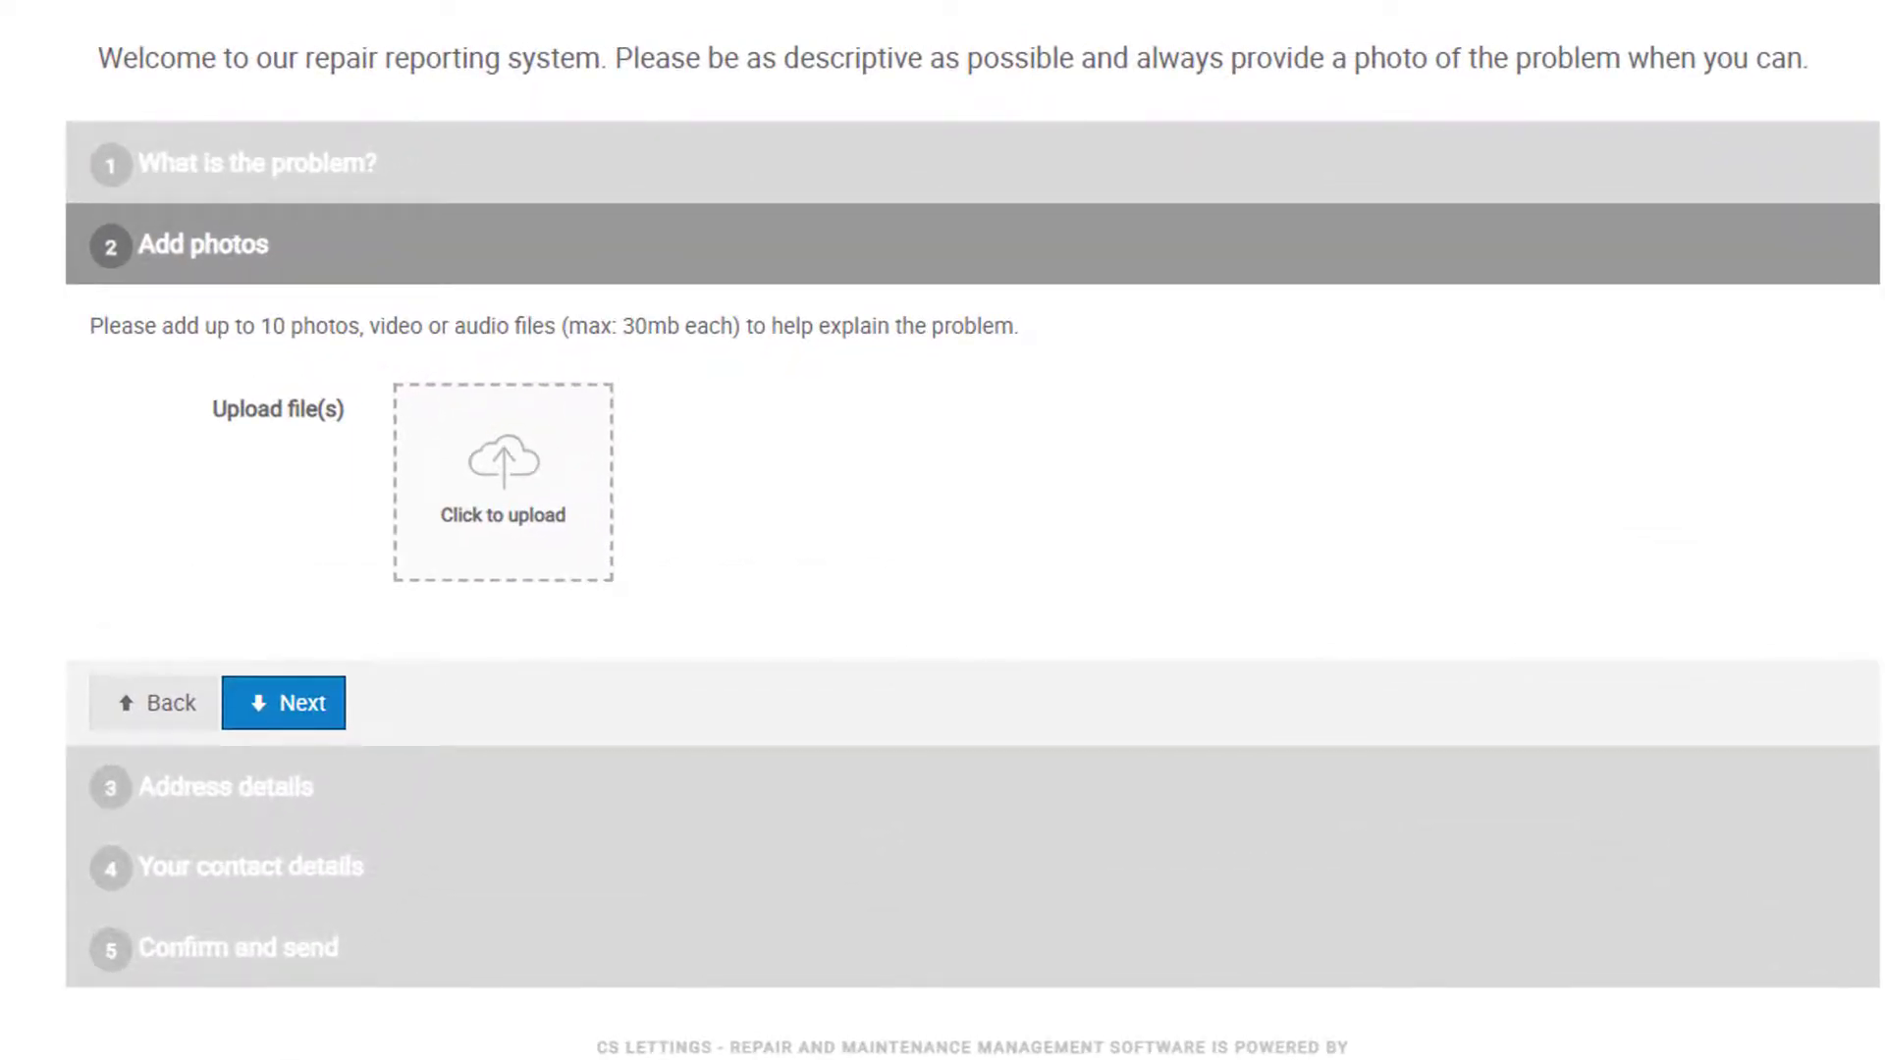
Step: Upload boiler-broken-slider-smoke.jpg and continue to the address details step's address search
{"action": "left_click", "coordinate": [559, 561]}
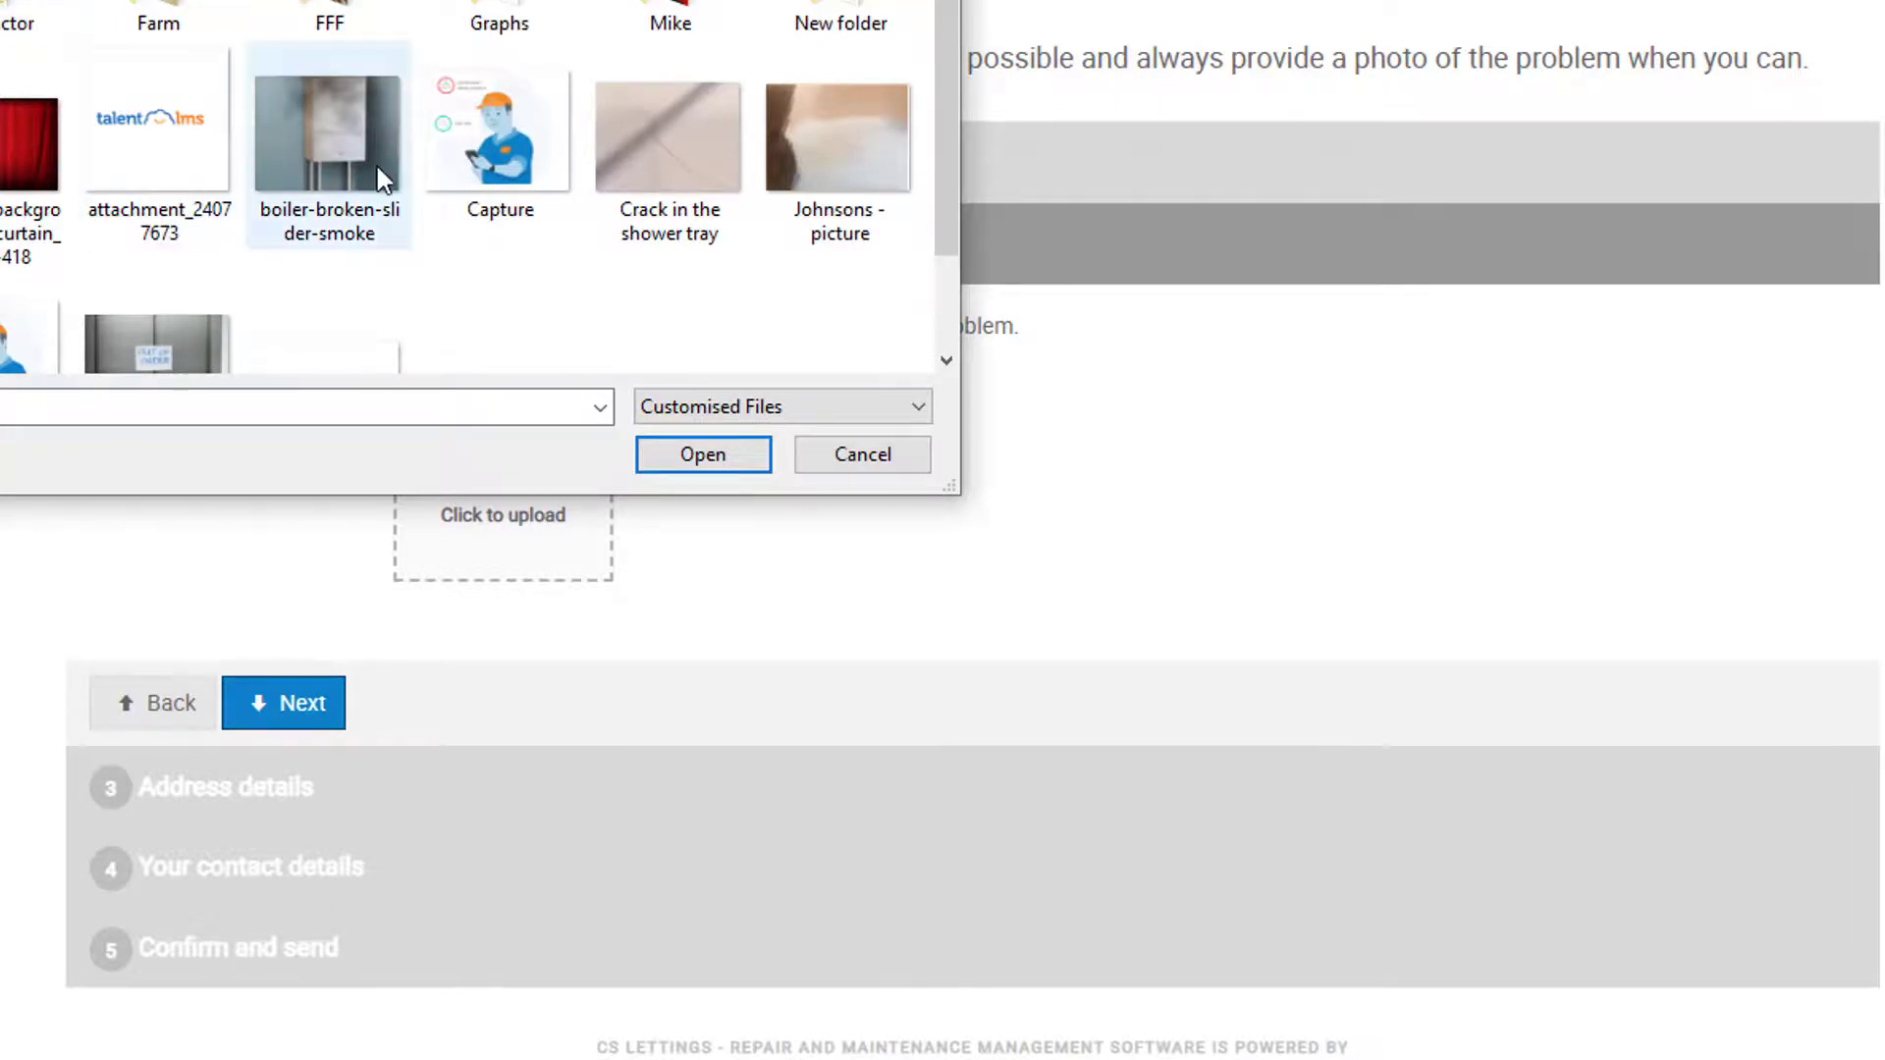
{"action": "double_click", "coordinate": [377, 166]}
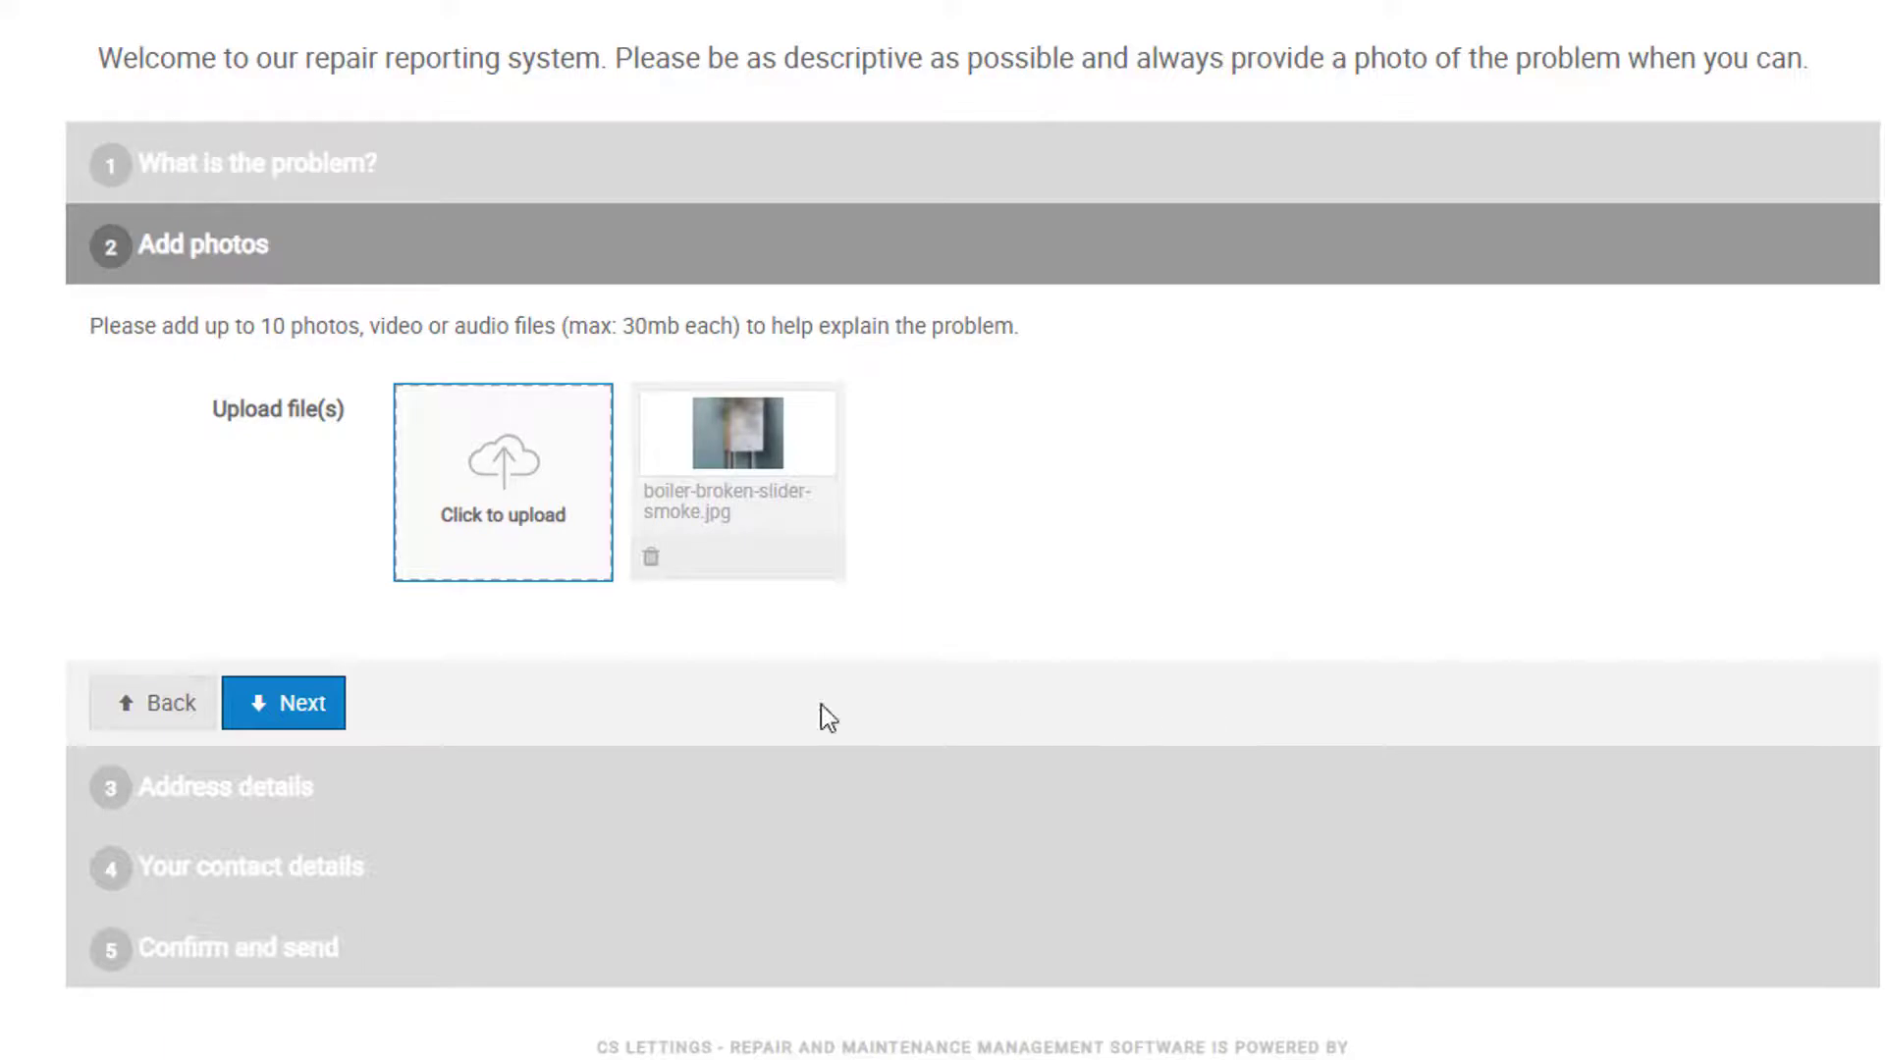
{"action": "left_click", "coordinate": [294, 722]}
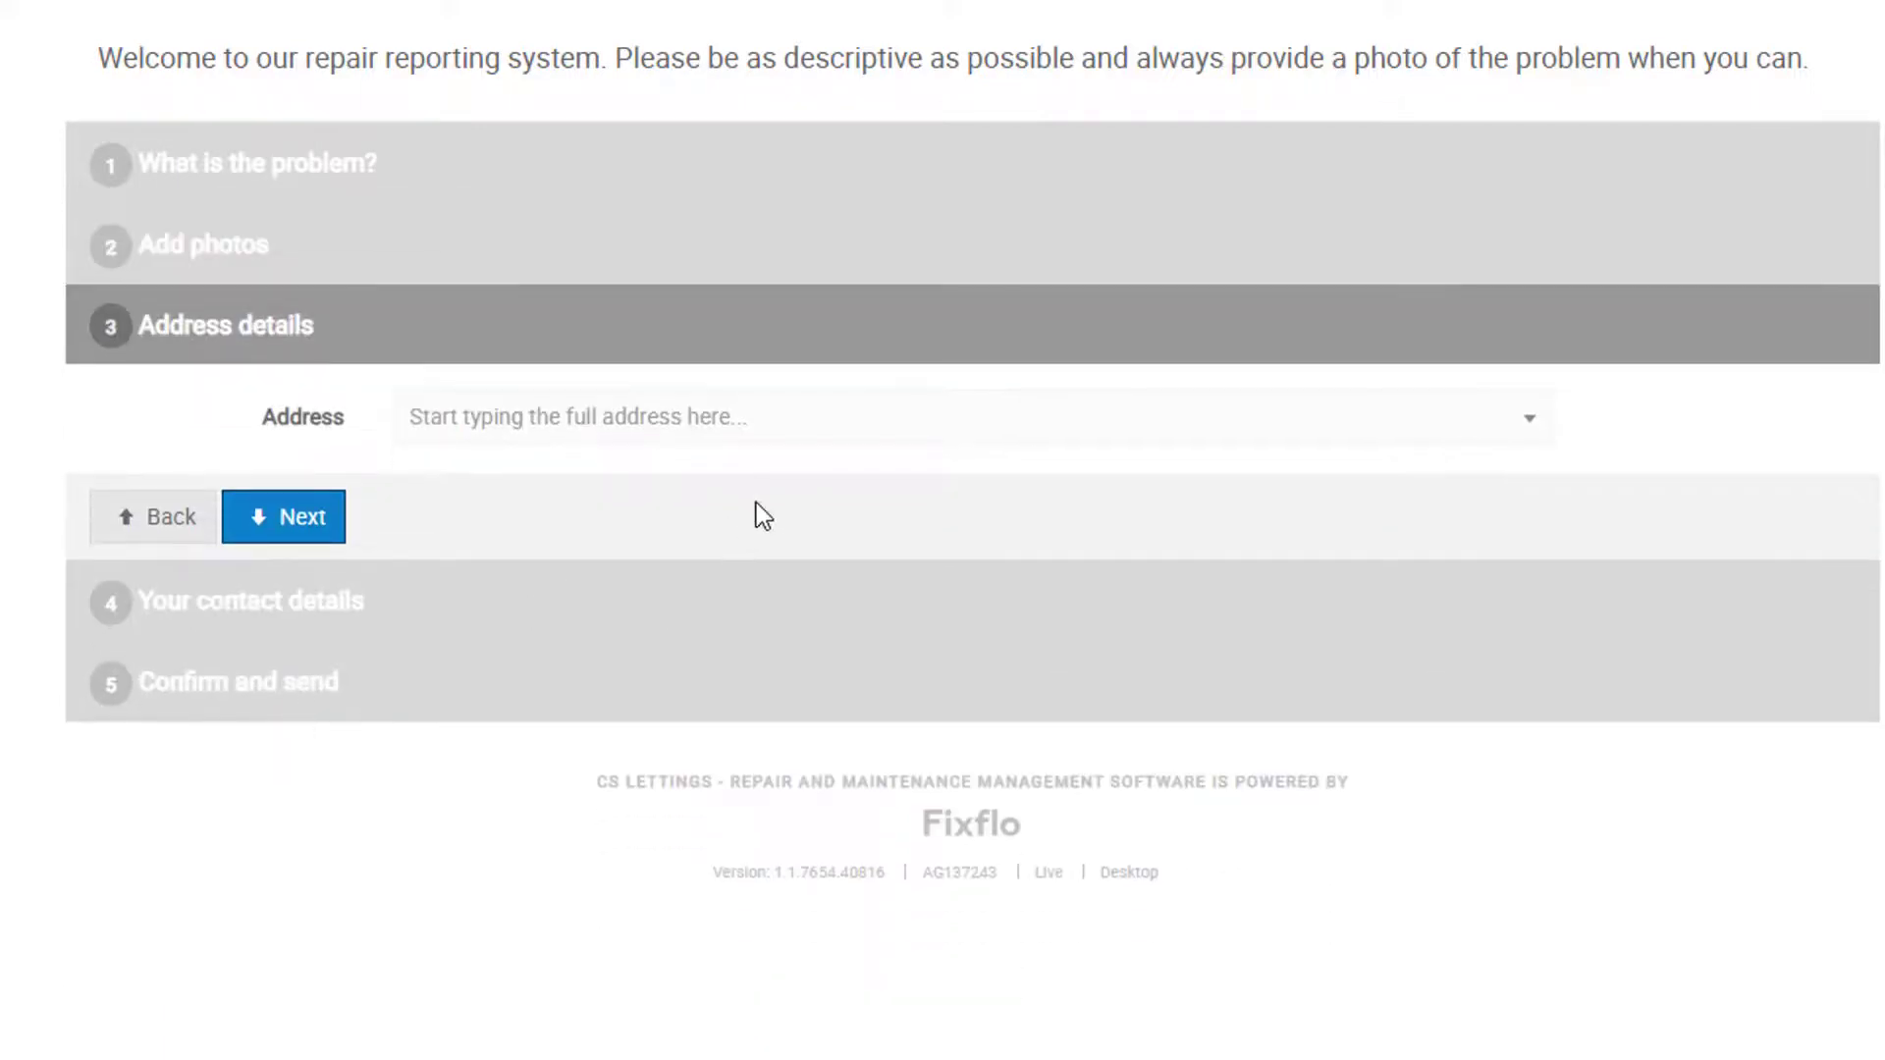
{"action": "left_click", "coordinate": [847, 447]}
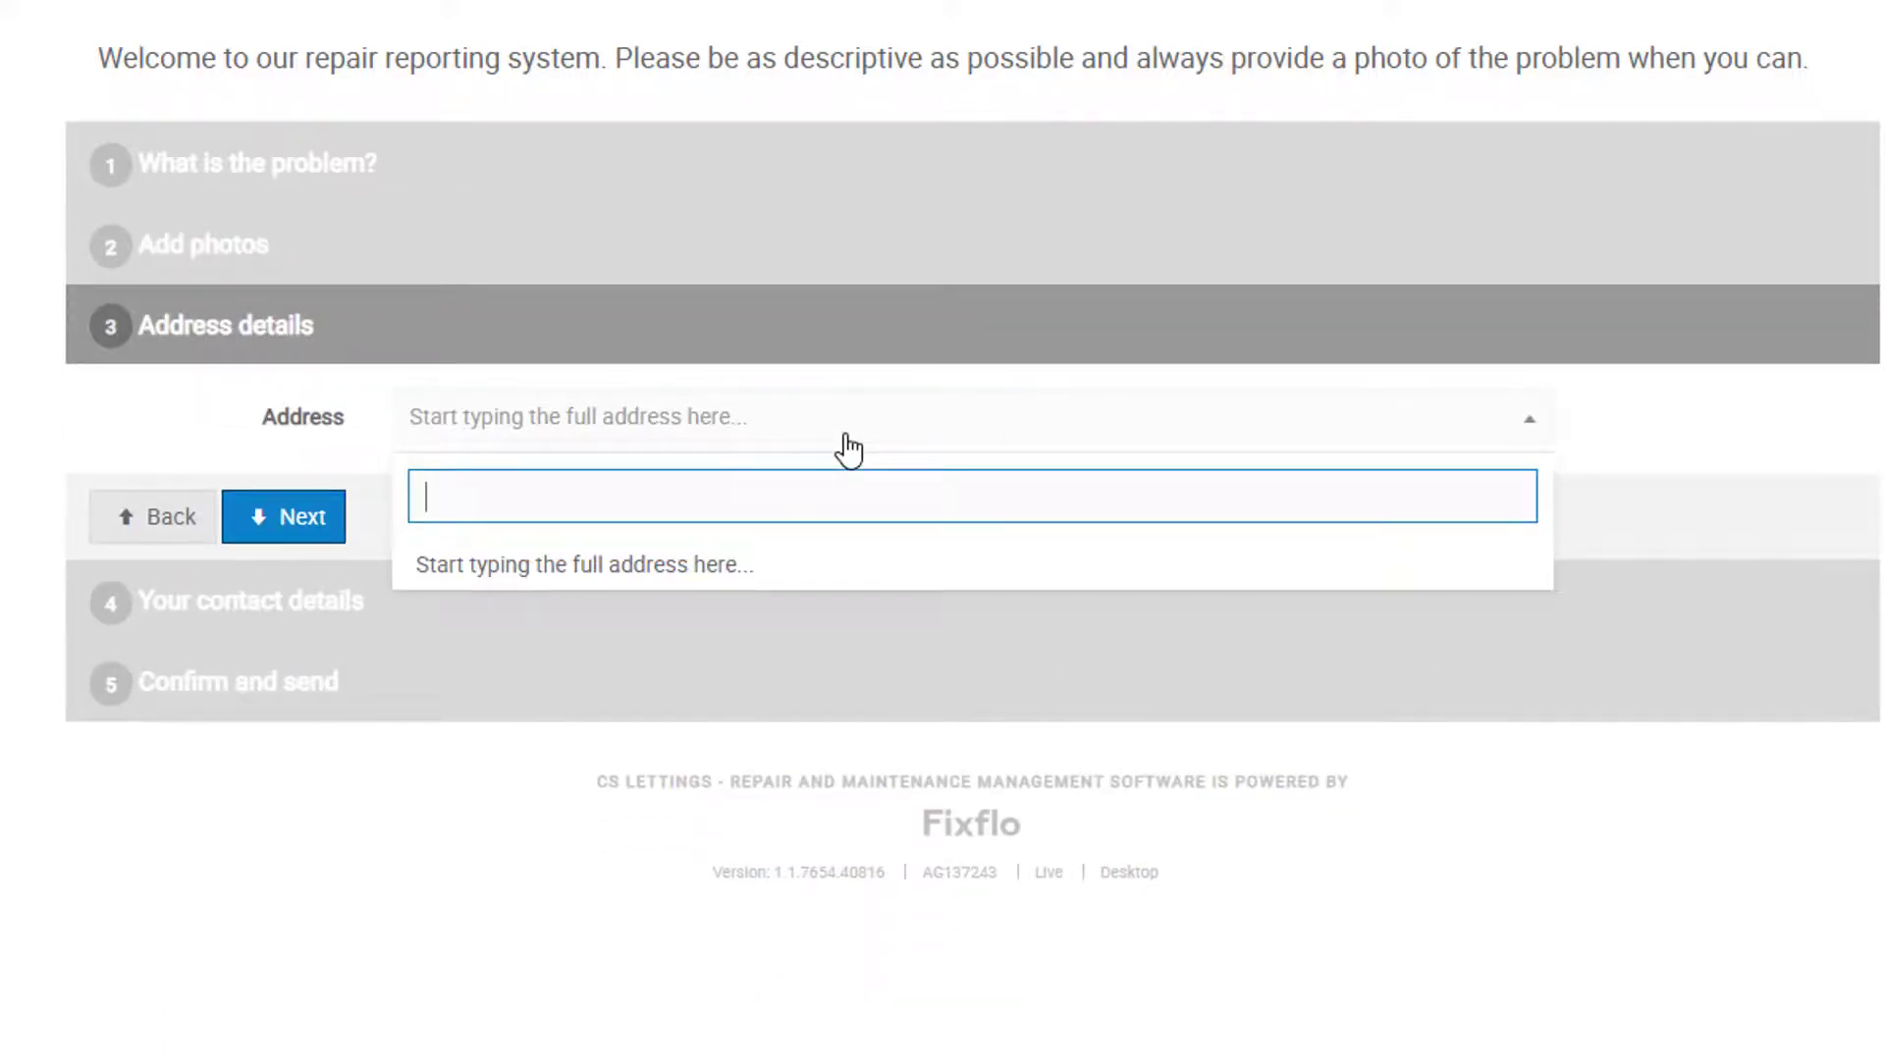
Step: Search the property's postcode and pick the matching address suggestion
{"action": "type", "text": "SE17 "}
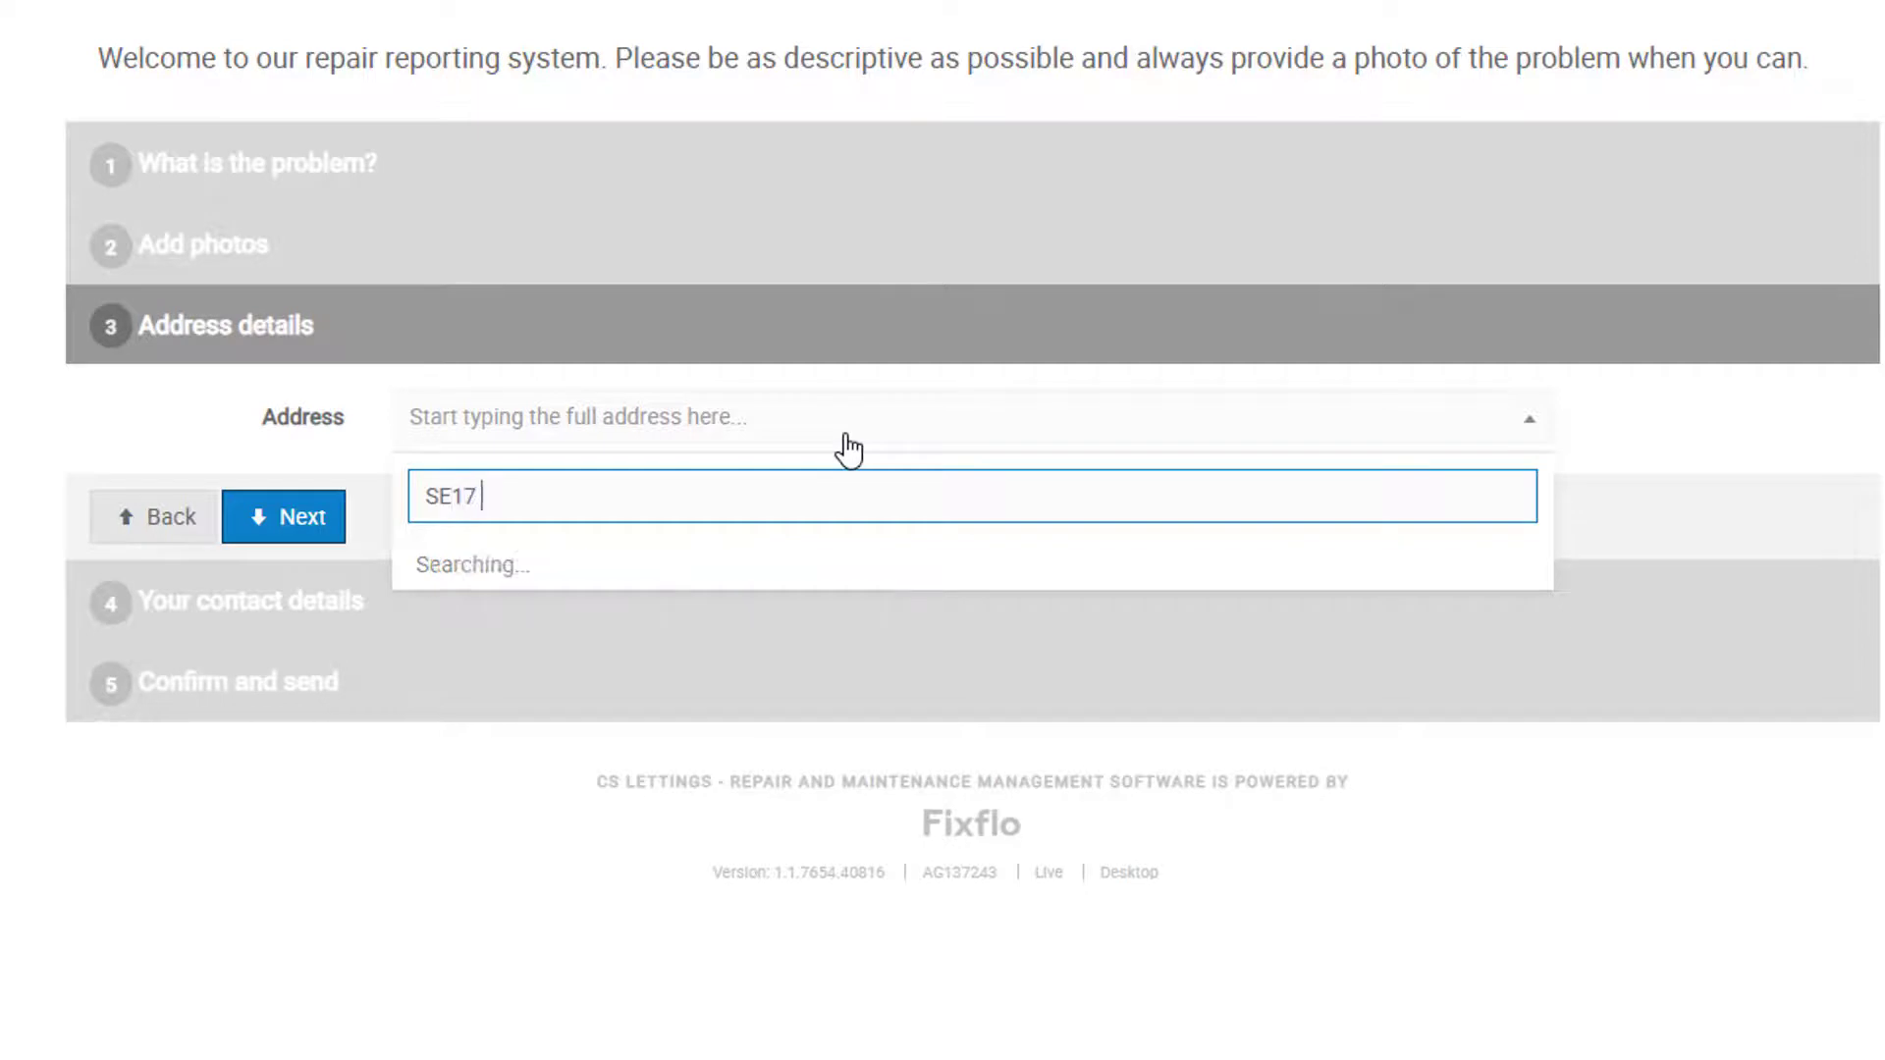
{"action": "type", "text": "1"}
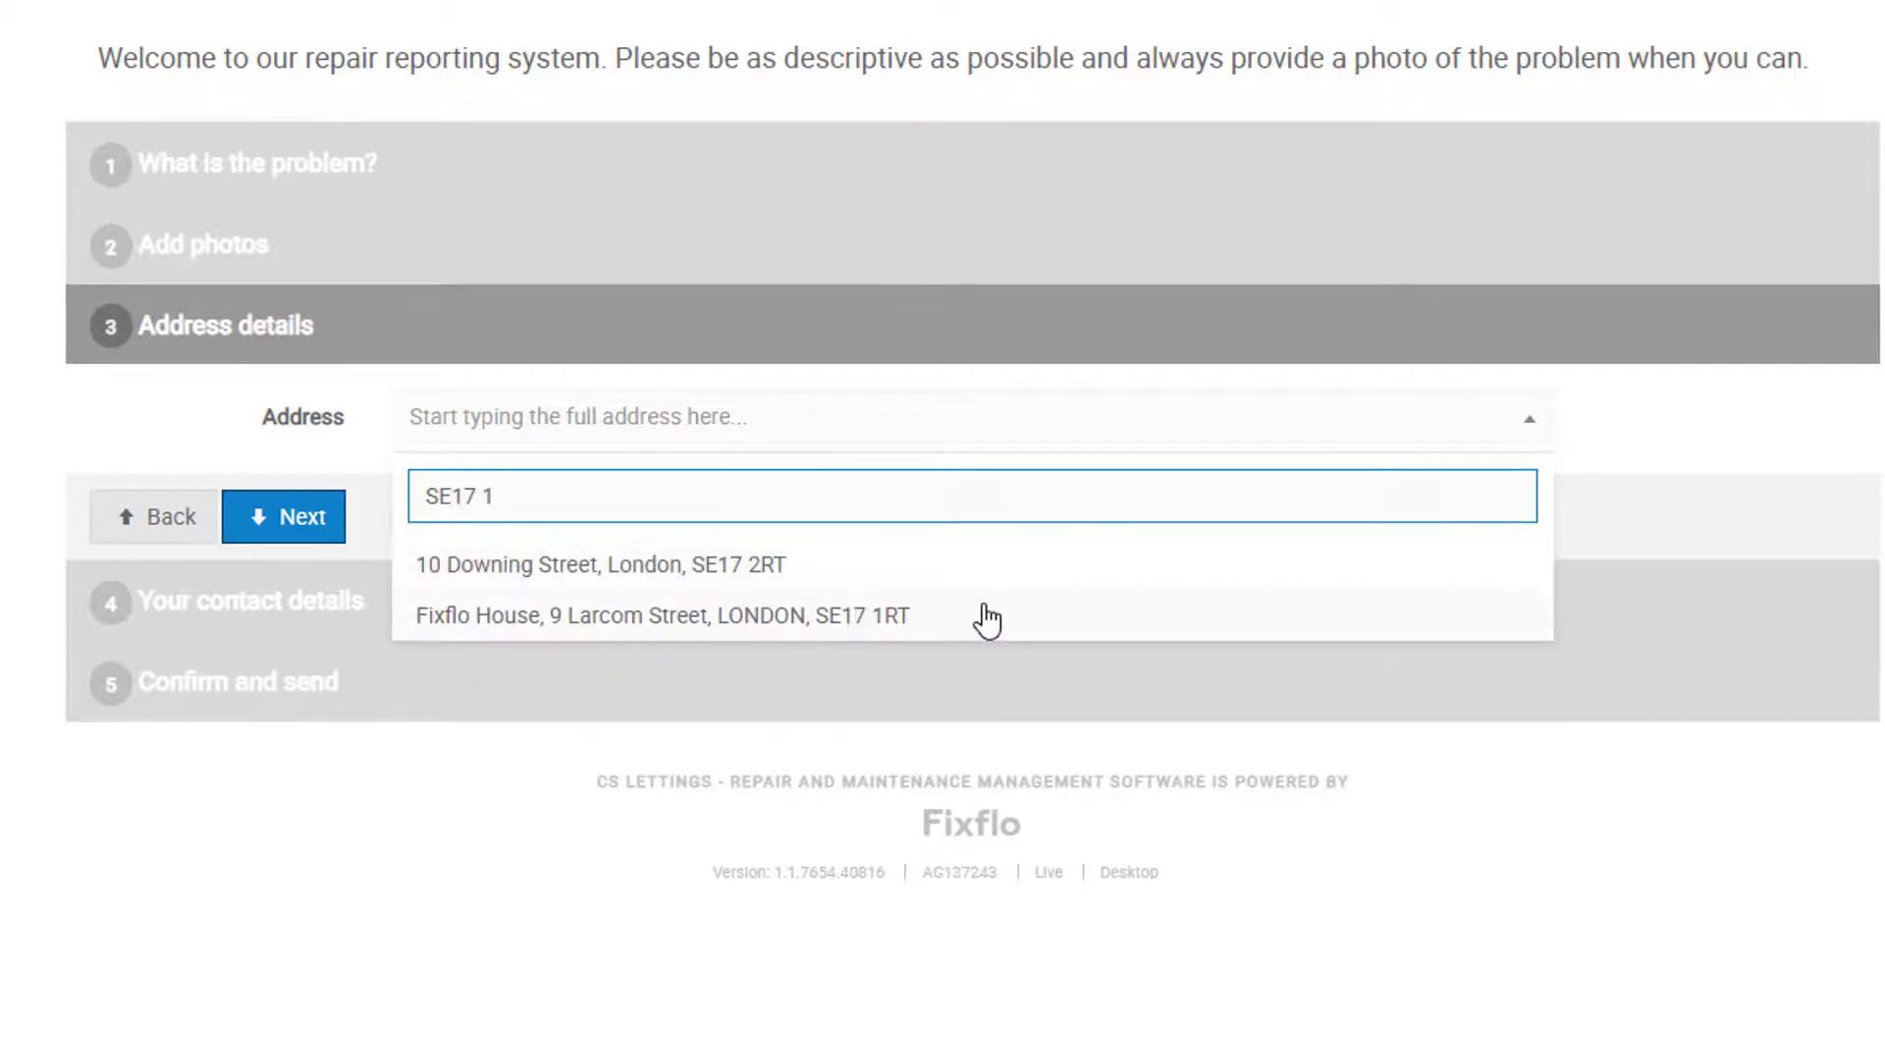
{"action": "left_click", "coordinate": [987, 619]}
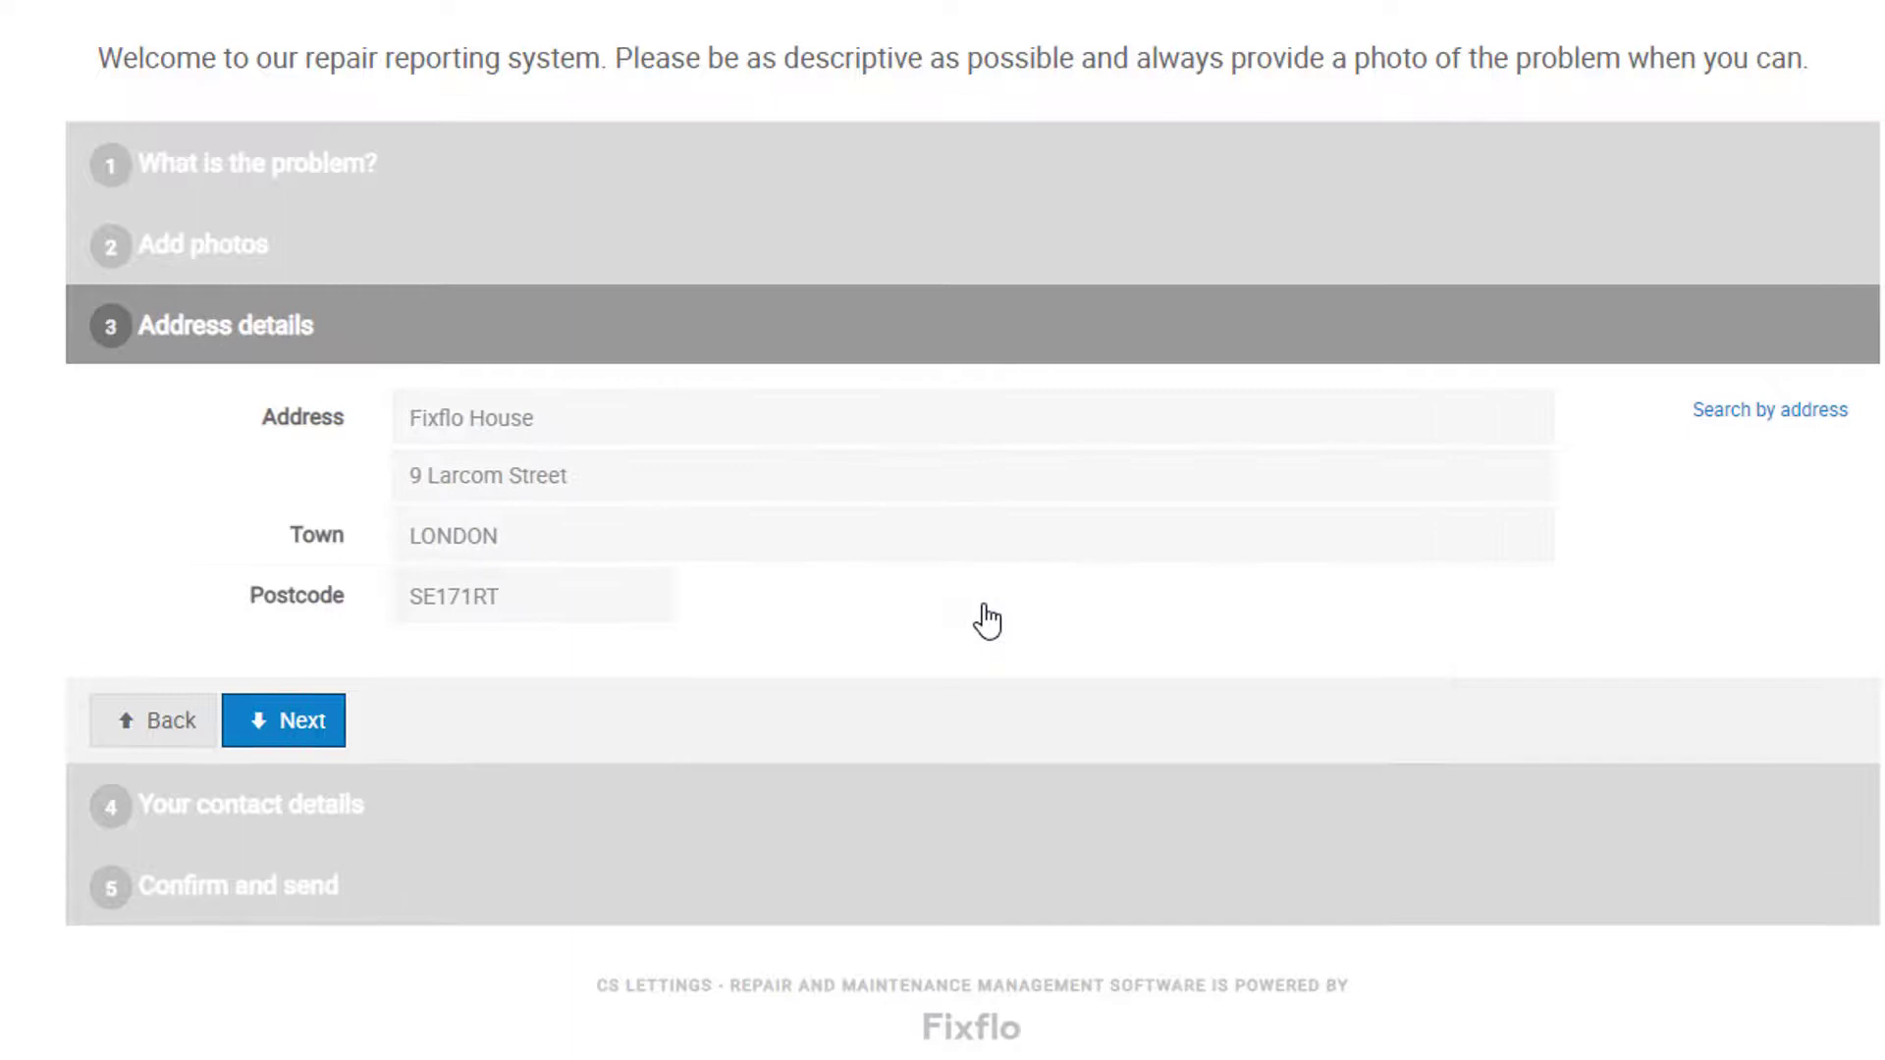
Step: Enter the tenant's first name, surname, e-mail and telephone number, then continue to Confirm and send
{"action": "left_click", "coordinate": [282, 726]}
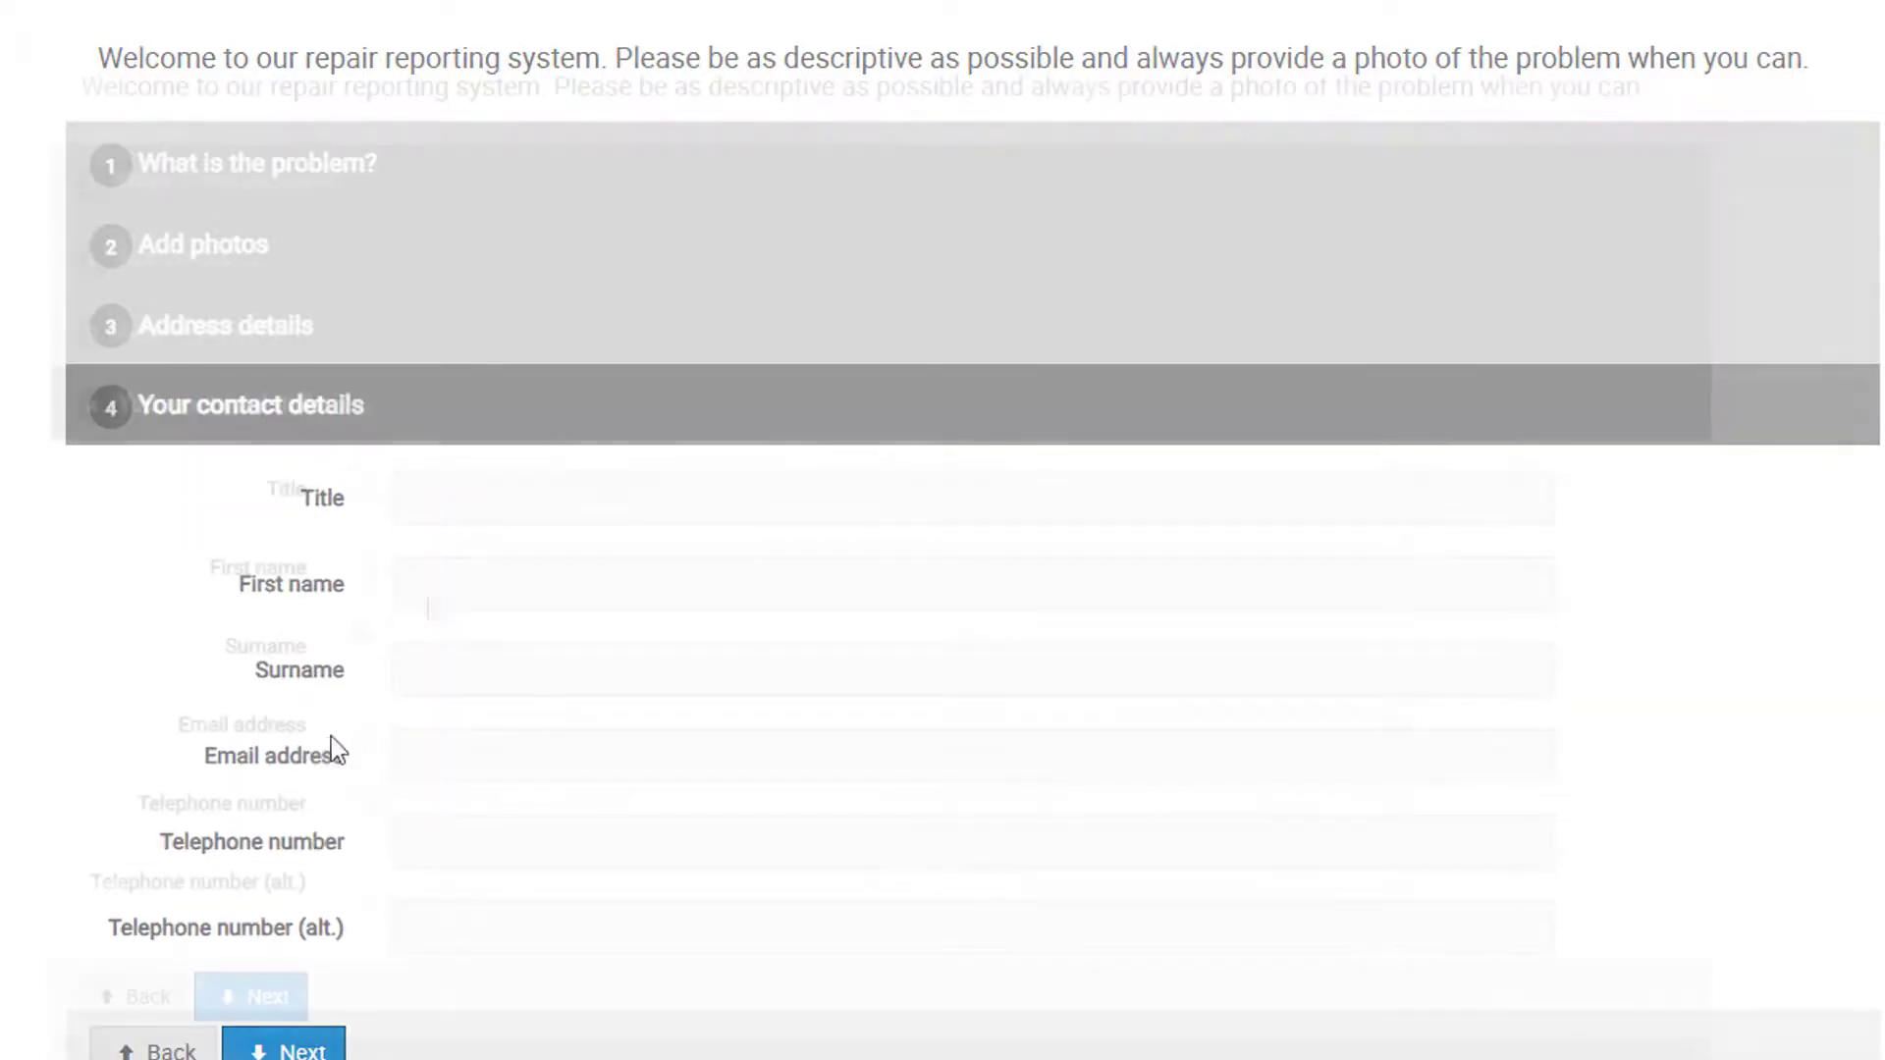
{"action": "left_click", "coordinate": [392, 597]}
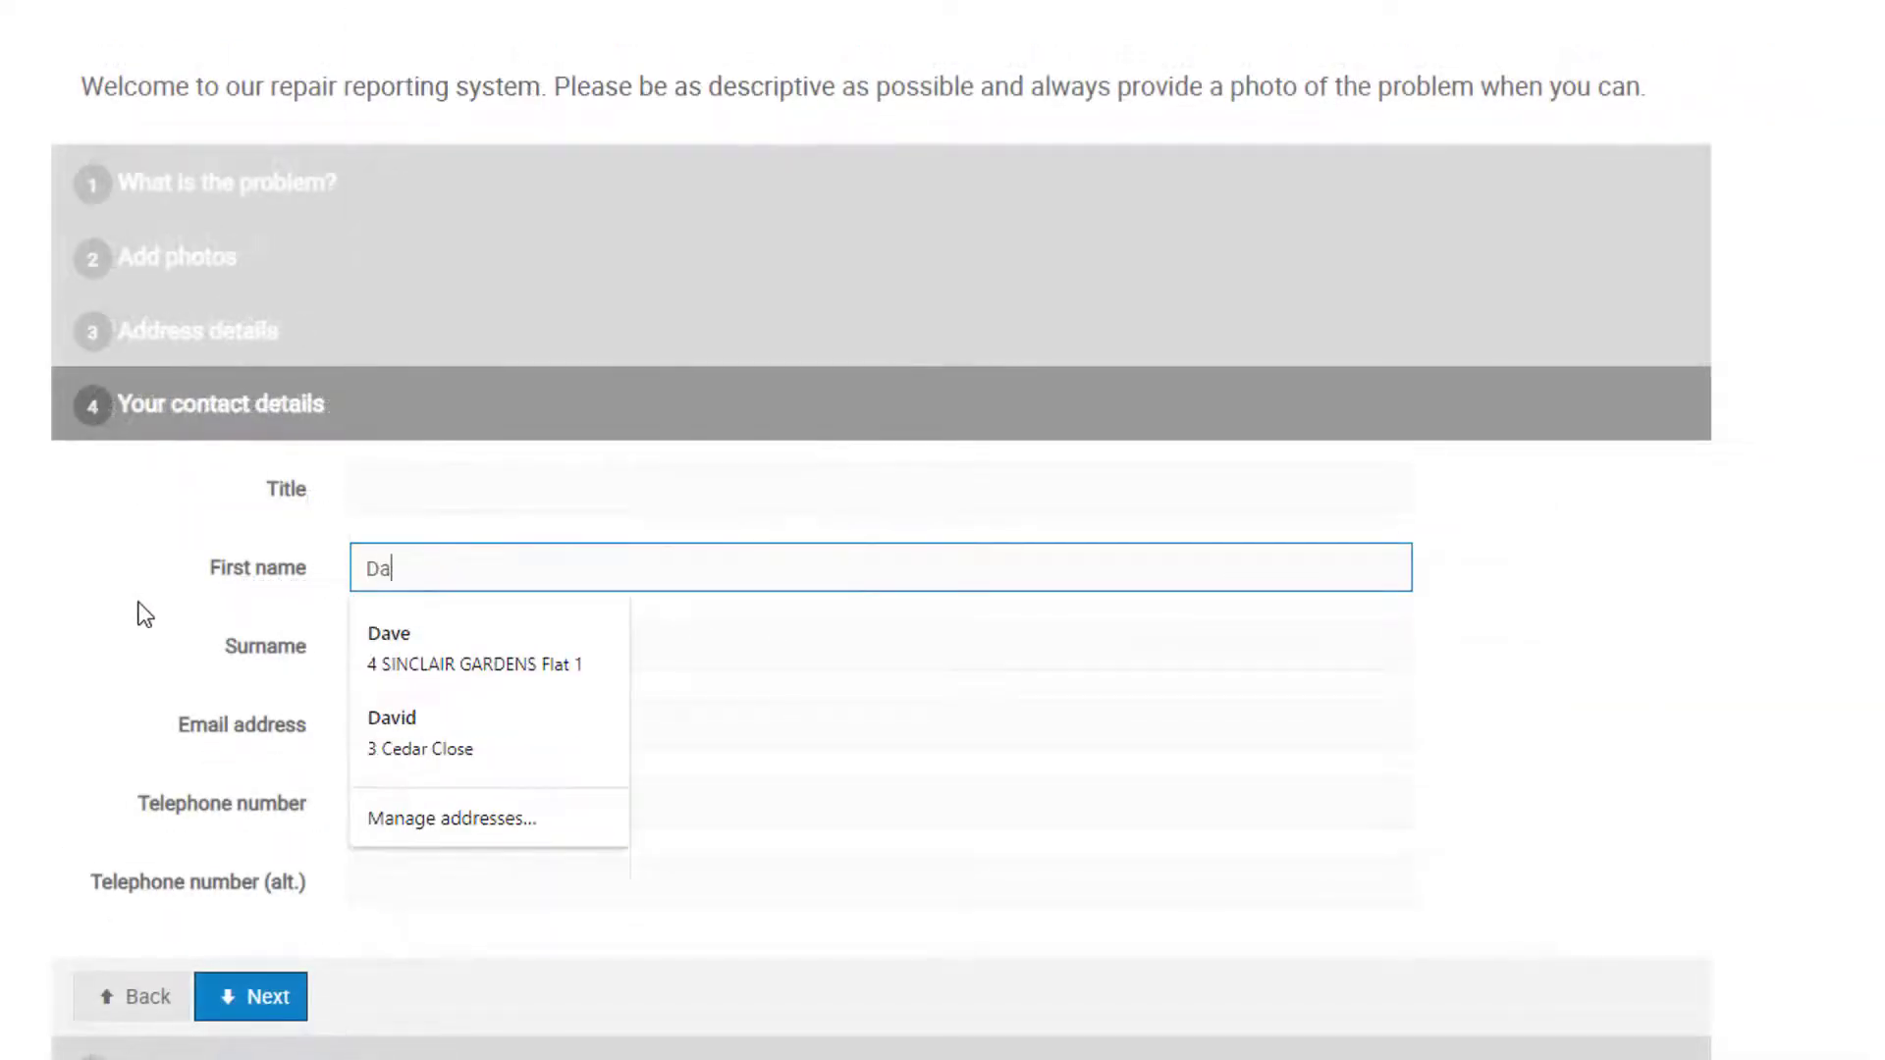
{"action": "key", "text": "Tab"}
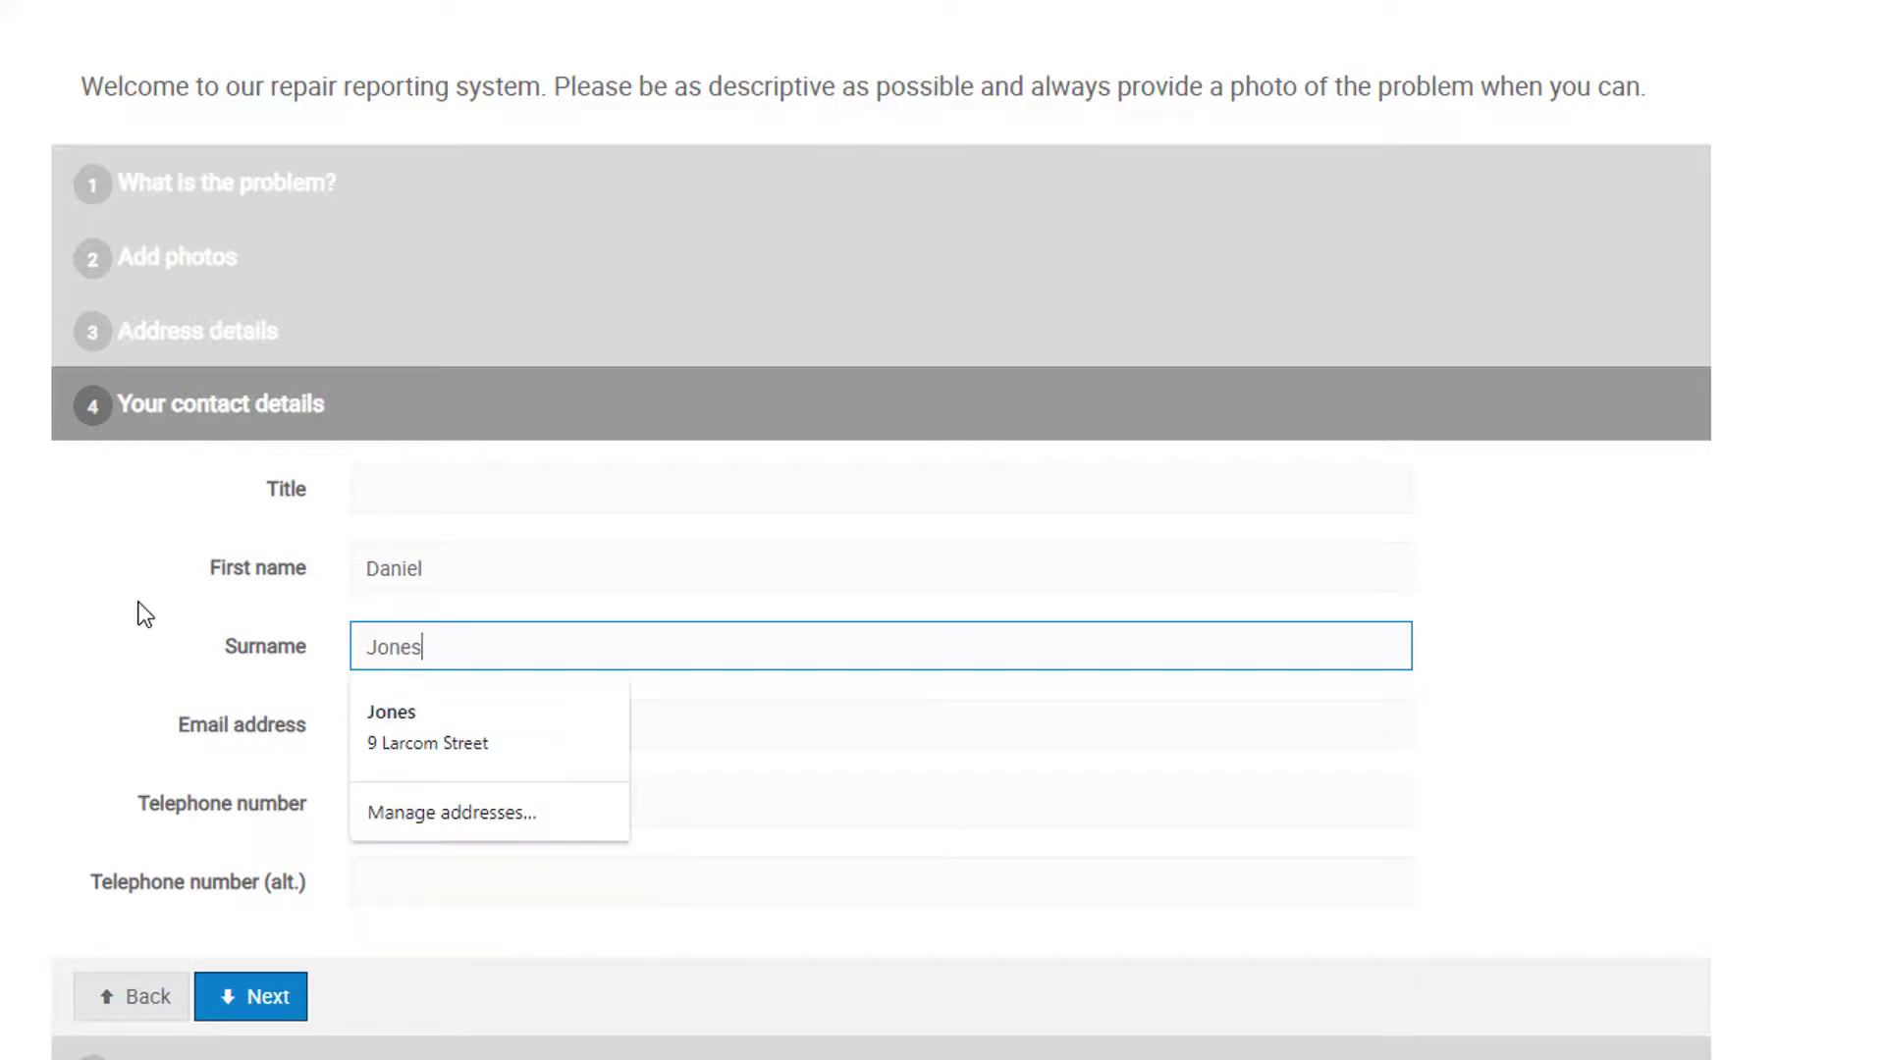
{"action": "key", "text": "Tab"}
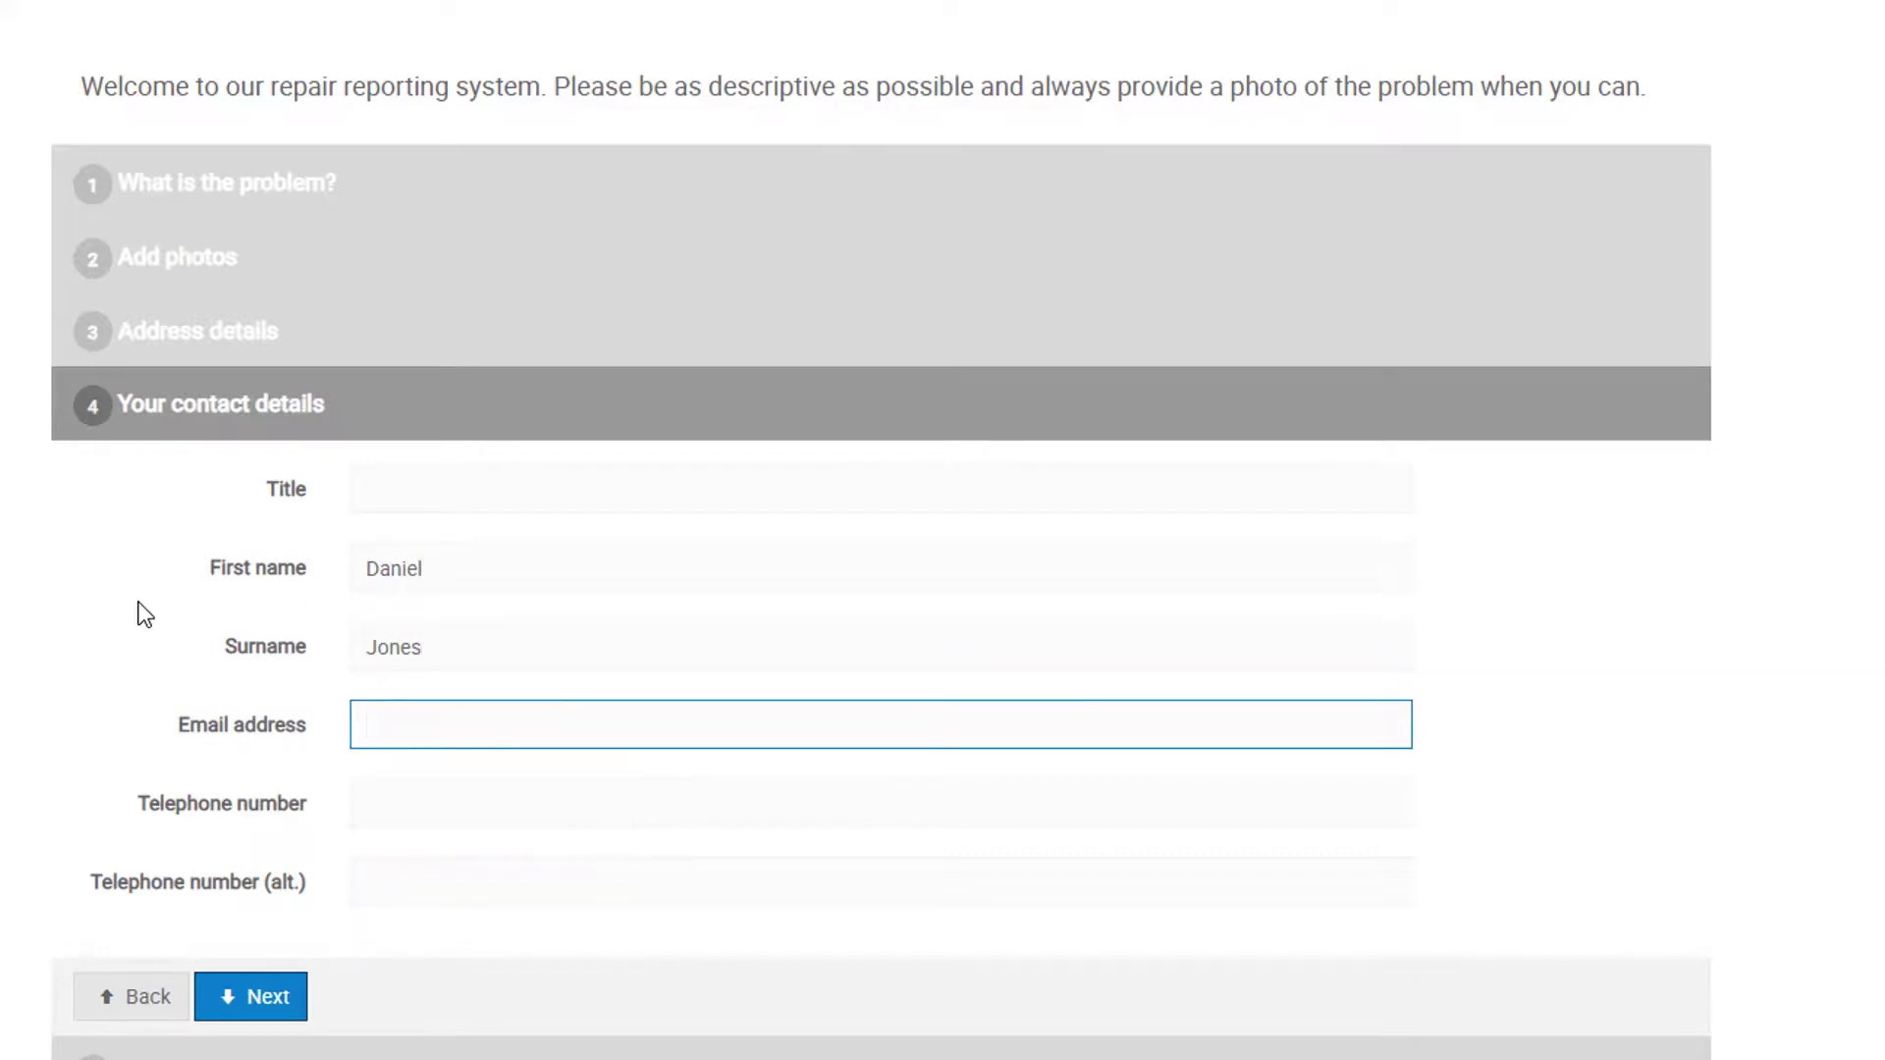
{"action": "key", "text": "ctrl+v"}
{"action": "key", "text": "Tab"}
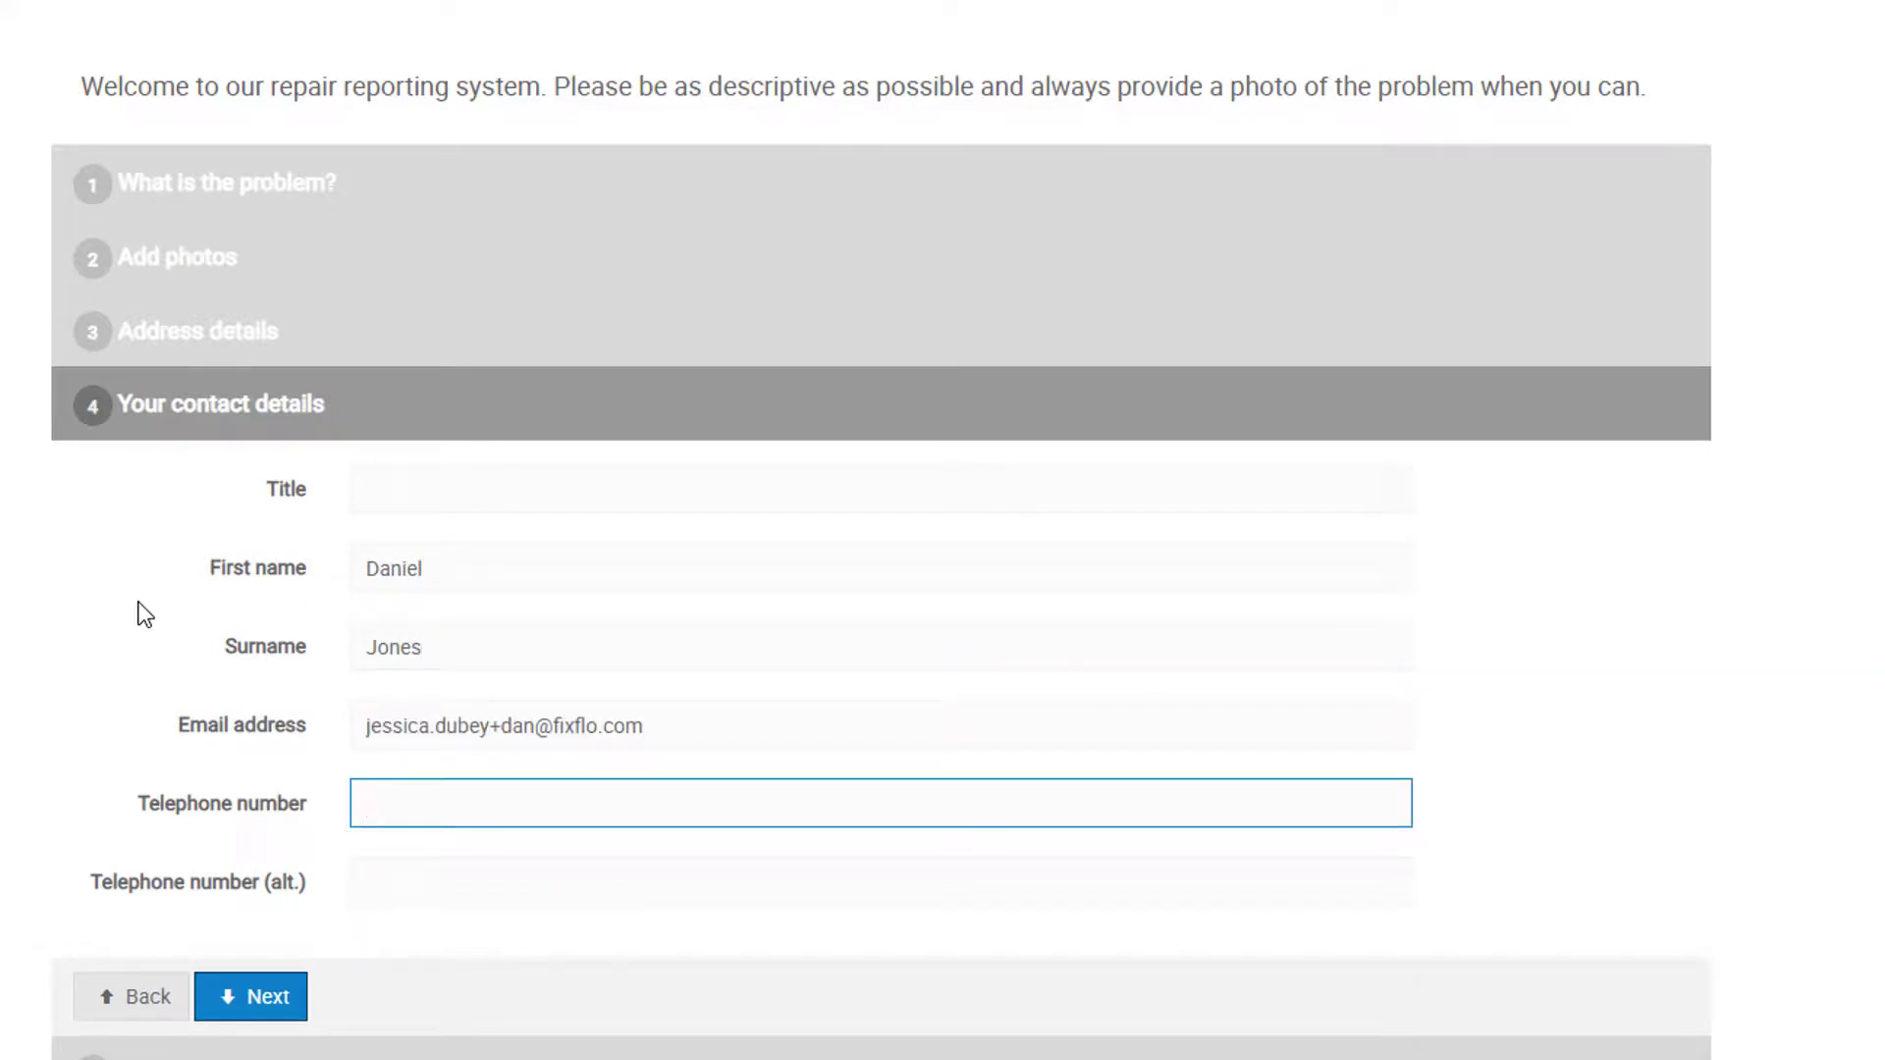
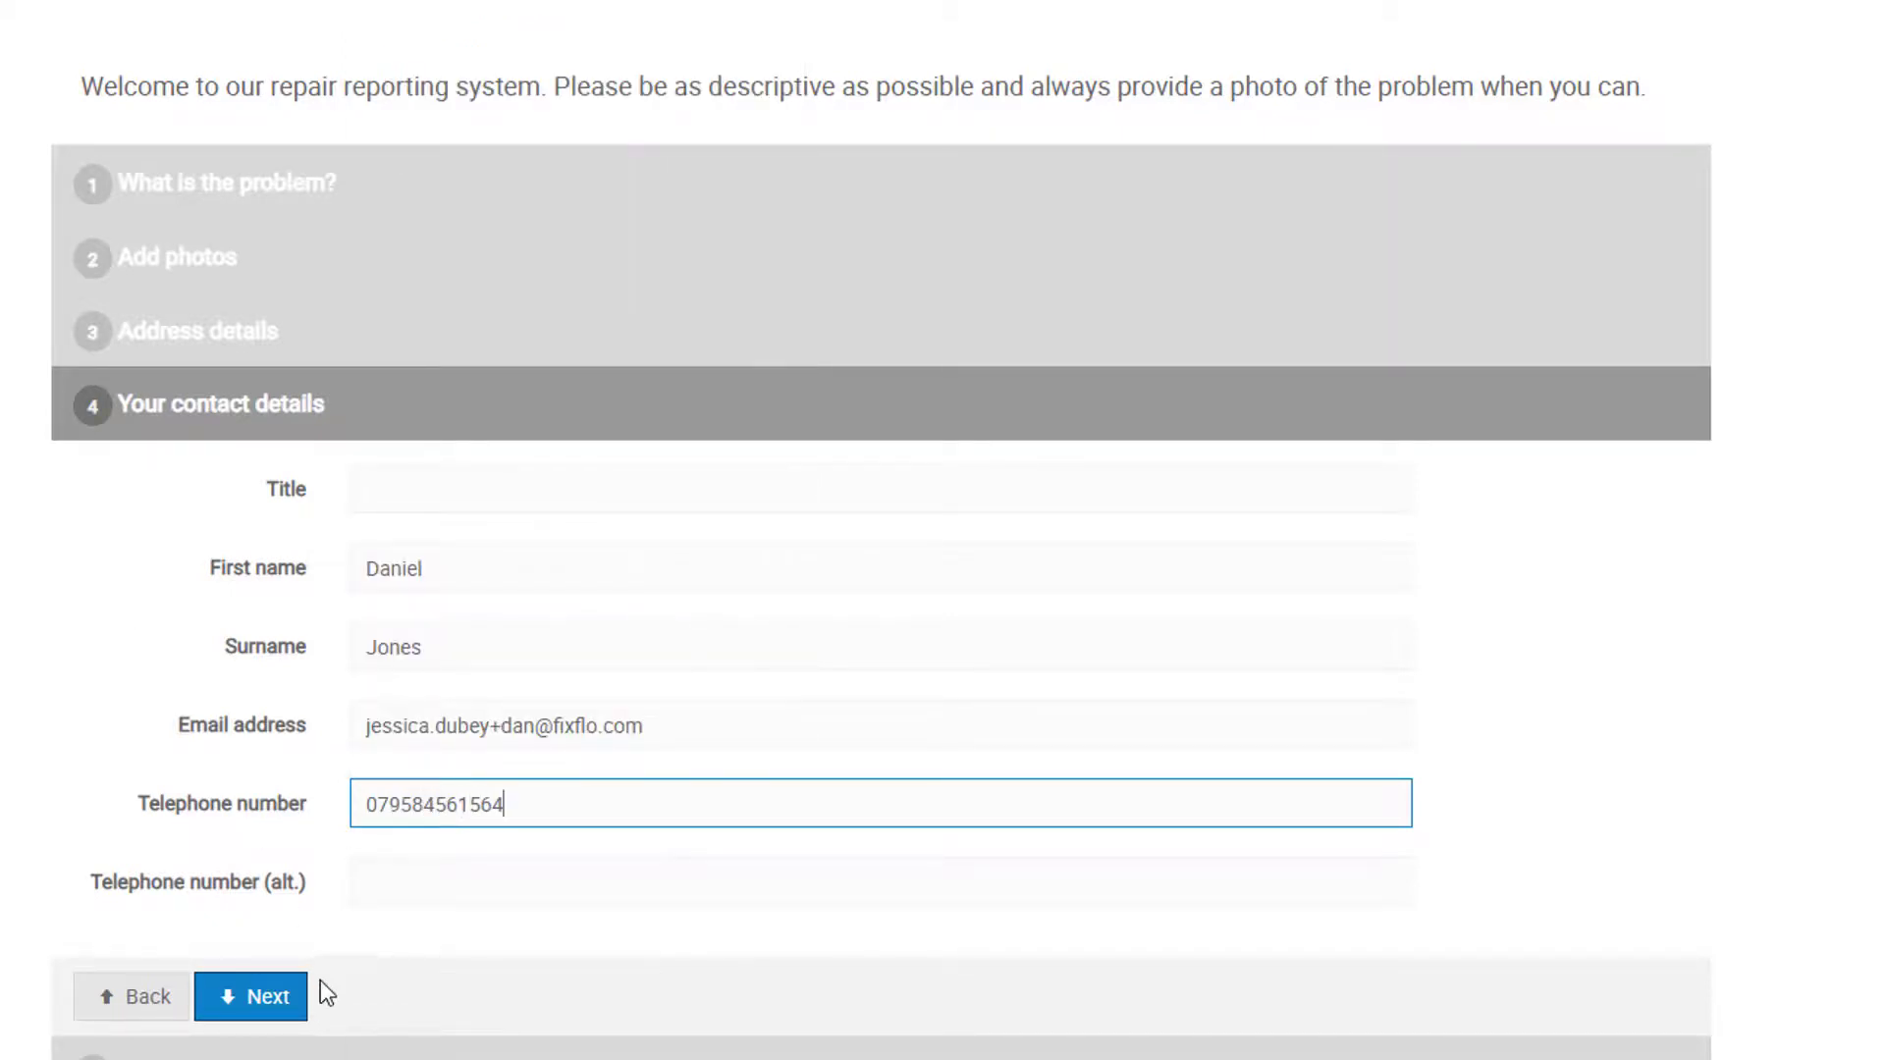
{"action": "left_click", "coordinate": [287, 1009]}
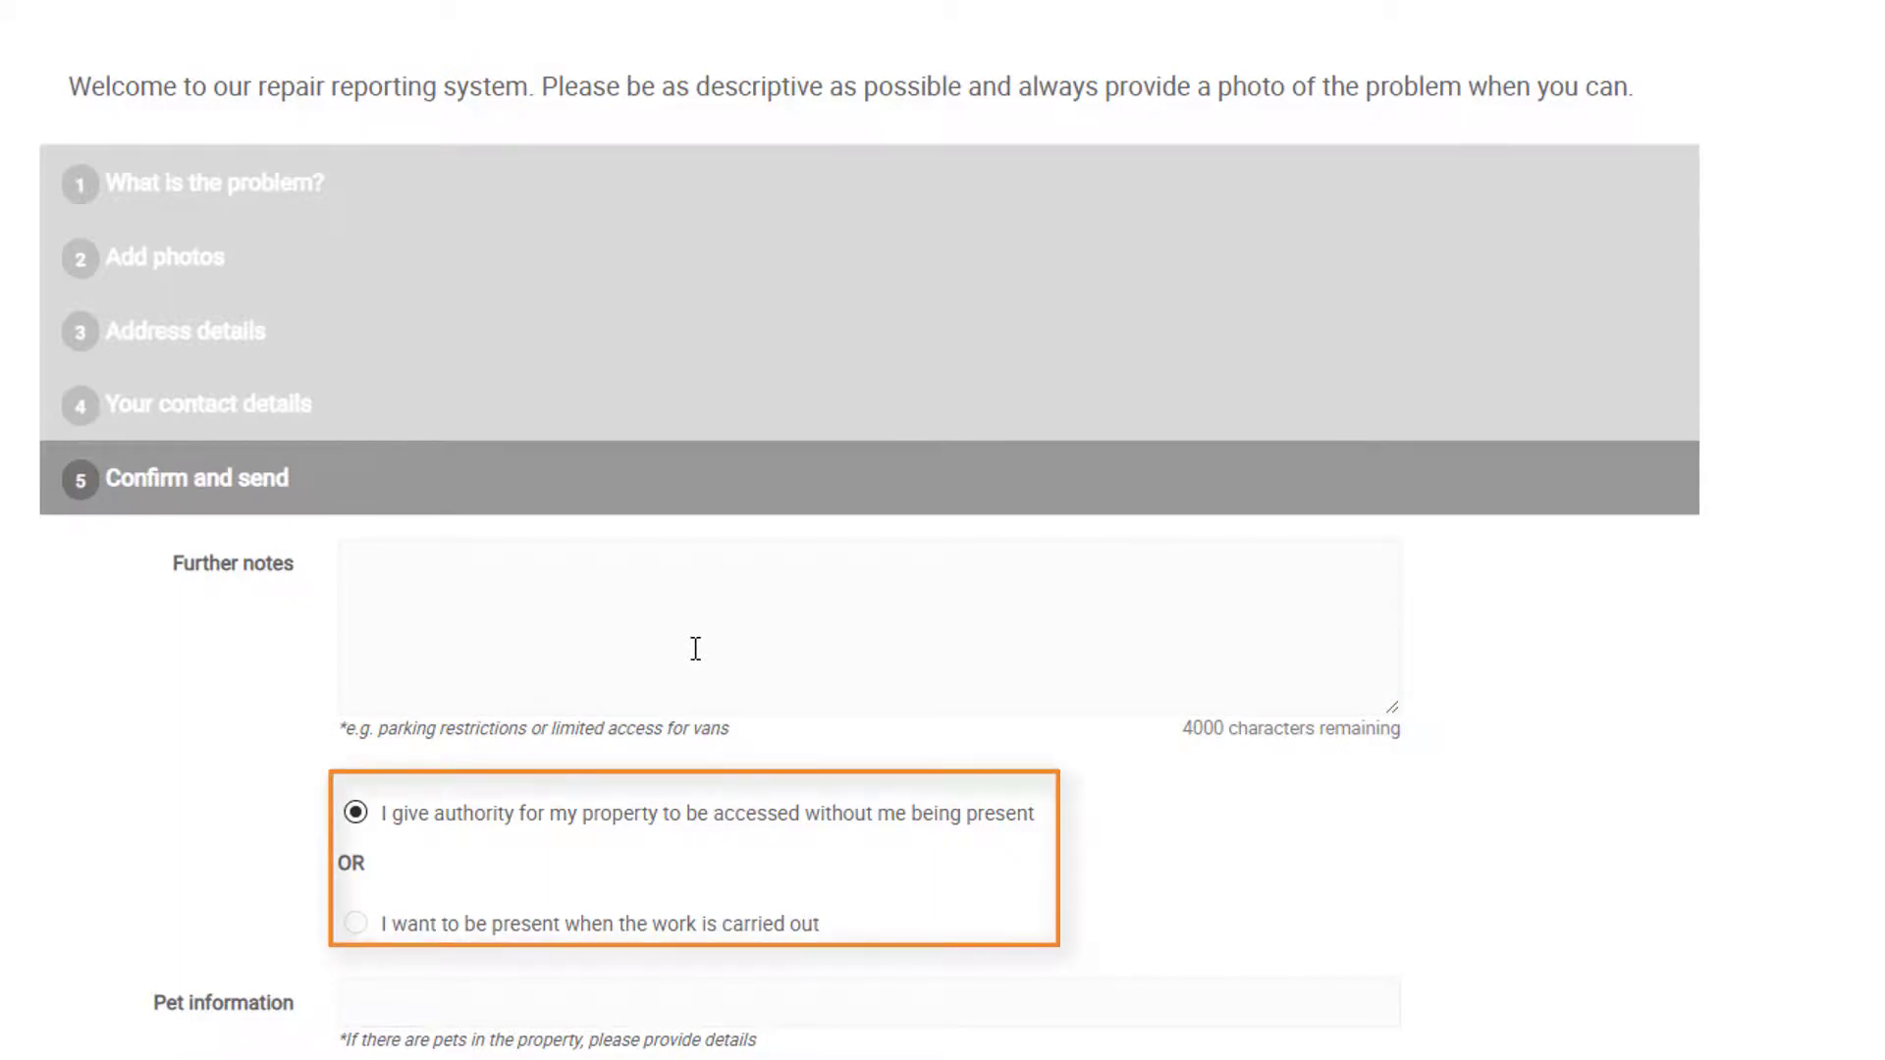
{"action": "scroll", "coordinate": [1242, 923], "scroll_direction": "down", "scroll_amount": 2}
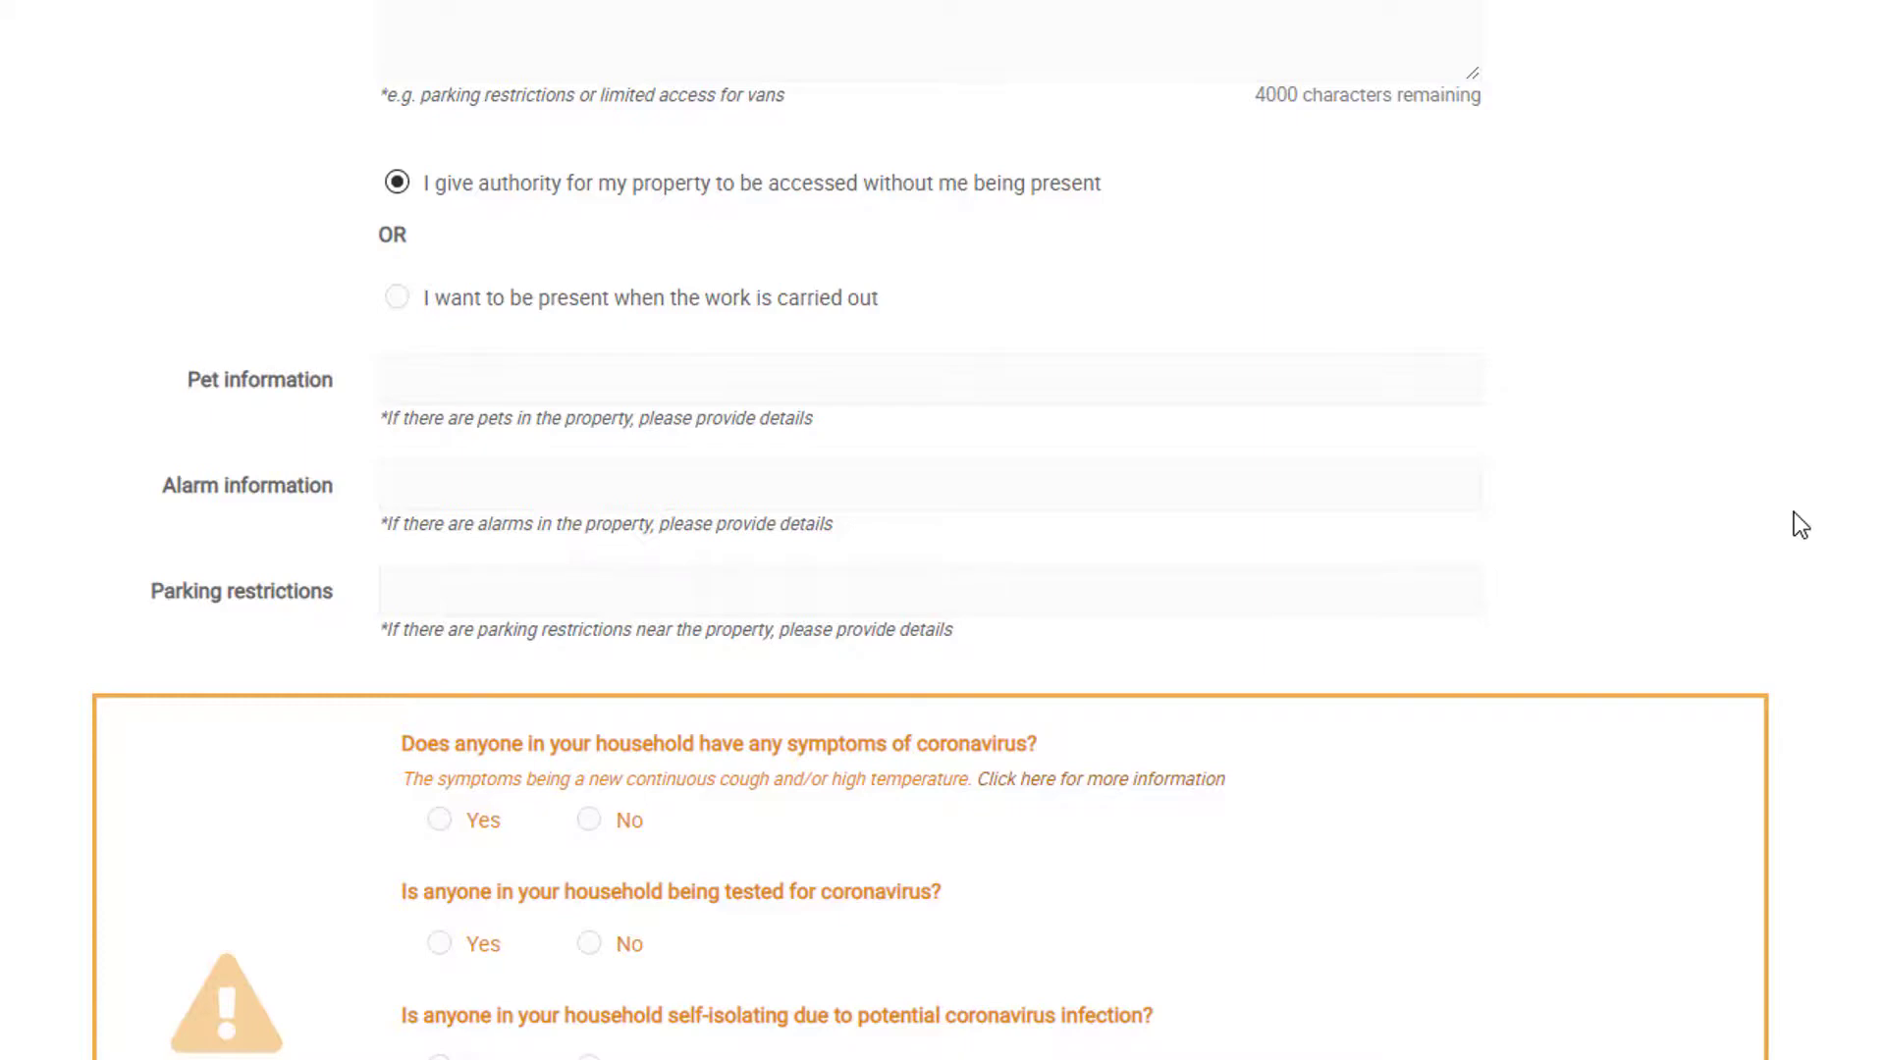
{"action": "scroll", "coordinate": [1792, 510], "scroll_direction": "down", "scroll_amount": 6}
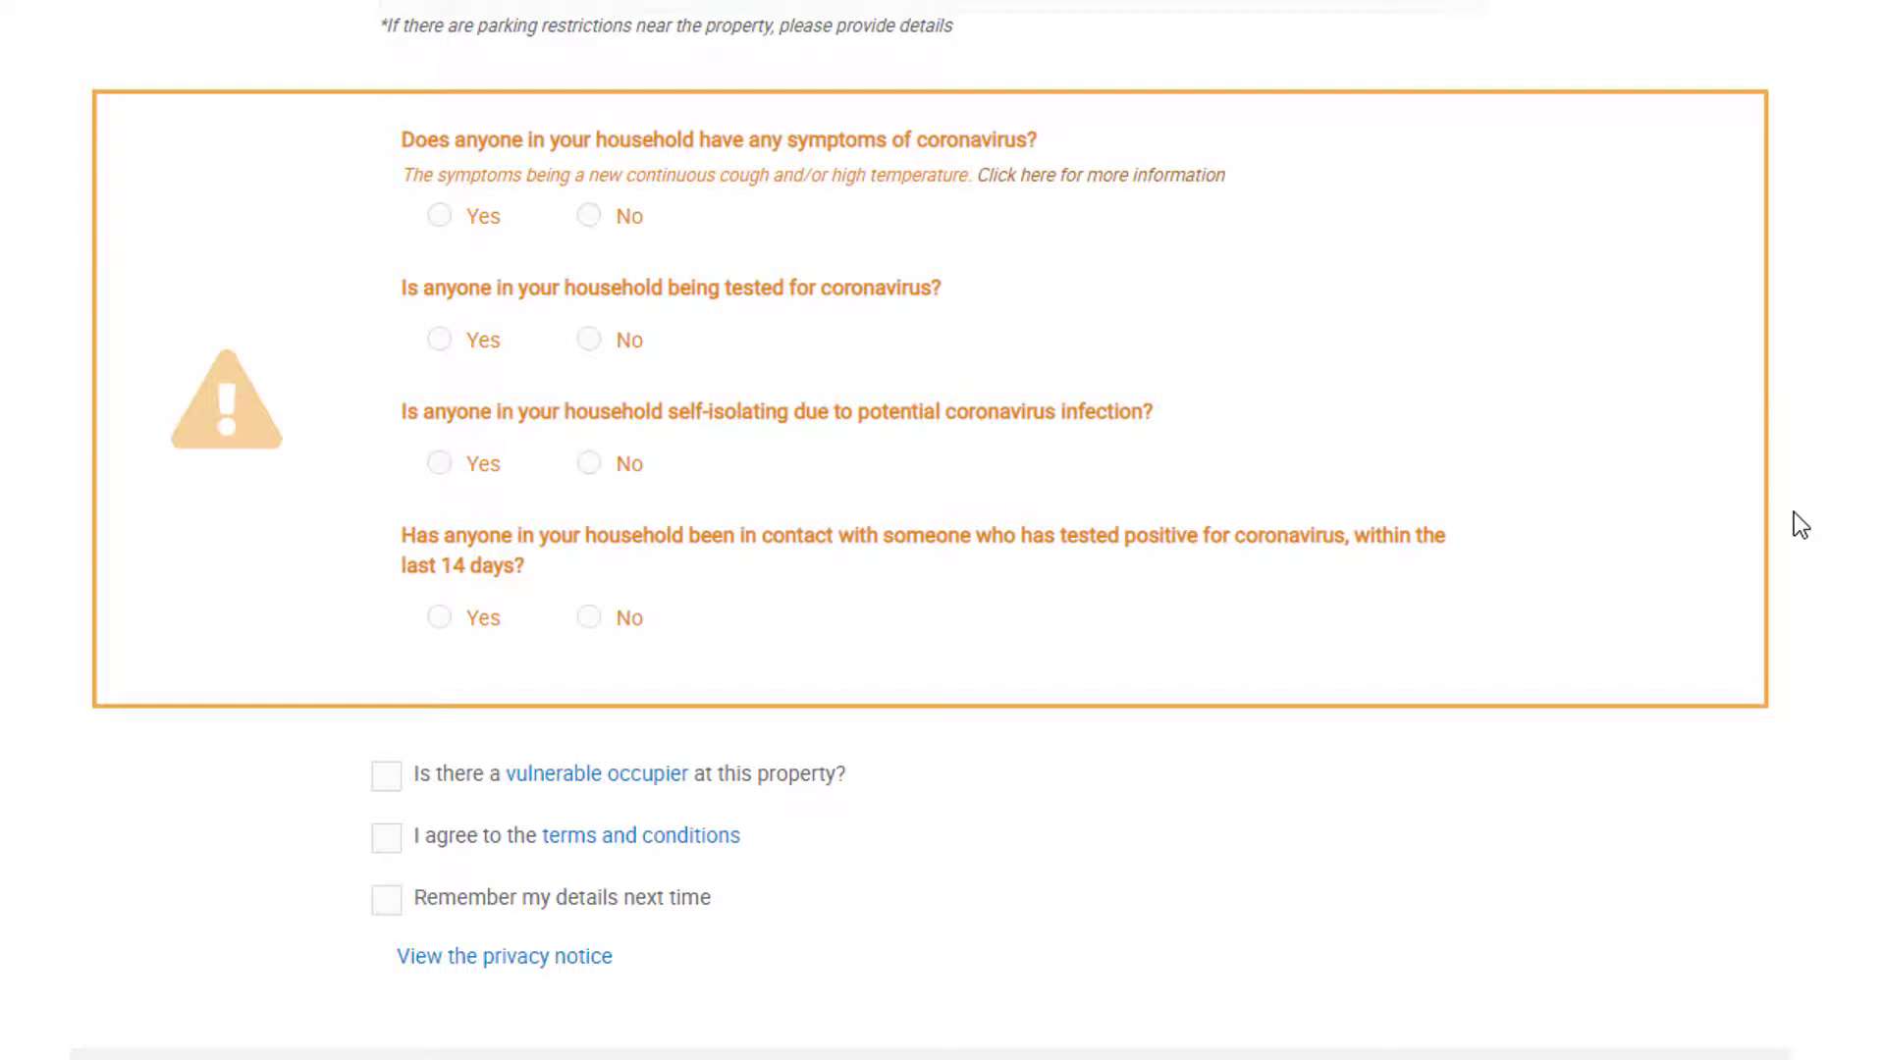
Step: Answer No to the symptoms, testing, self-isolating and 14-day contact coronavirus questions
{"action": "left_click", "coordinate": [590, 218]}
{"action": "left_click", "coordinate": [589, 342]}
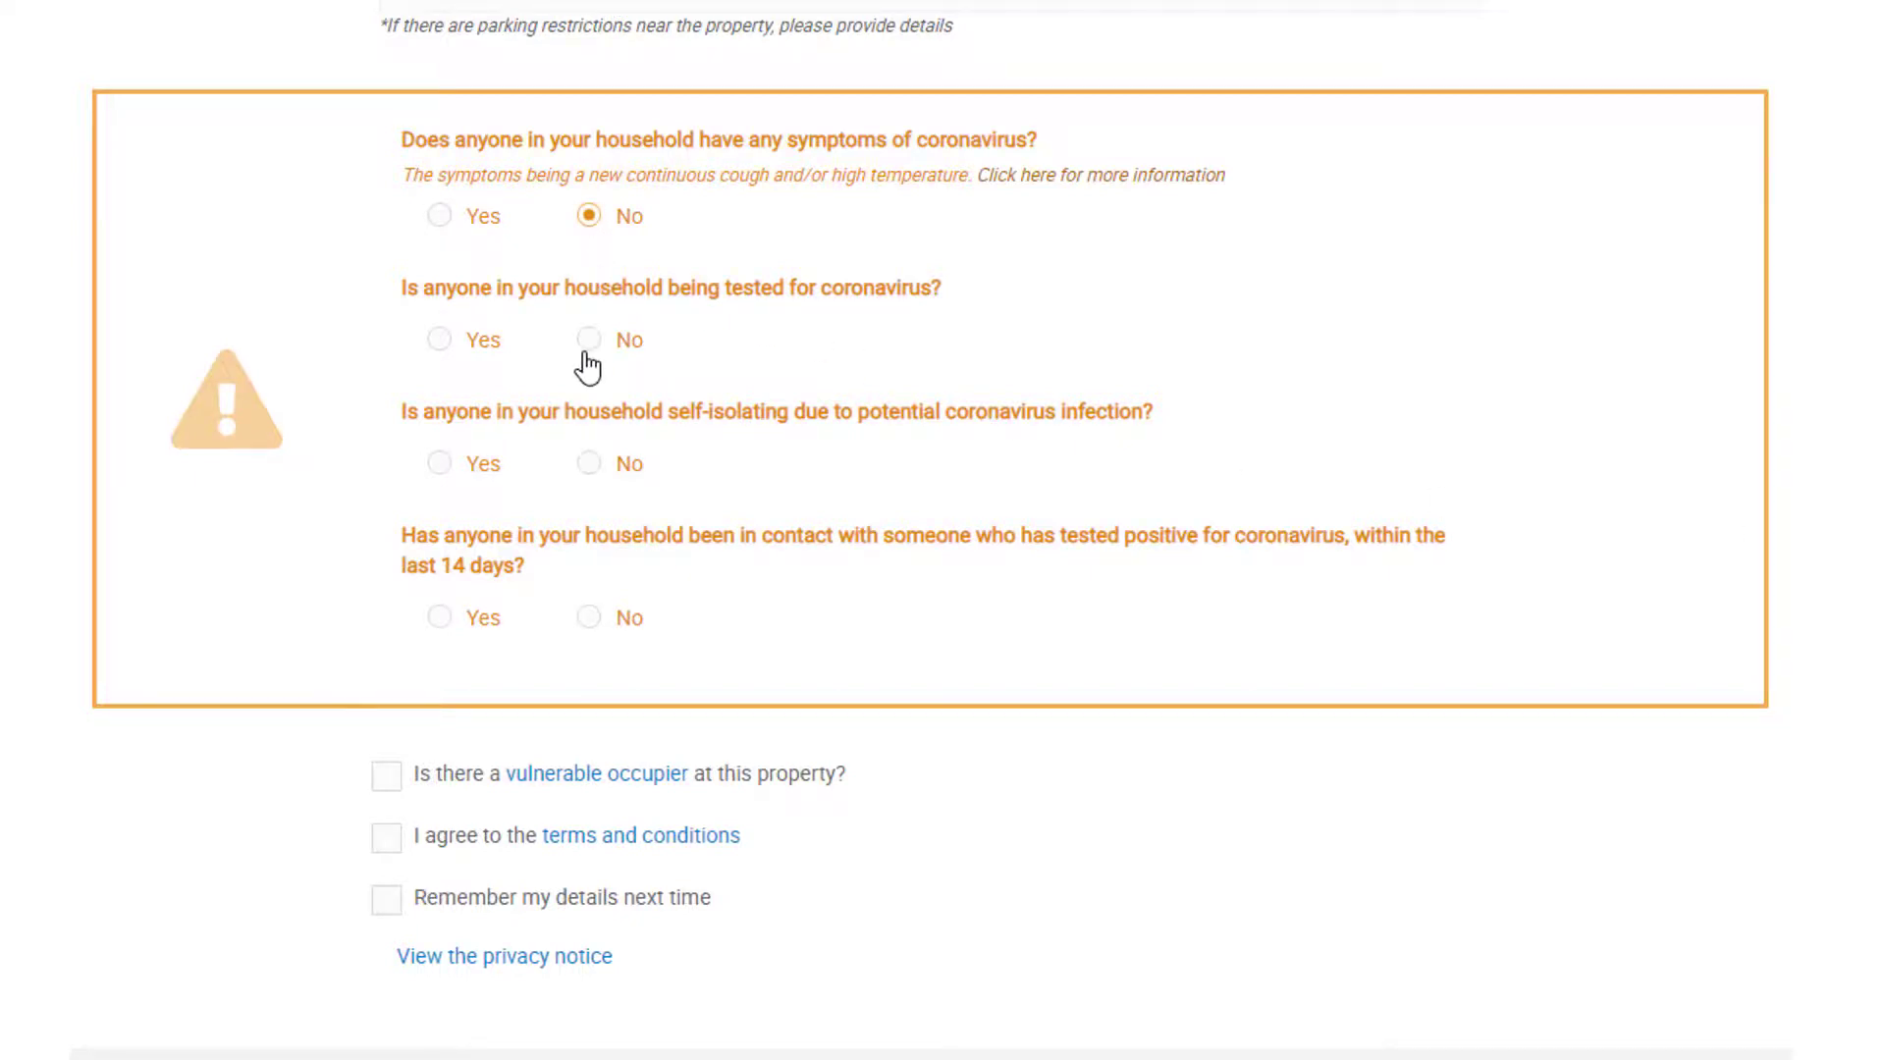
{"action": "left_click", "coordinate": [589, 465]}
{"action": "left_click", "coordinate": [590, 619]}
Step: Review the vulnerable occupier explanation and agree to the terms and conditions
{"action": "left_click", "coordinate": [609, 776]}
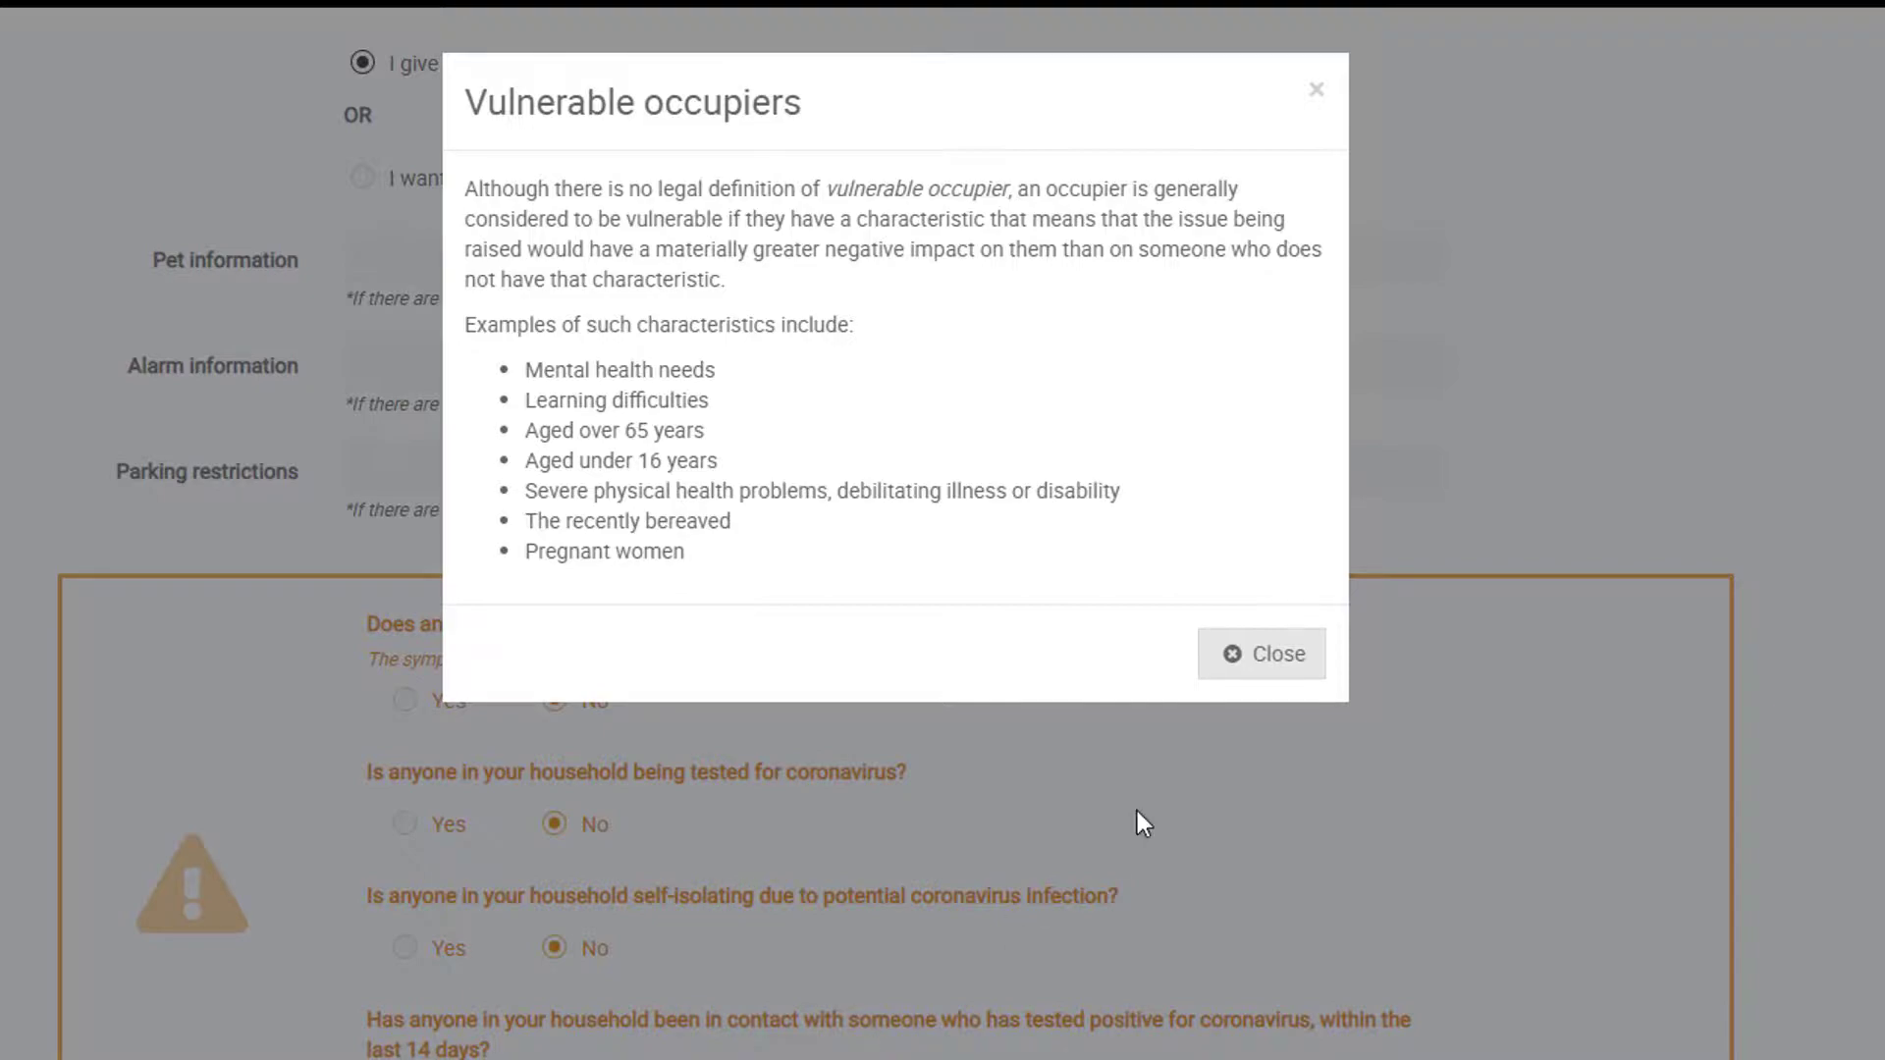
{"action": "left_click", "coordinate": [1256, 656]}
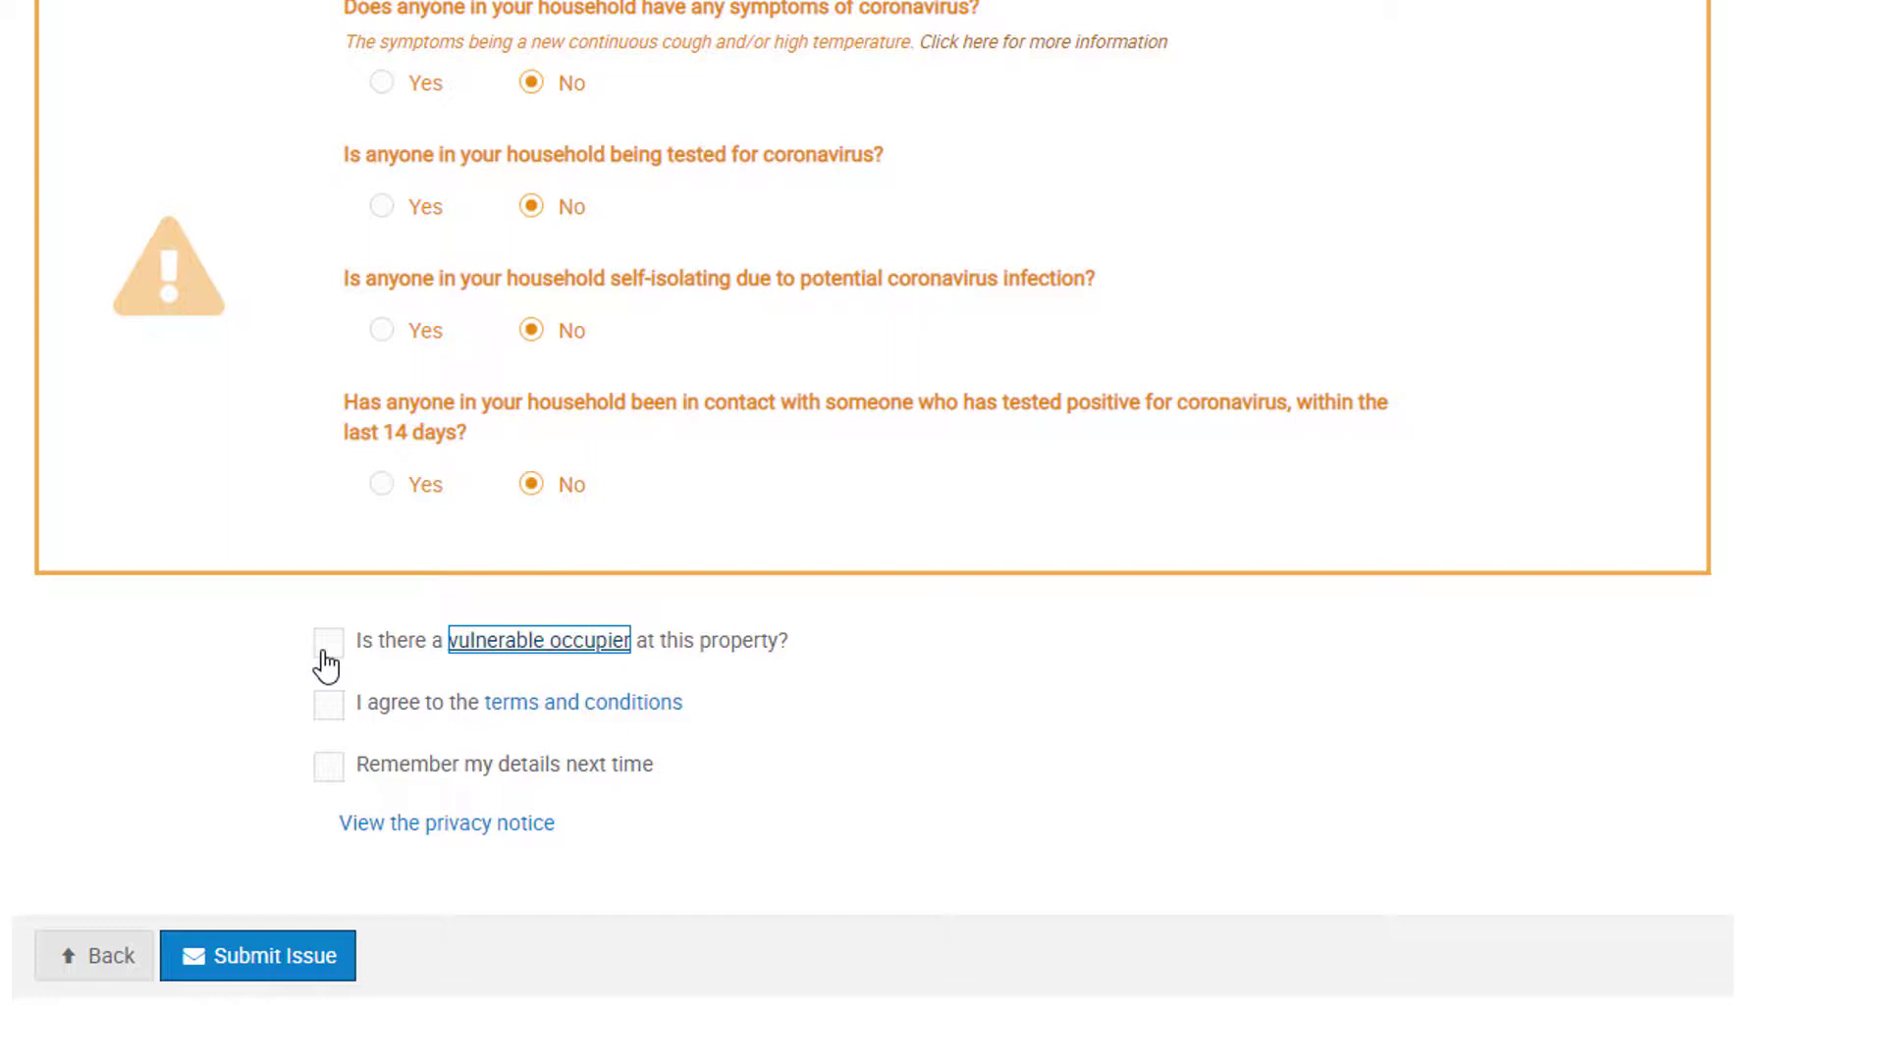
{"action": "left_click", "coordinate": [326, 727]}
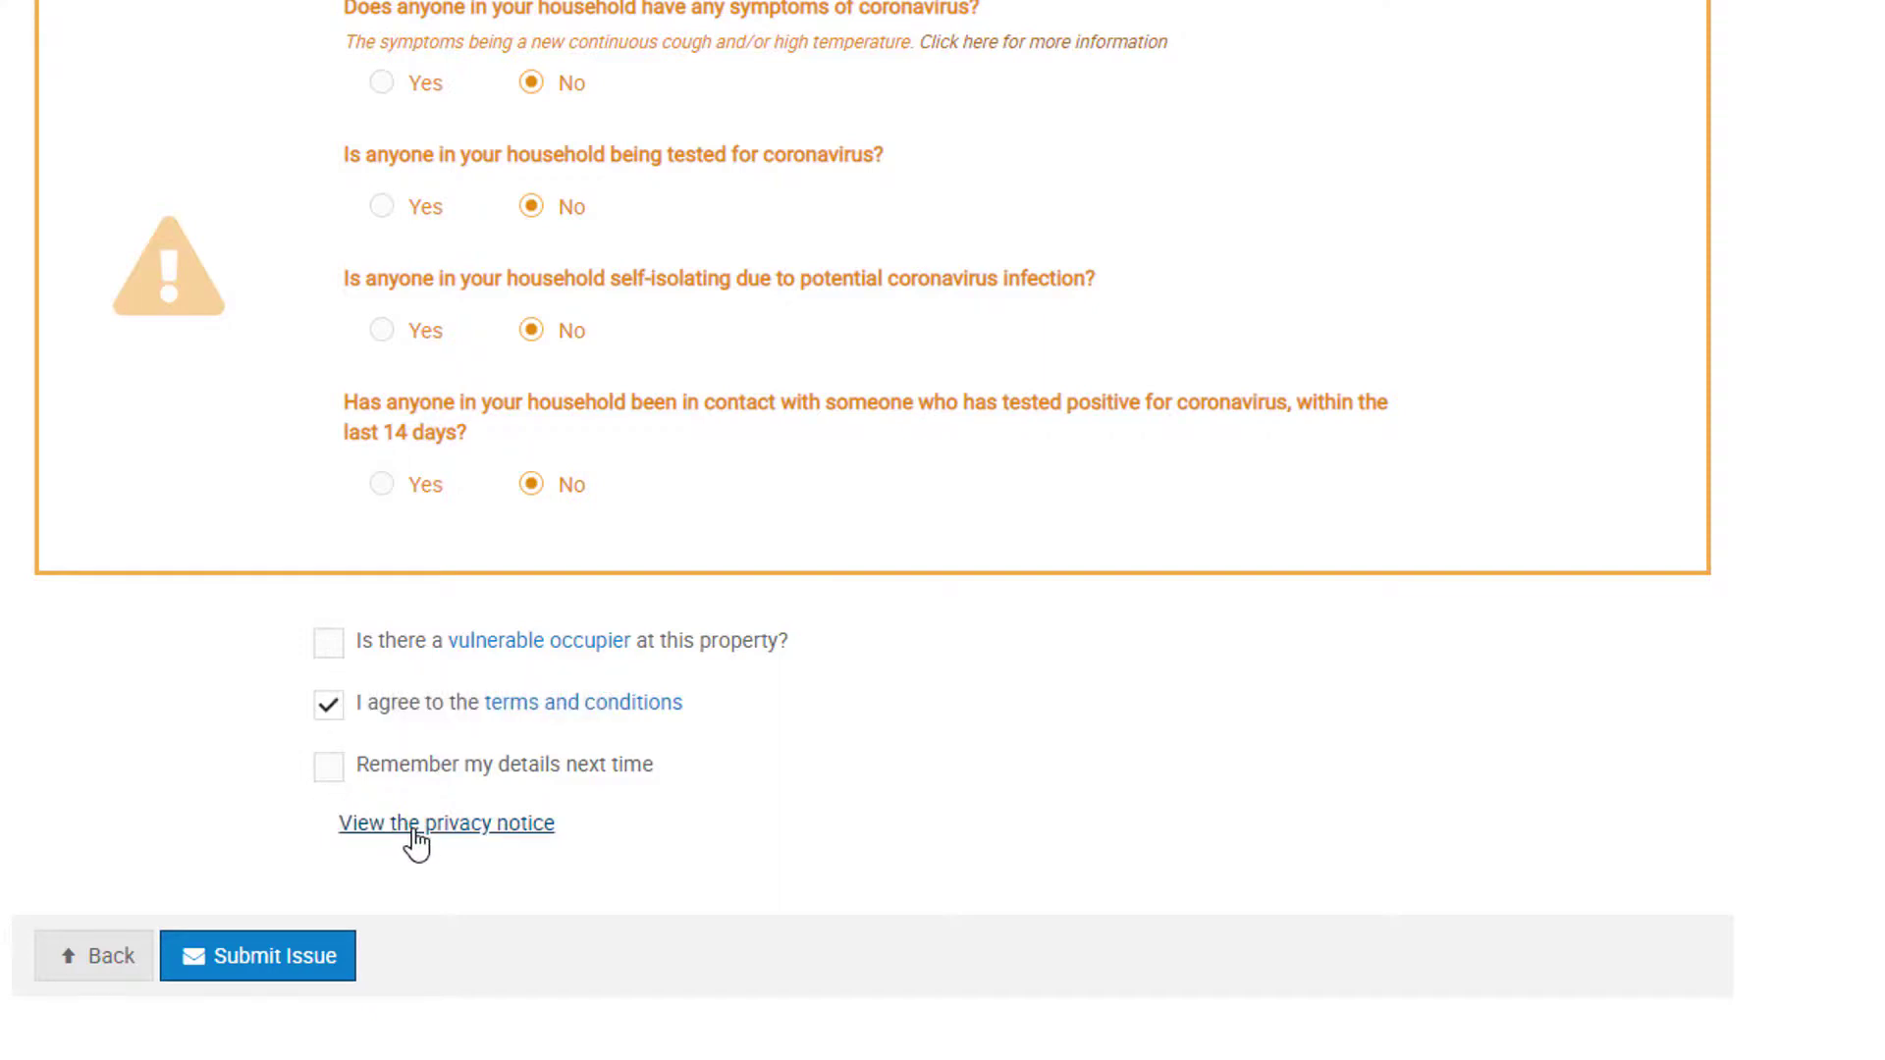
Step: Submit the issue and confirm sending it to the property manager
{"action": "left_click", "coordinate": [282, 970]}
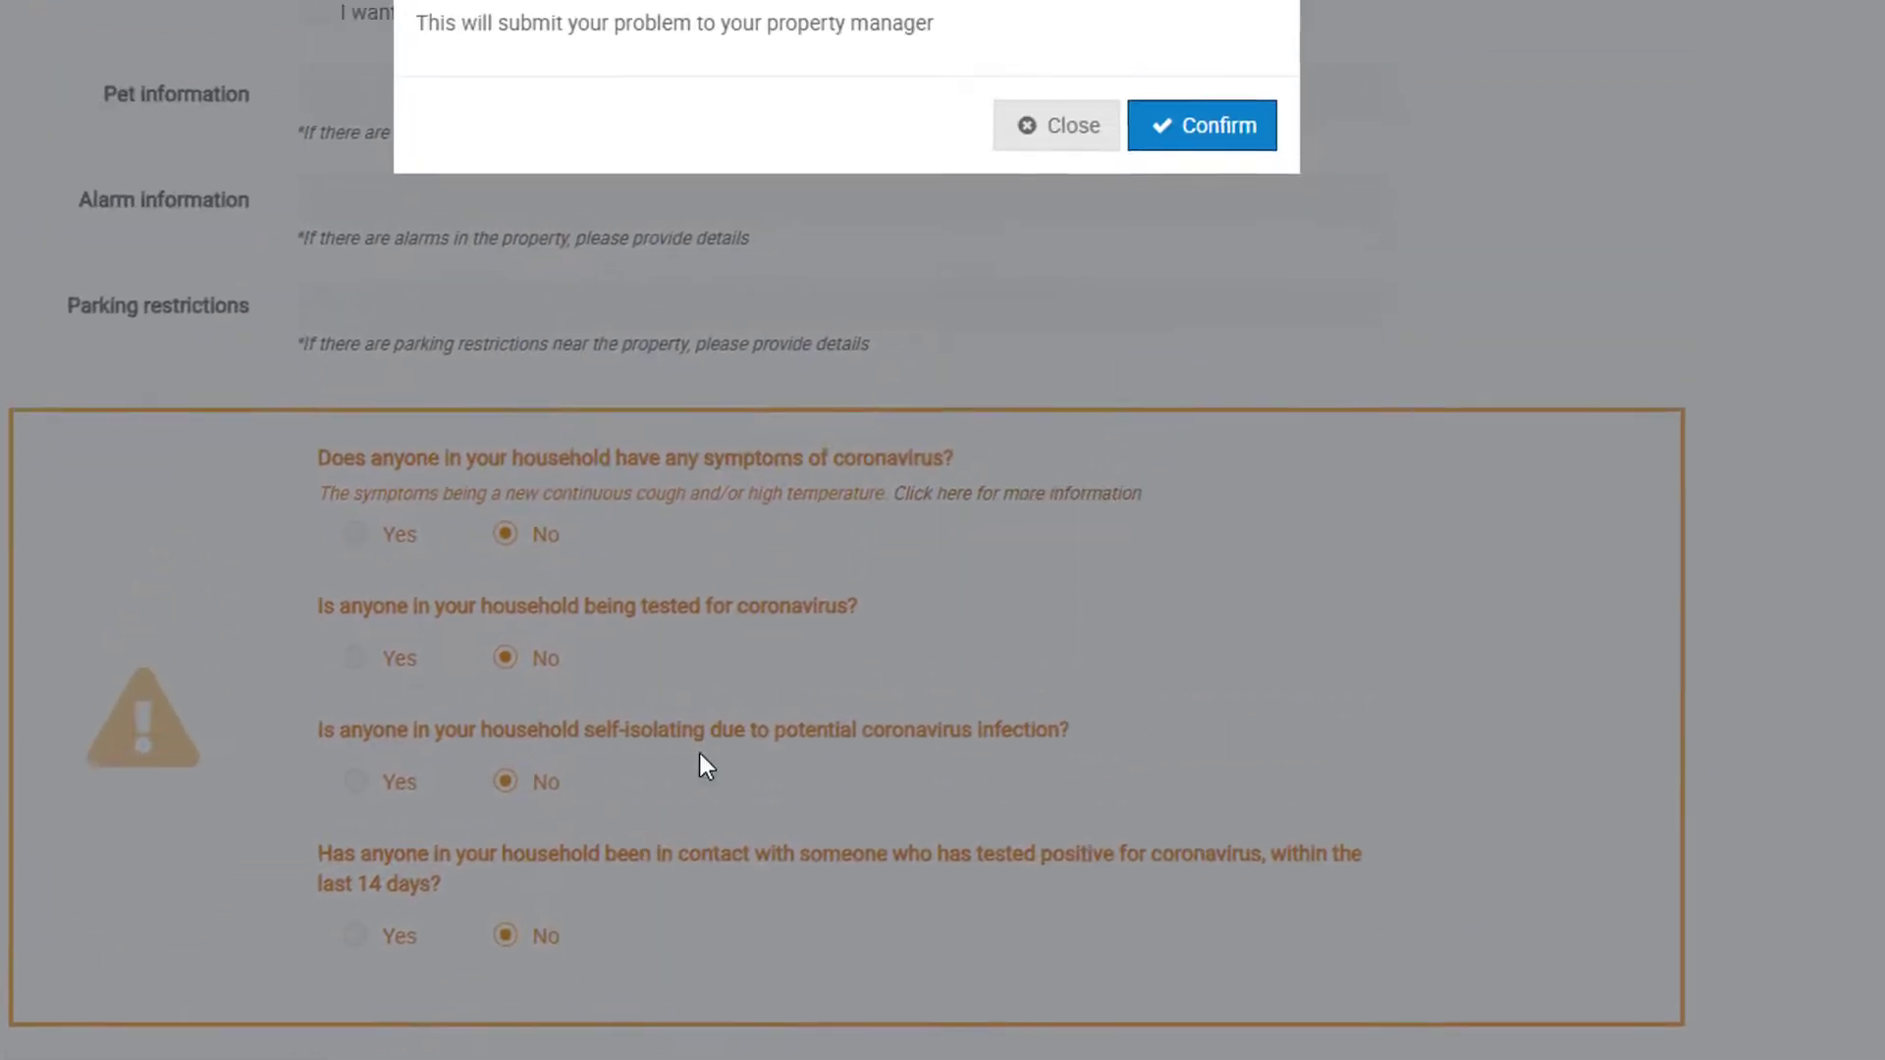
{"action": "left_click", "coordinate": [1204, 314]}
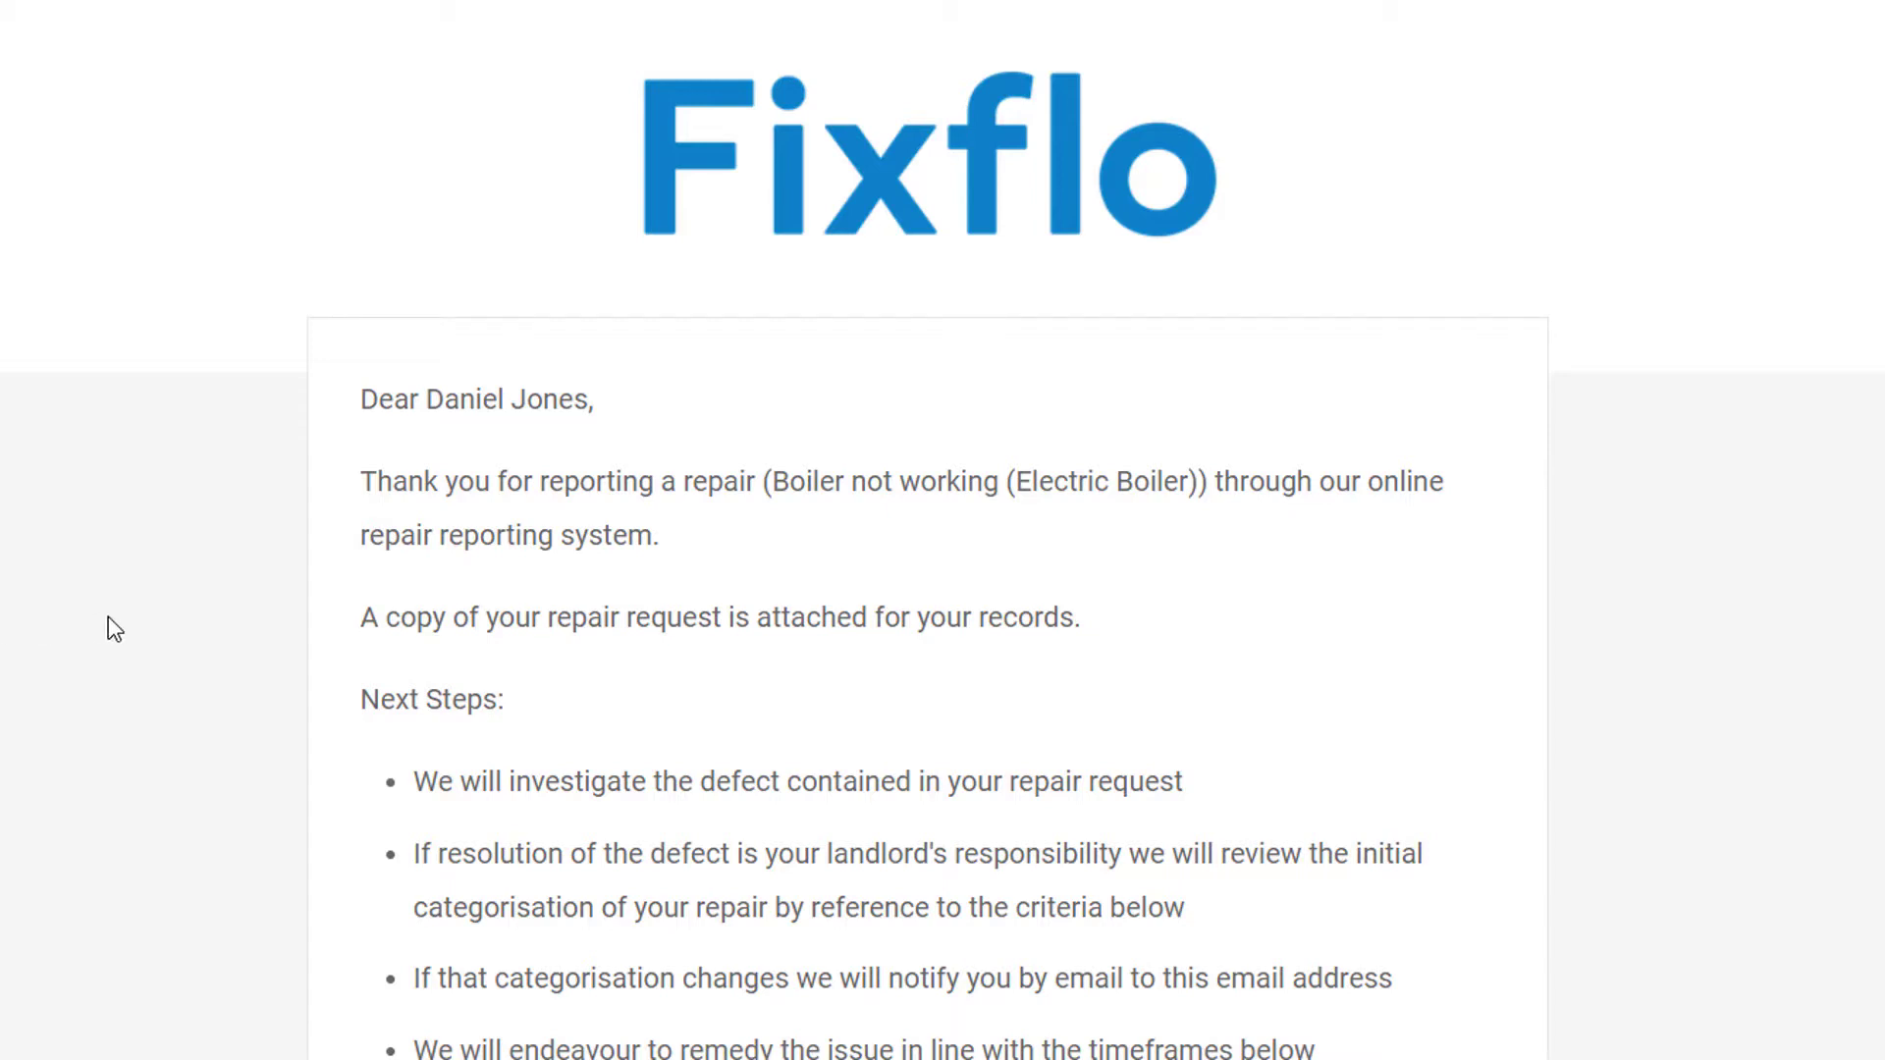
{"action": "scroll", "coordinate": [109, 618], "scroll_direction": "down", "scroll_amount": 2}
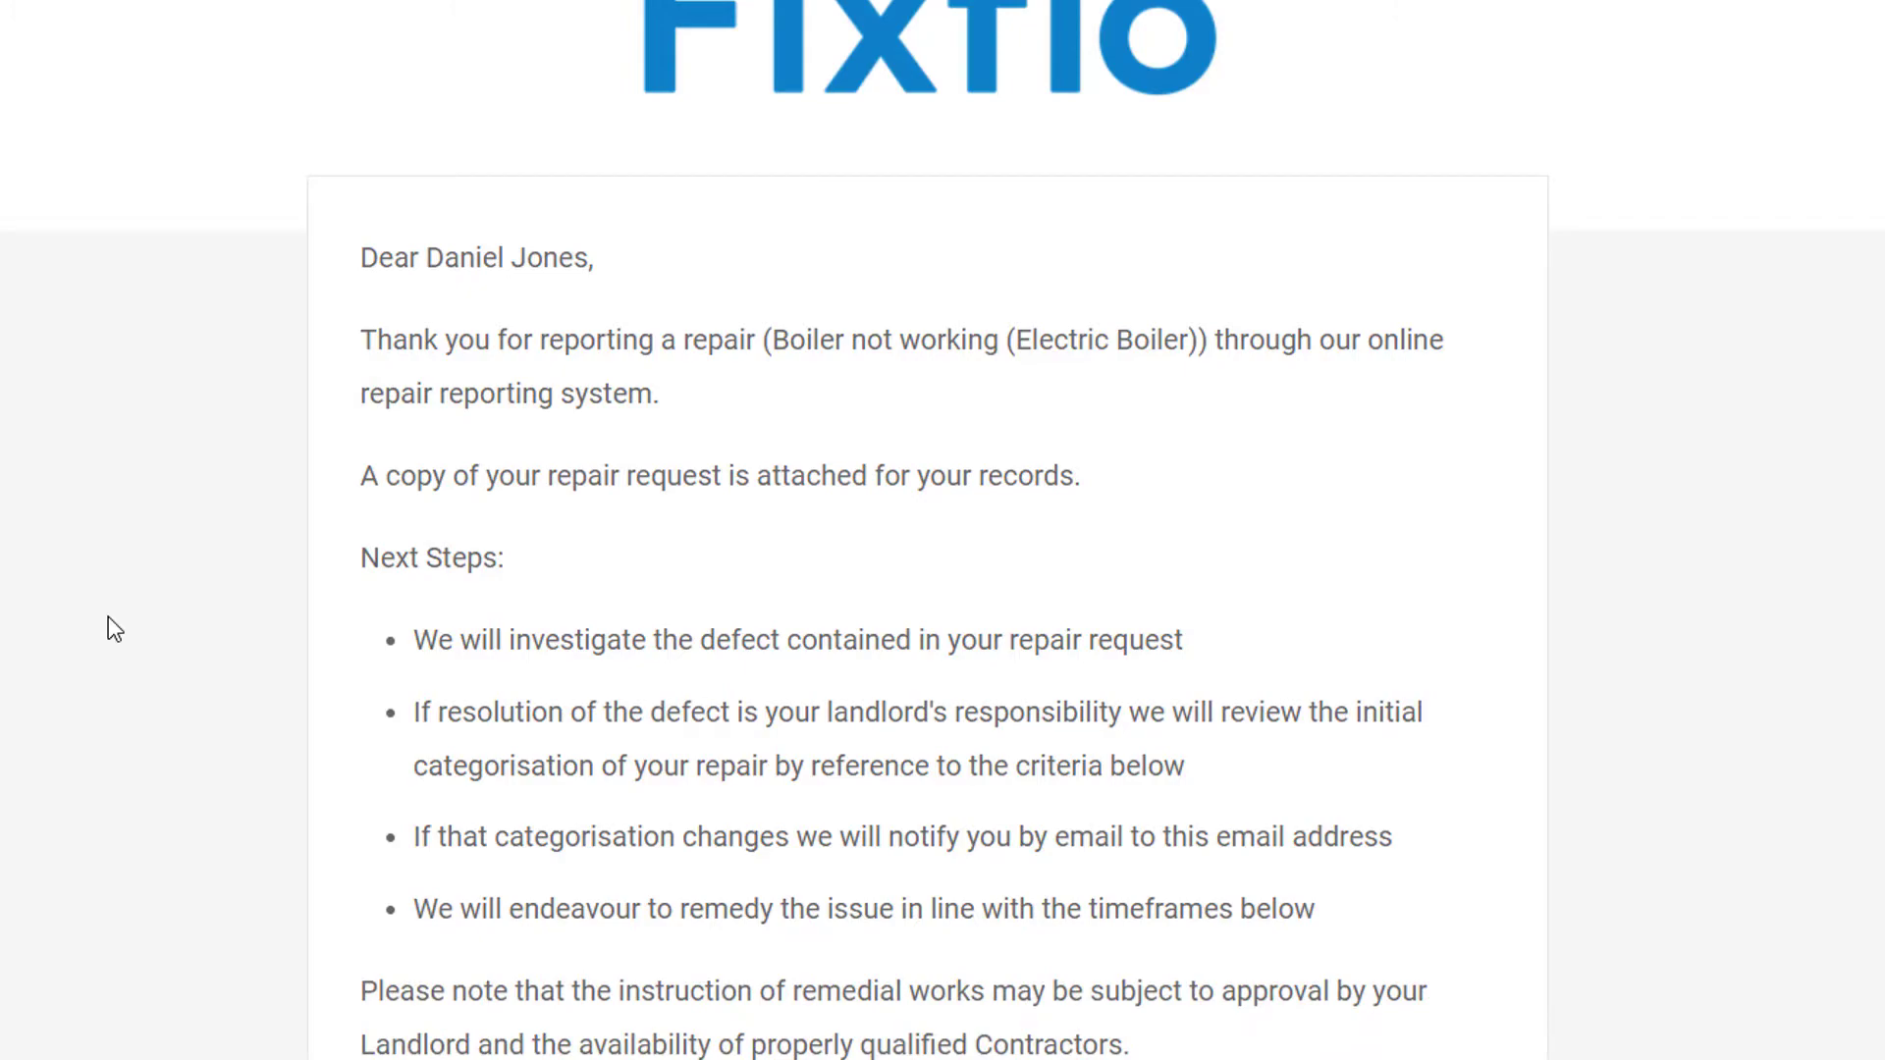
{"action": "scroll", "coordinate": [109, 619], "scroll_direction": "down", "scroll_amount": 3}
{"action": "scroll", "coordinate": [109, 619], "scroll_direction": "down", "scroll_amount": 4}
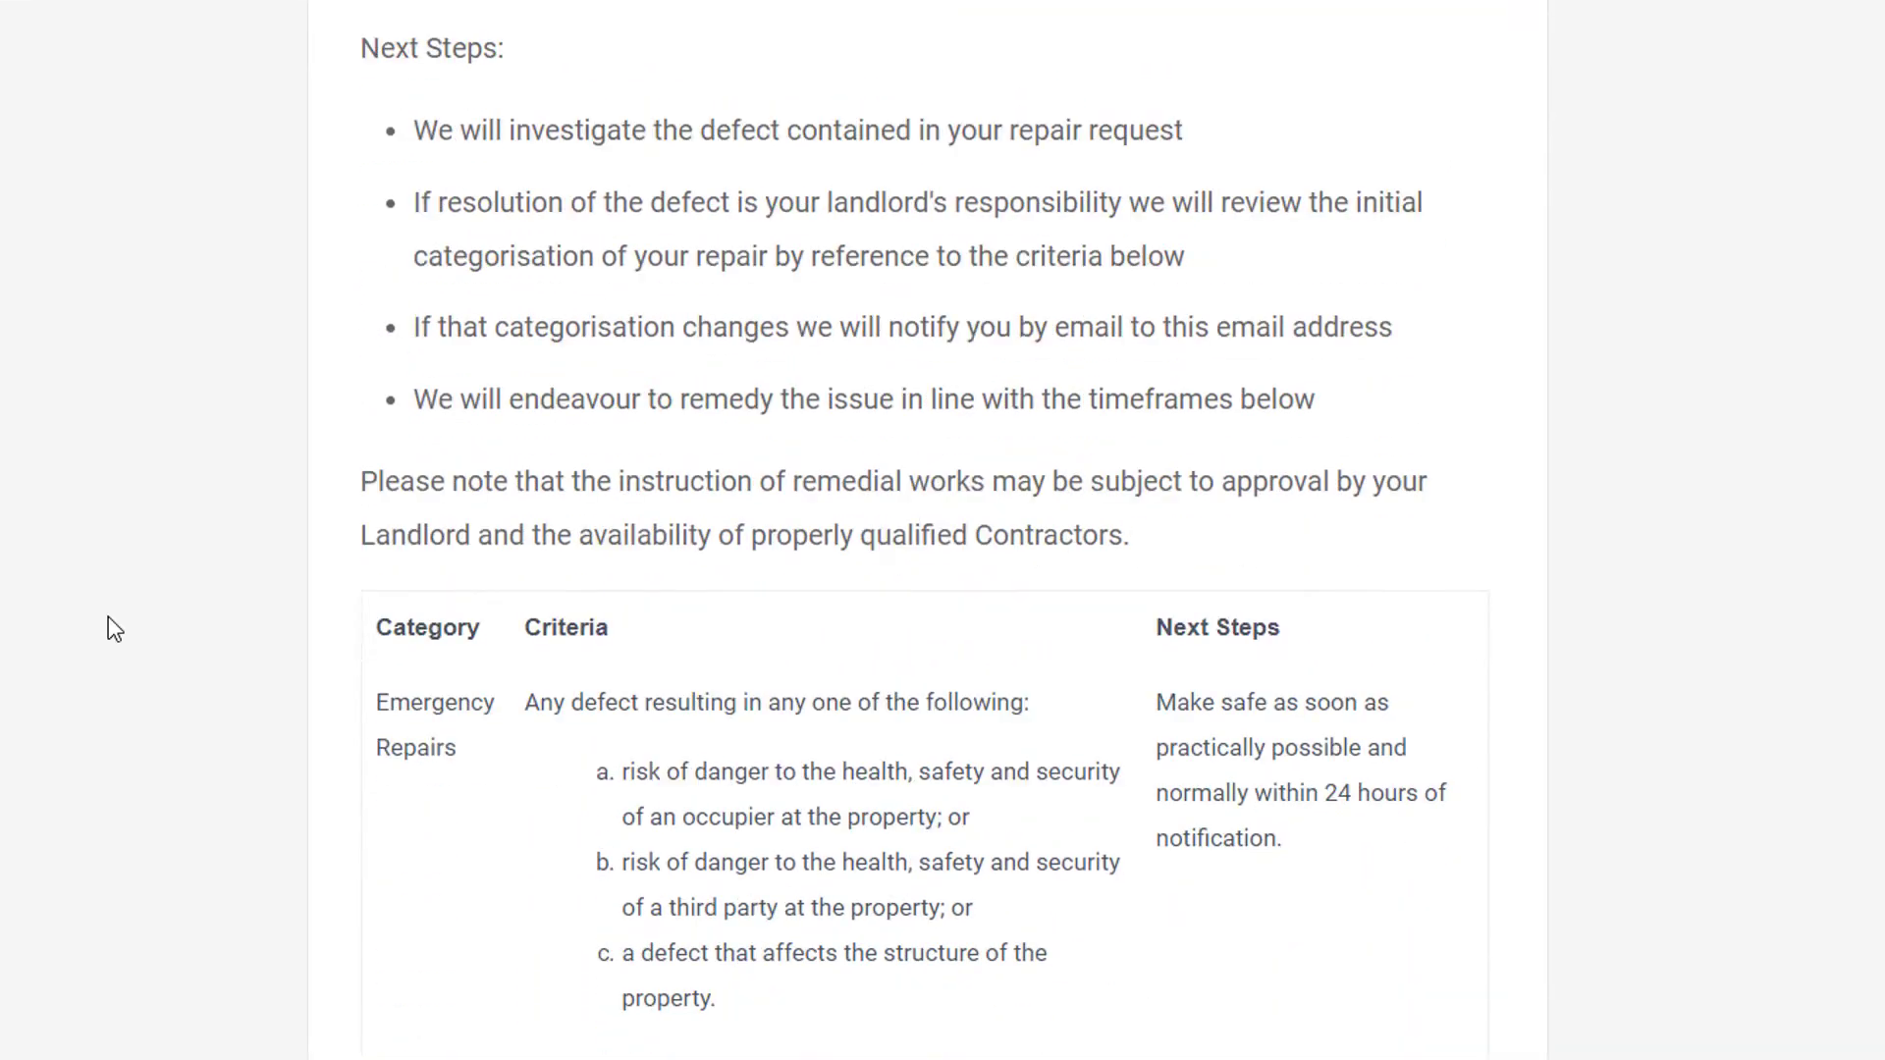
{"action": "scroll", "coordinate": [108, 616], "scroll_direction": "down", "scroll_amount": 4}
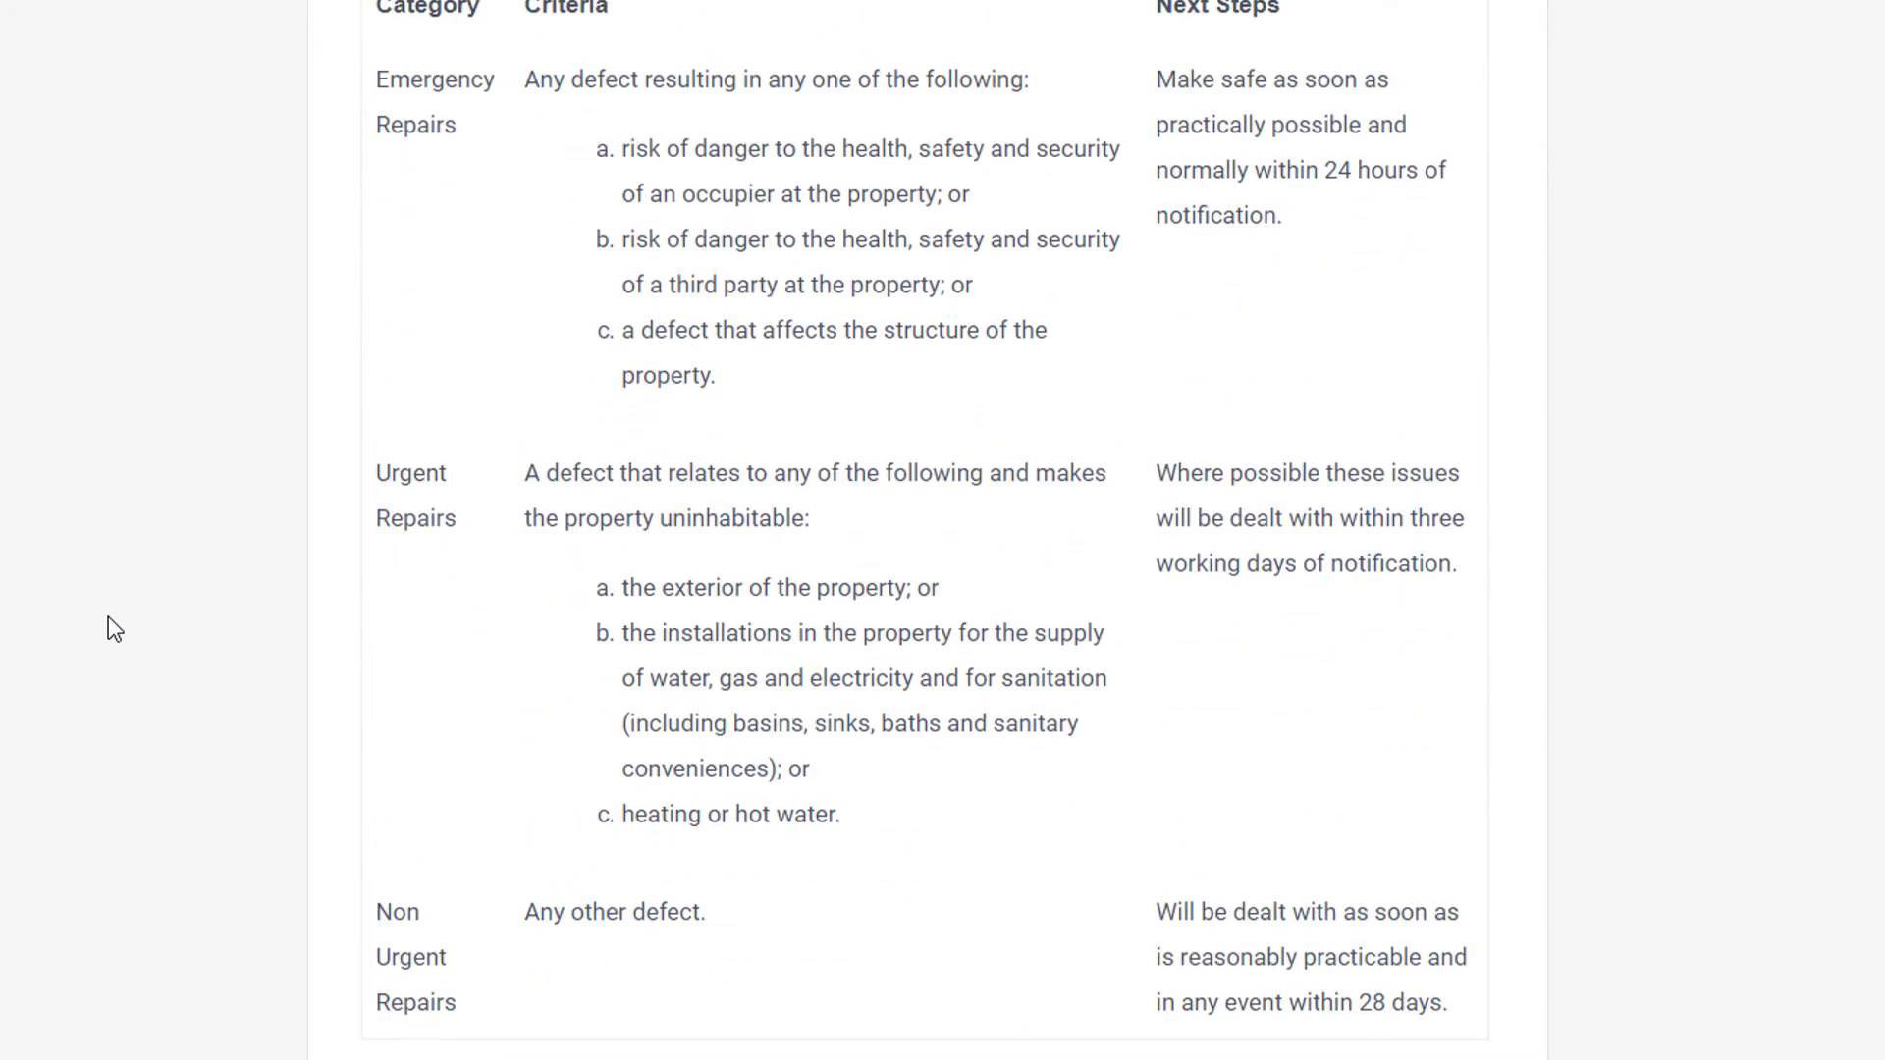
{"action": "scroll", "coordinate": [108, 617], "scroll_direction": "down", "scroll_amount": 1}
{"action": "scroll", "coordinate": [108, 617], "scroll_direction": "down", "scroll_amount": 2}
{"action": "scroll", "coordinate": [108, 617], "scroll_direction": "down", "scroll_amount": 5}
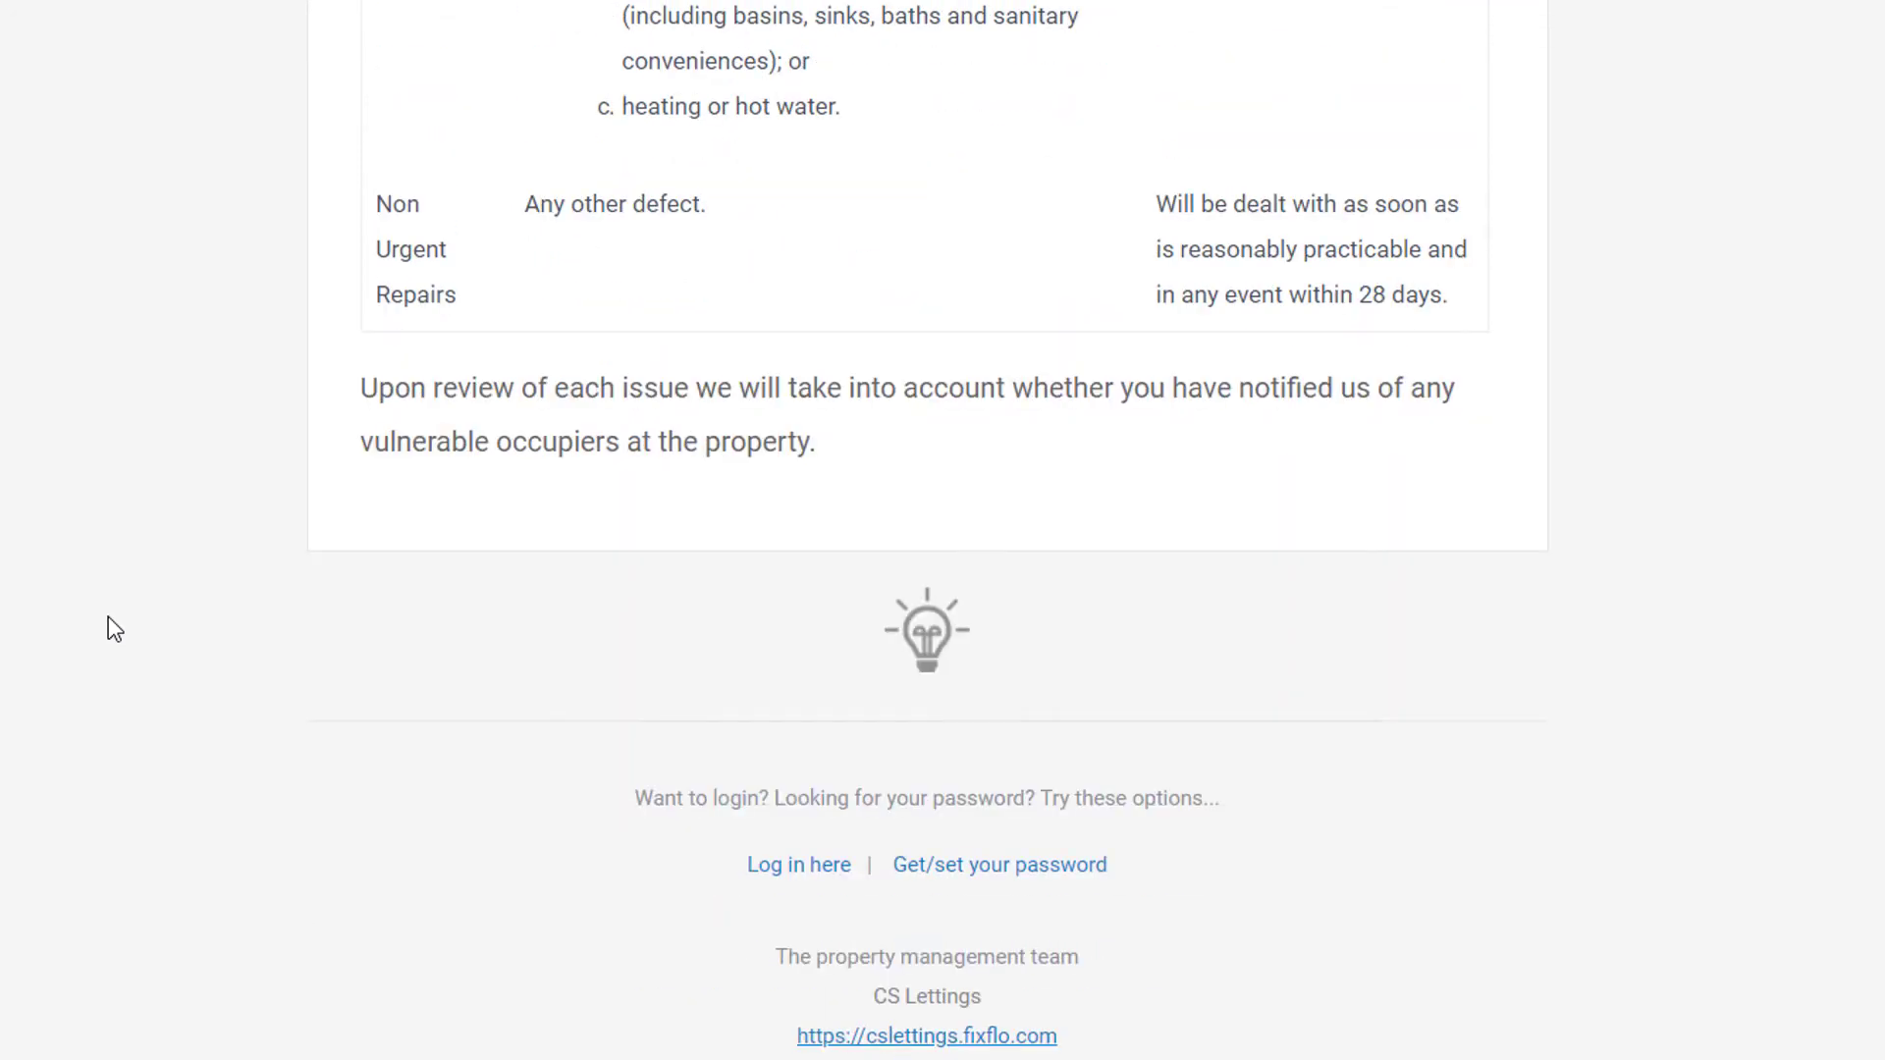
{"action": "scroll", "coordinate": [108, 619], "scroll_direction": "down", "scroll_amount": 3}
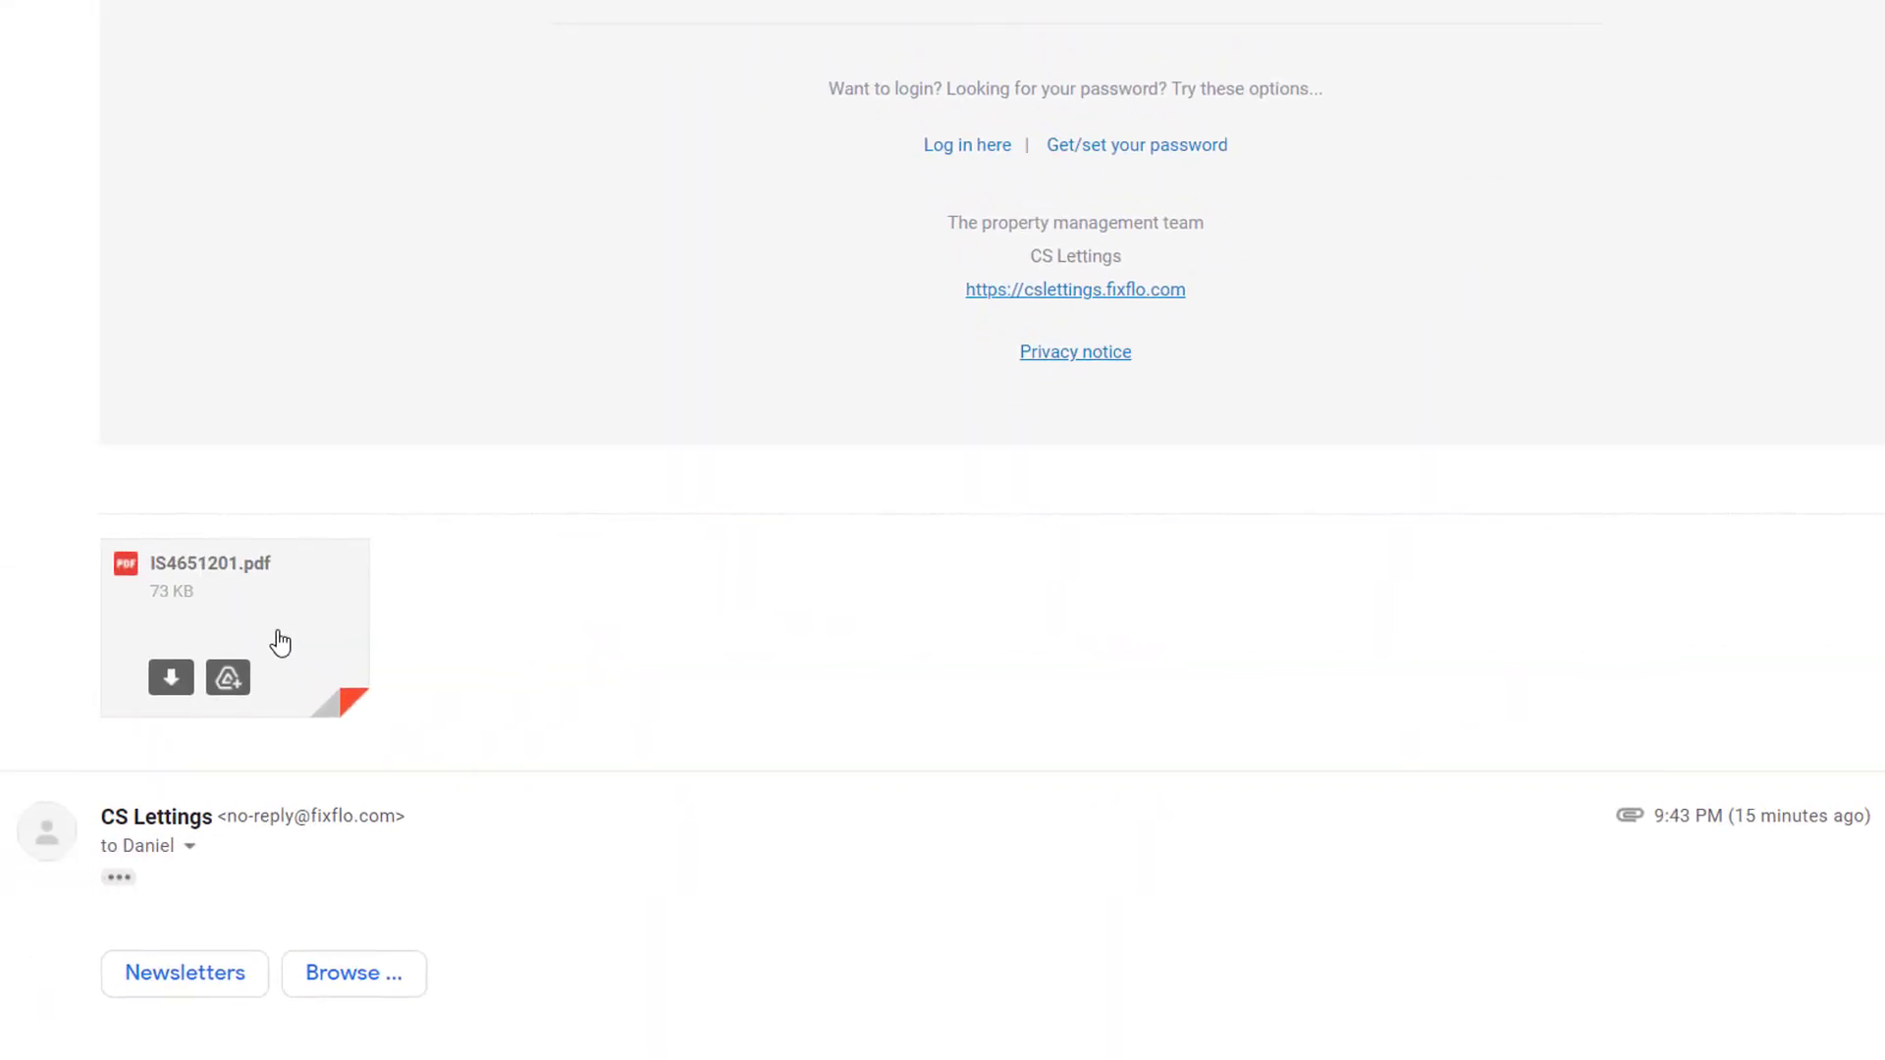
{"action": "left_click", "coordinate": [280, 643]}
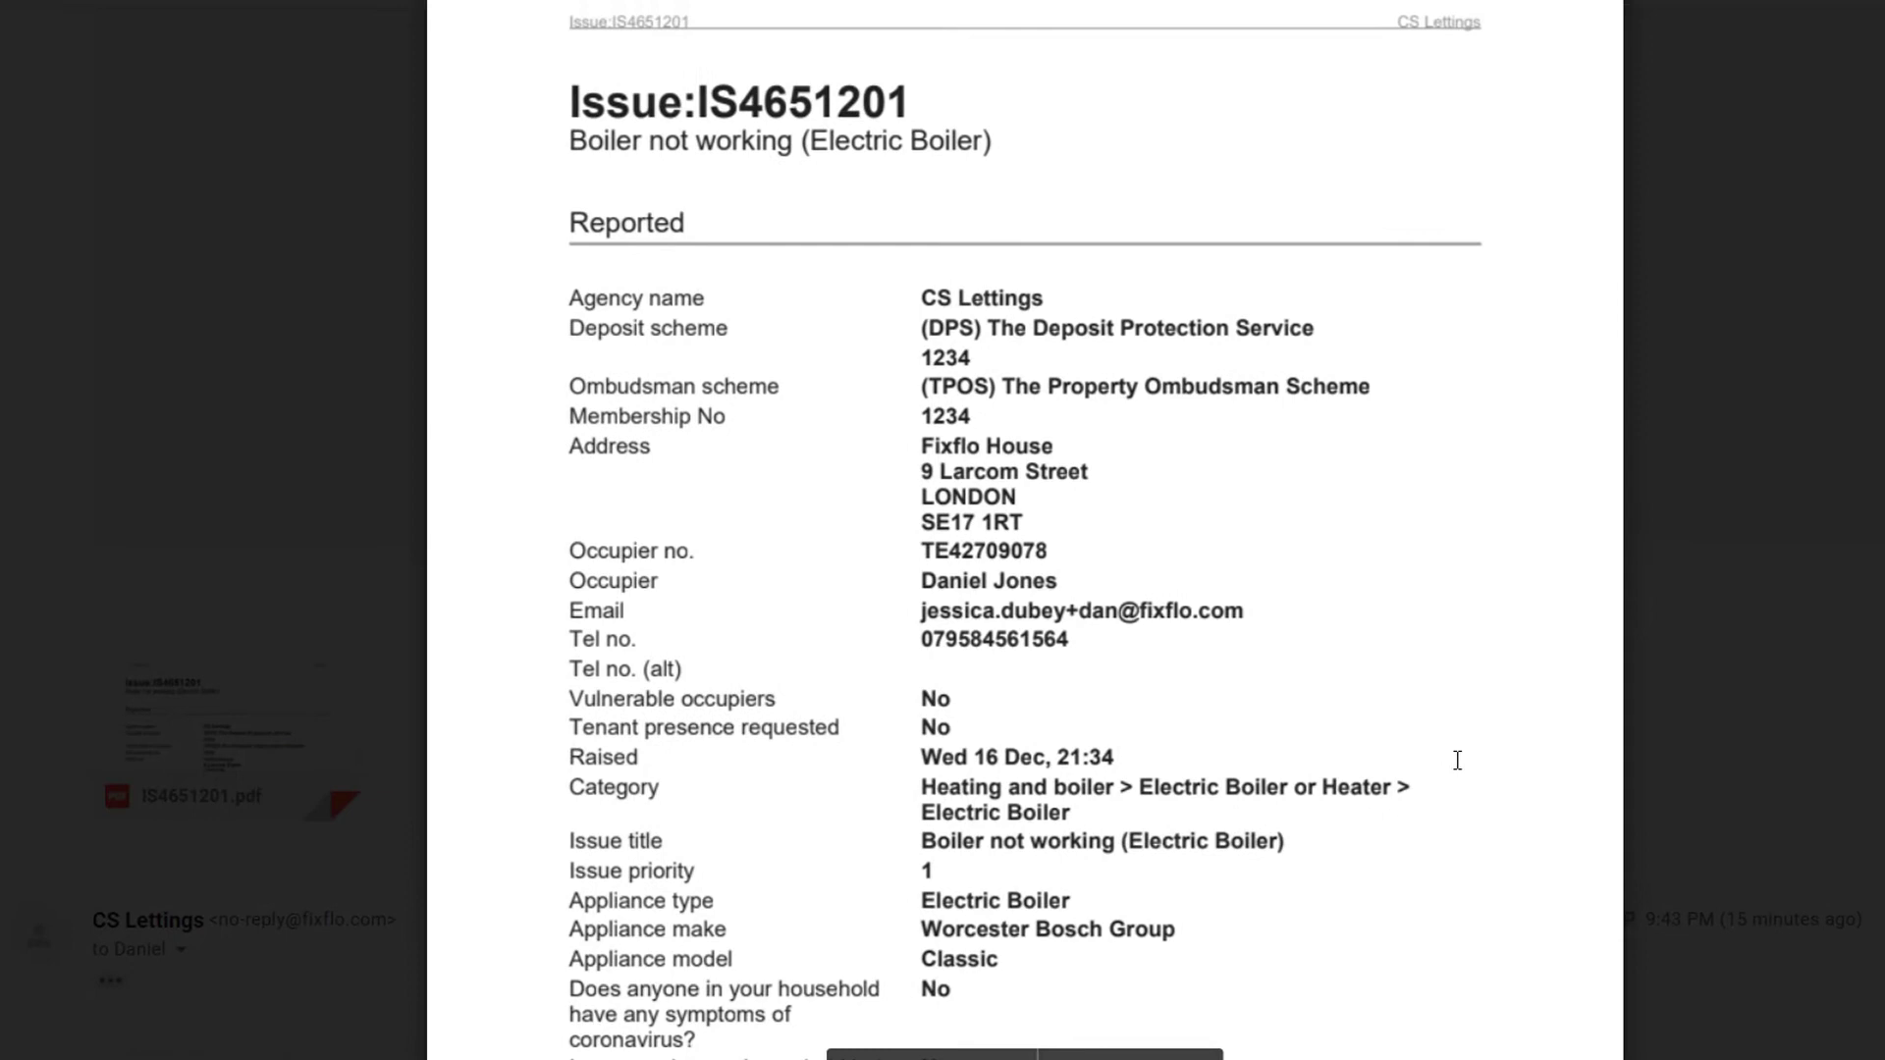
{"action": "scroll", "coordinate": [1457, 761], "scroll_direction": "down", "scroll_amount": 2}
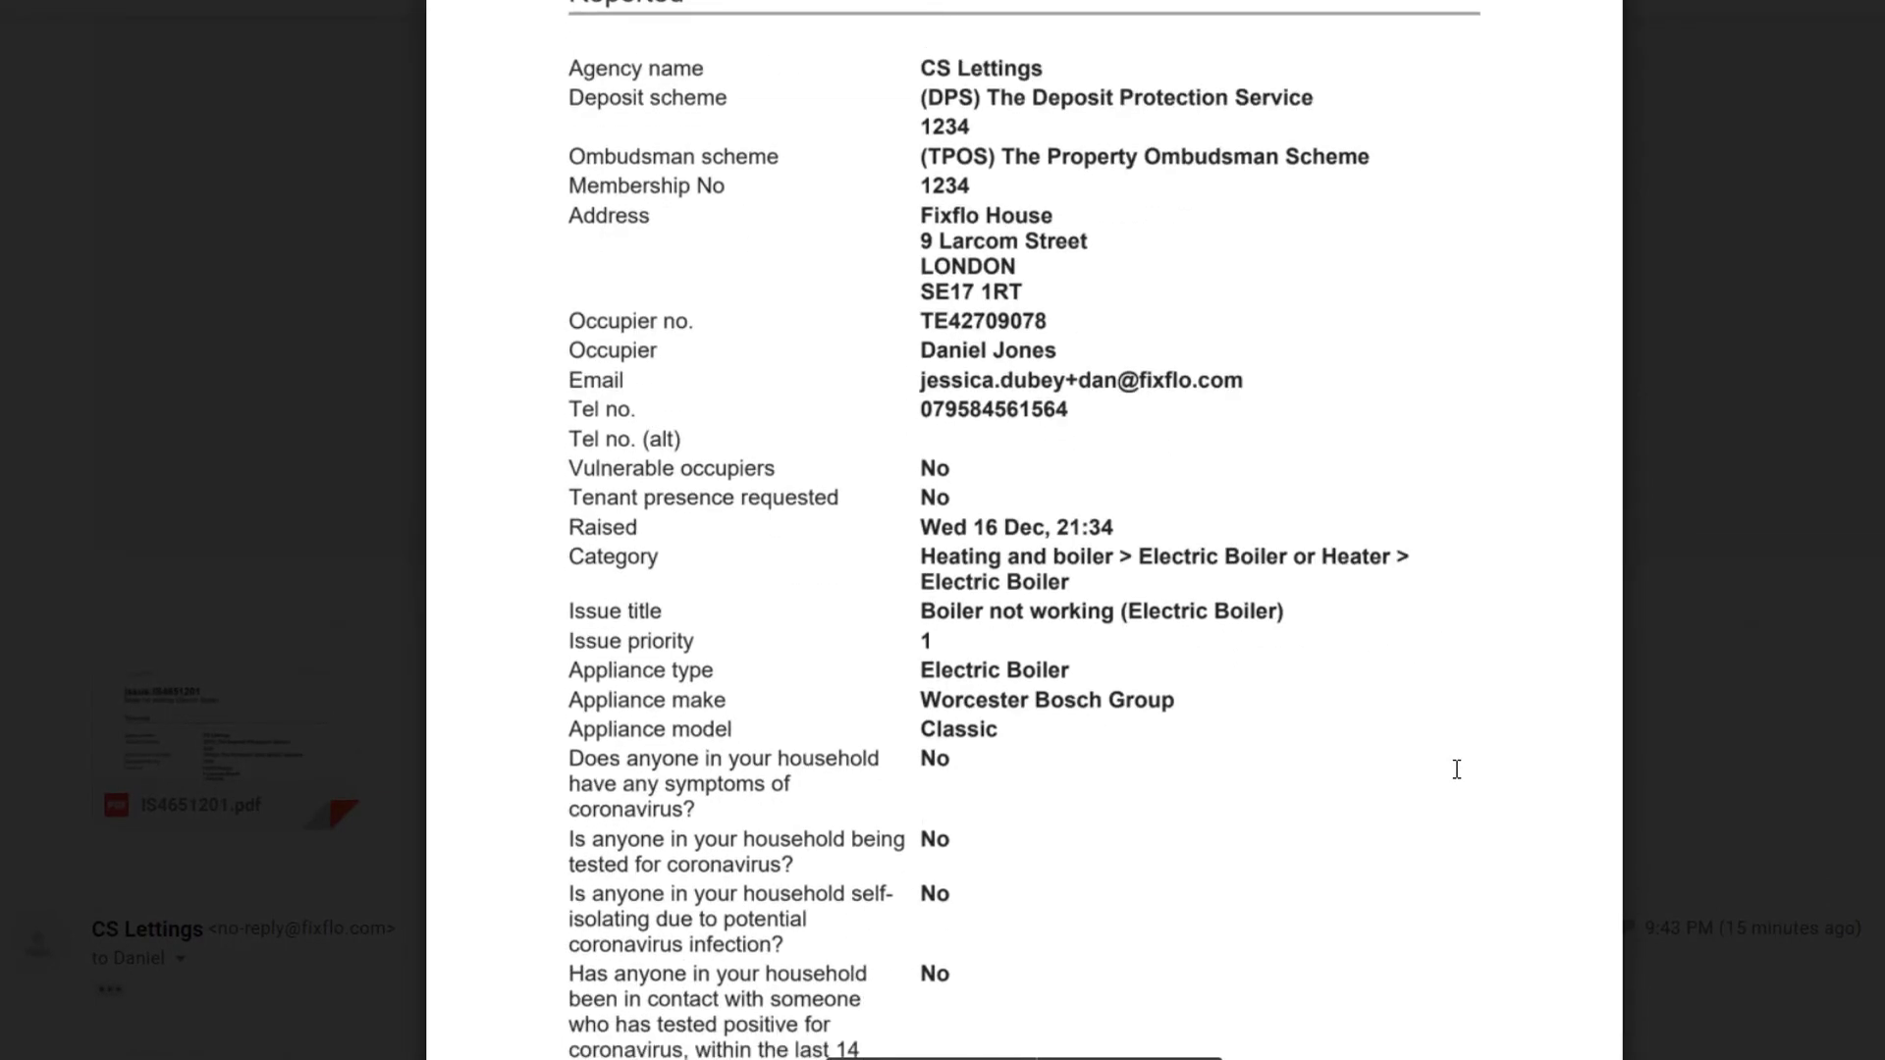